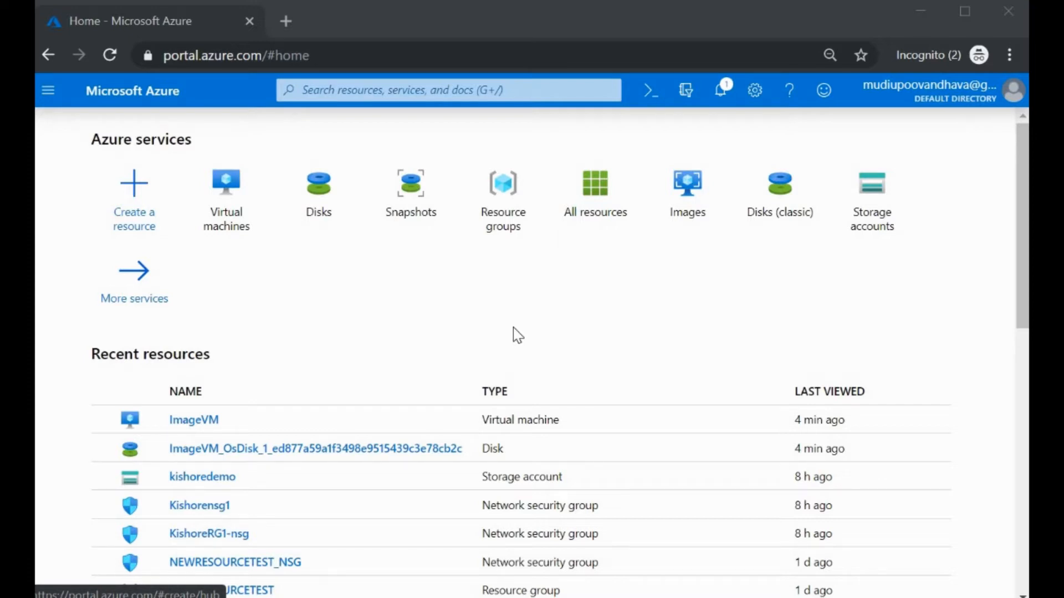
Step: From the Virtual machines list, connect to ImageVM over RDP and view its Server Manager dashboard
left_click(232, 206)
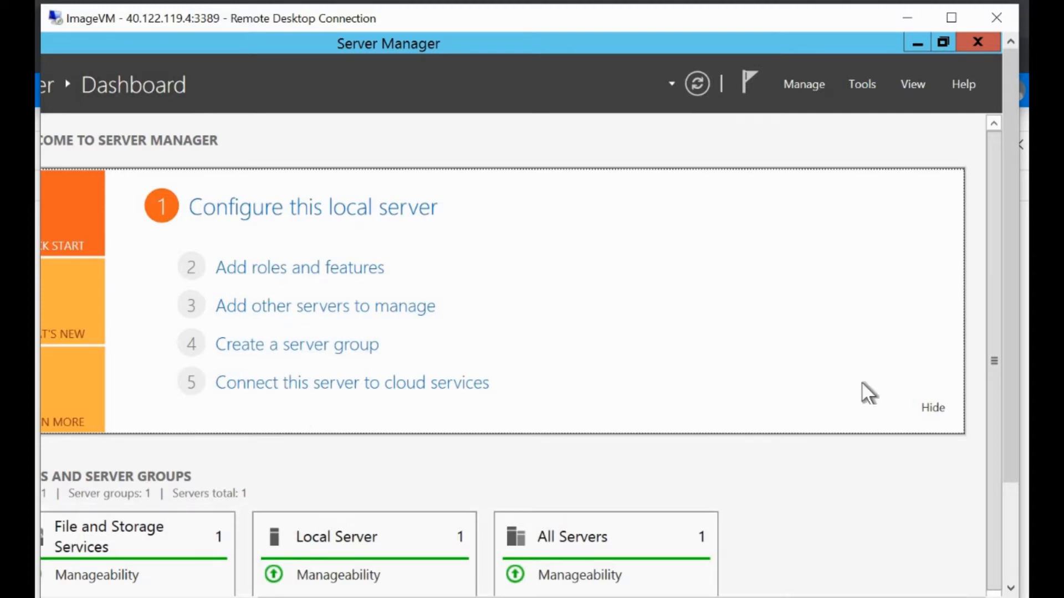
left_click_drag(1014, 373, 1016, 509)
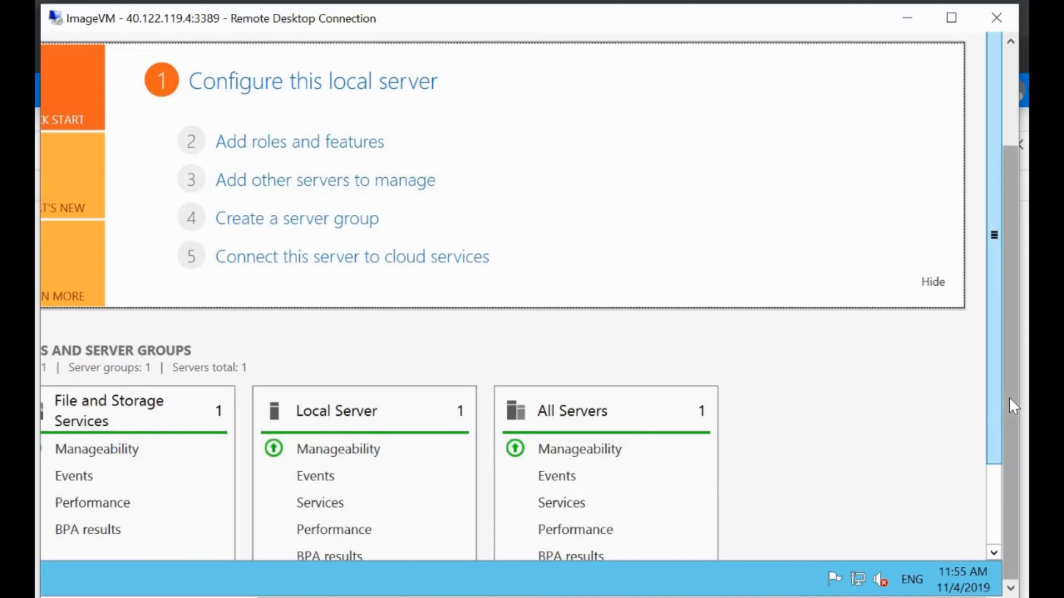
left_click_drag(1011, 400, 996, 300)
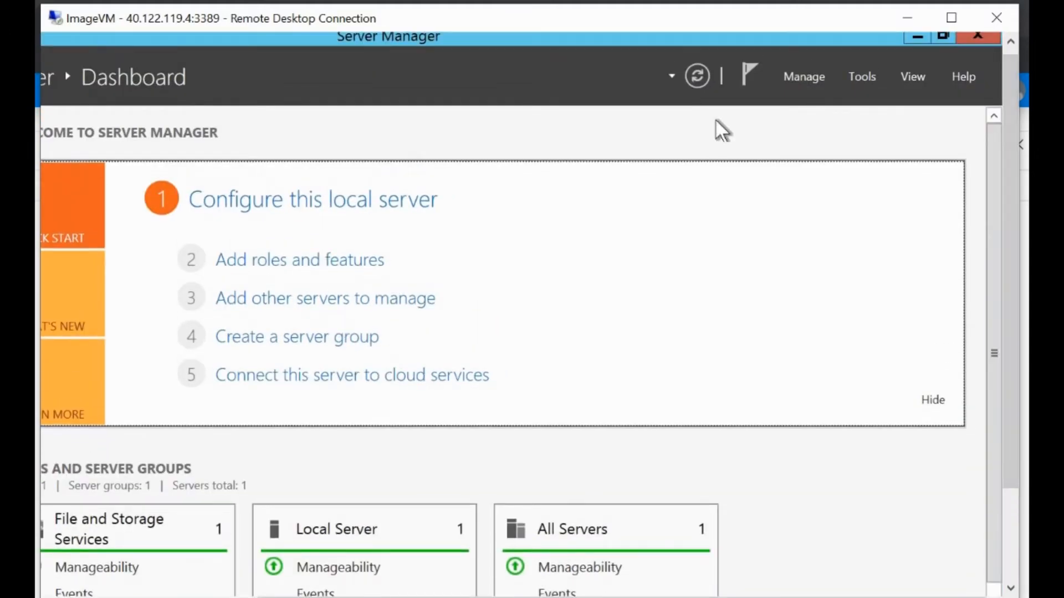
Step: Check ImageVM's Disk 0 and Disk 1 volumes in Computer Management's Disk Management, then return to Server Manager
left_click(862, 77)
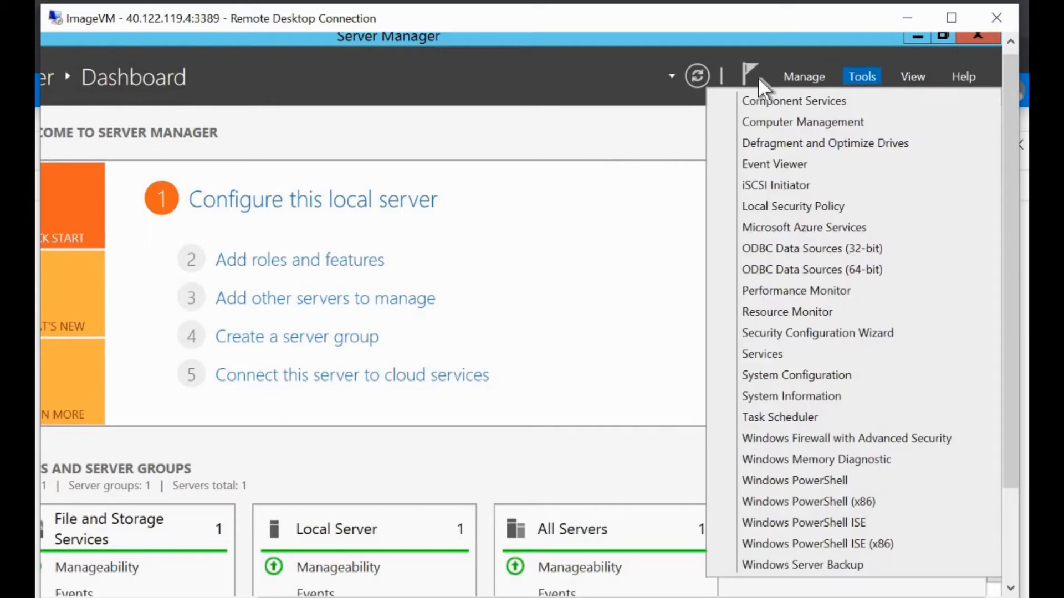
left_click(796, 122)
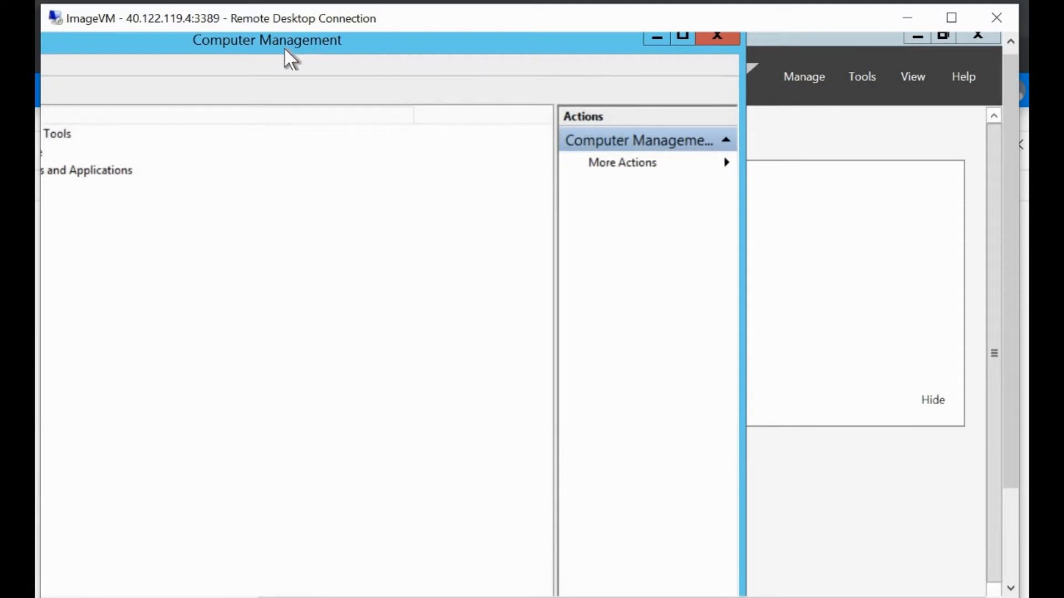
left_click_drag(285, 49, 619, 40)
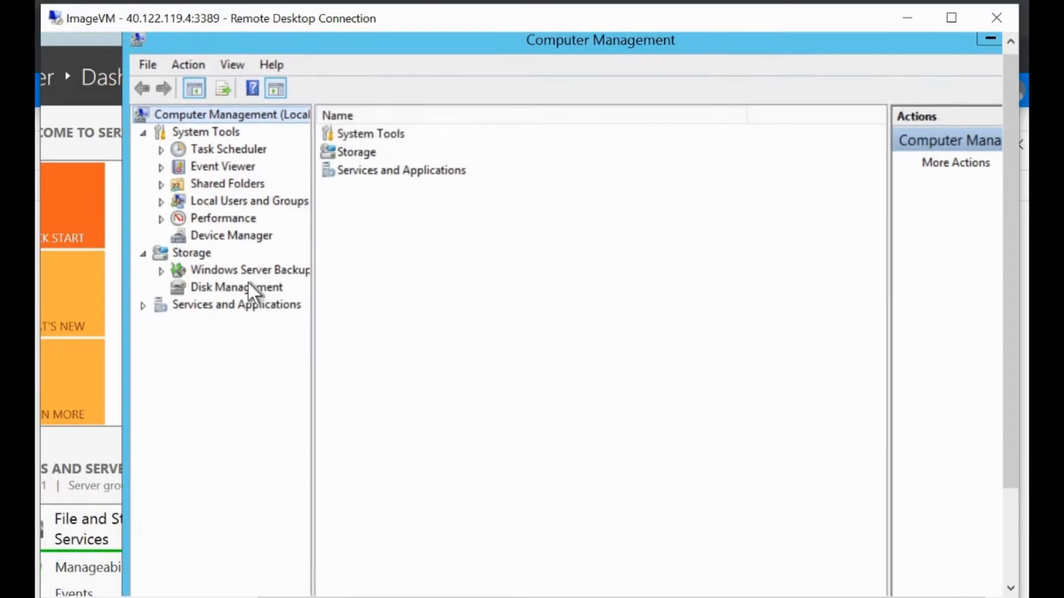
left_click(235, 287)
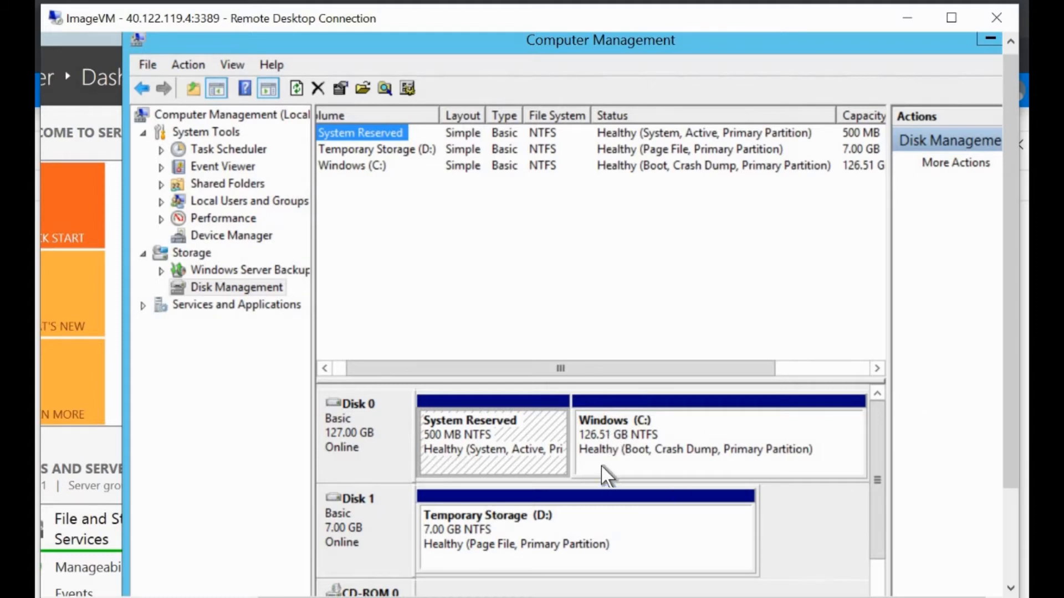
left_click(105, 456)
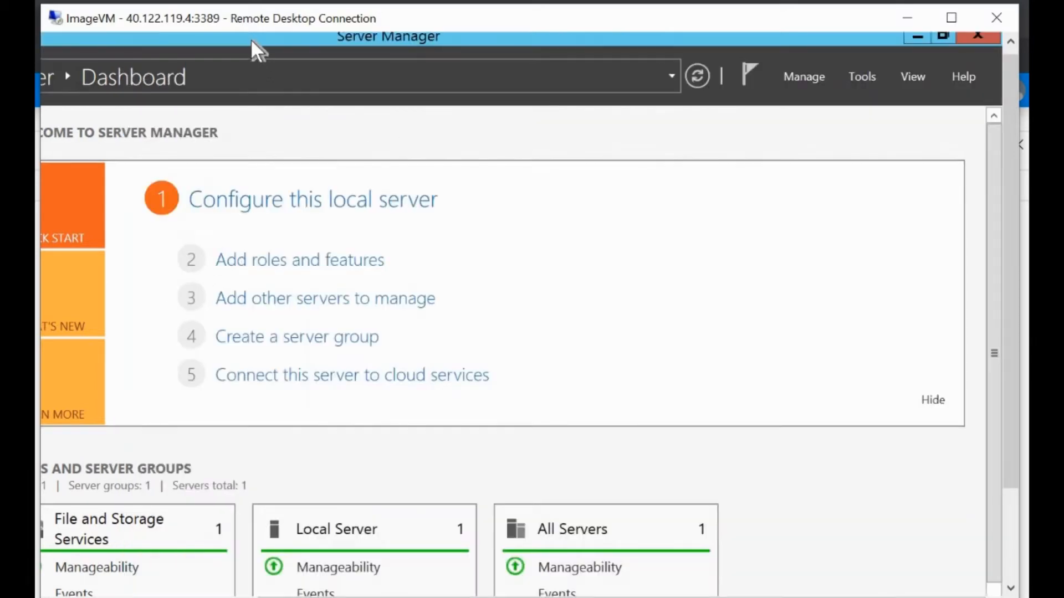
Step: Launch the Add Roles and Features wizard with role-based installation targeting ImageVM
double_click(318, 44)
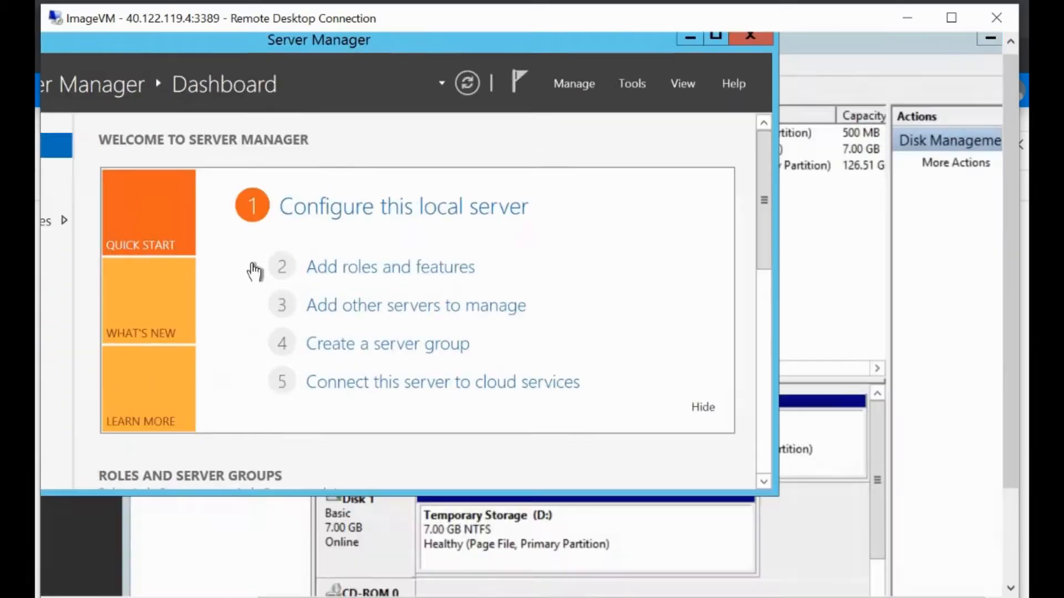
left_click(334, 271)
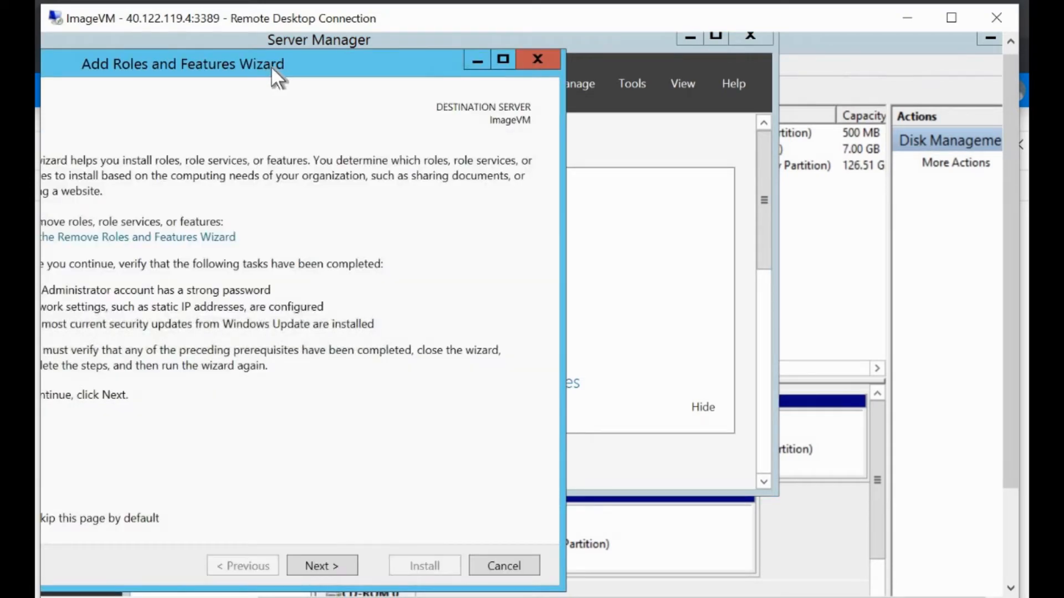
left_click_drag(271, 65, 555, 64)
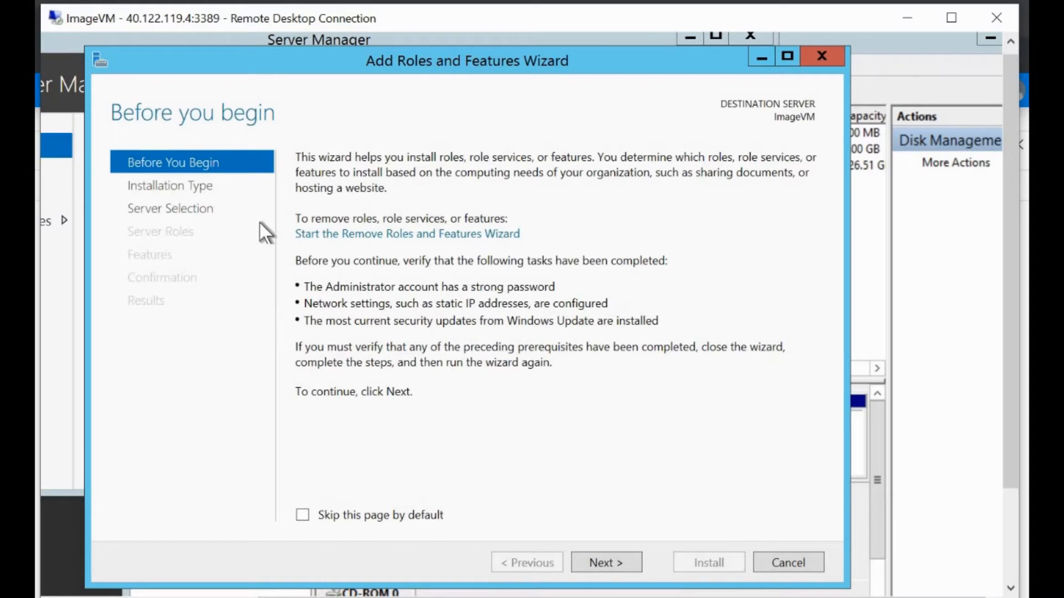
left_click(616, 561)
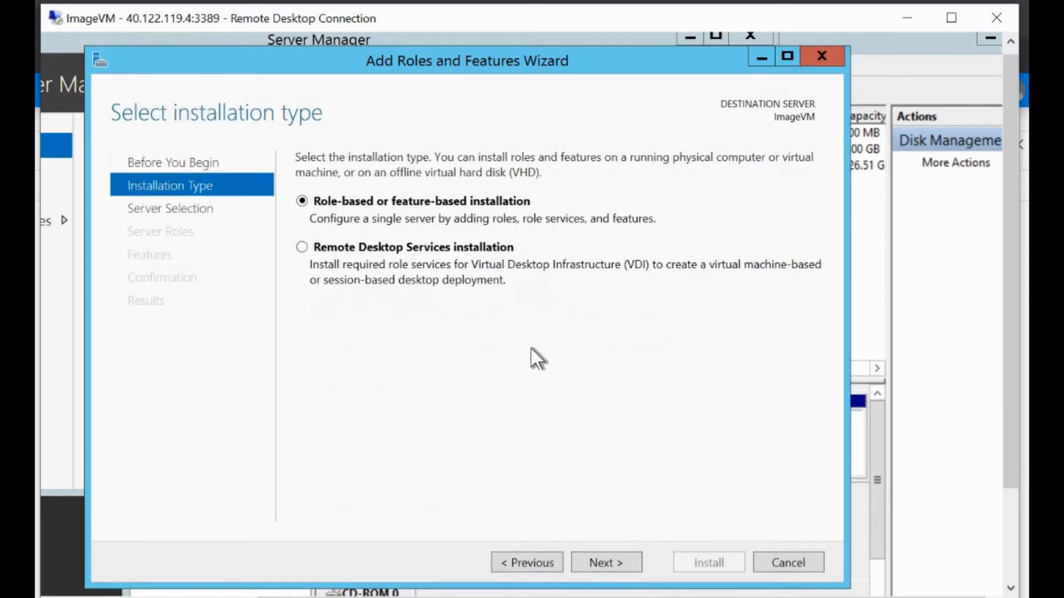
left_click(607, 561)
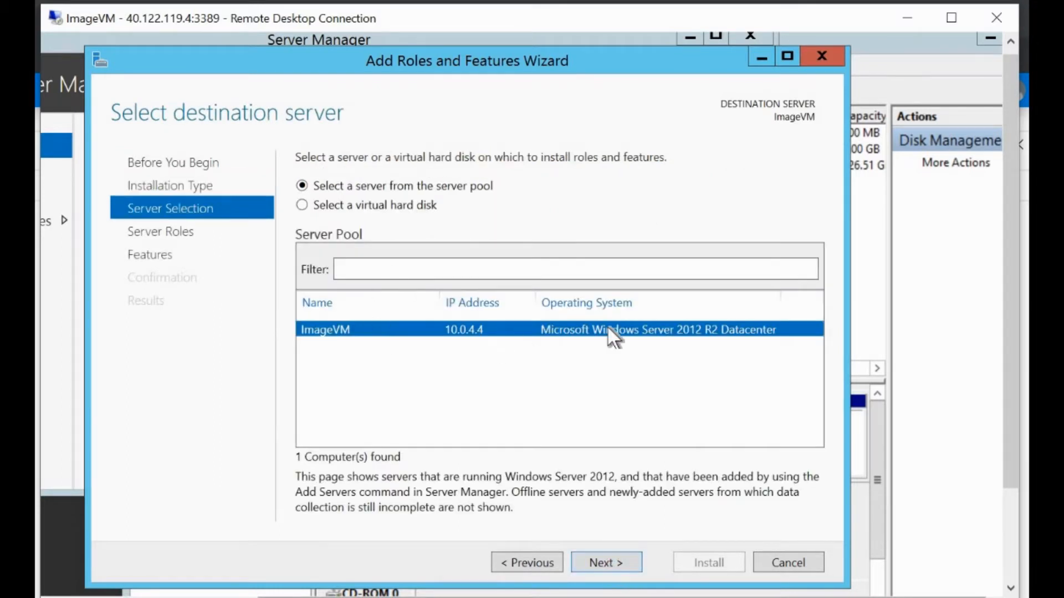
left_click(612, 560)
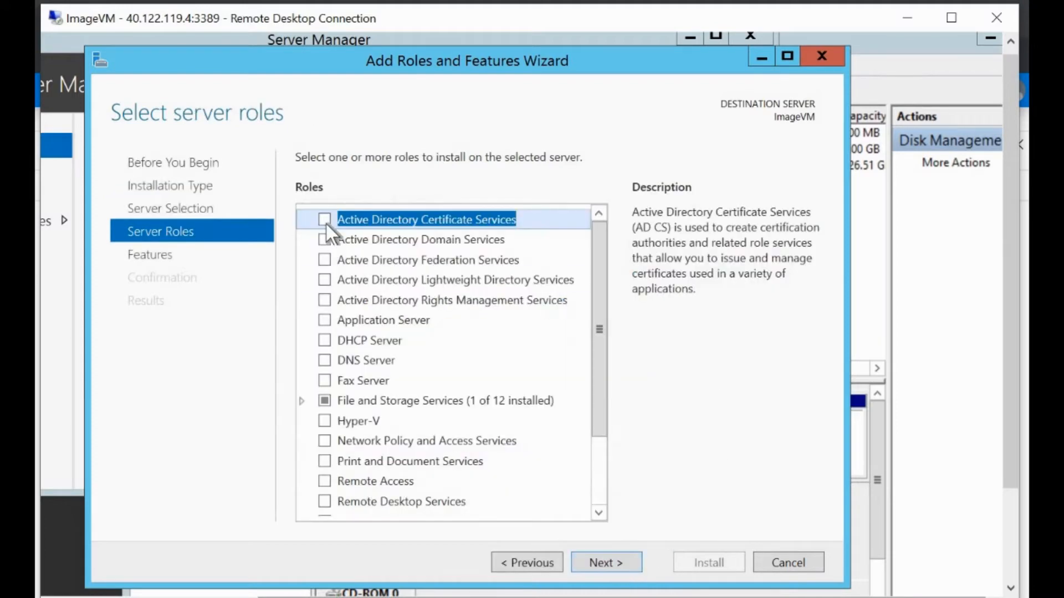
Step: Select the DNS Server role with its DNS Server Tools and start the installation
left_click(324, 361)
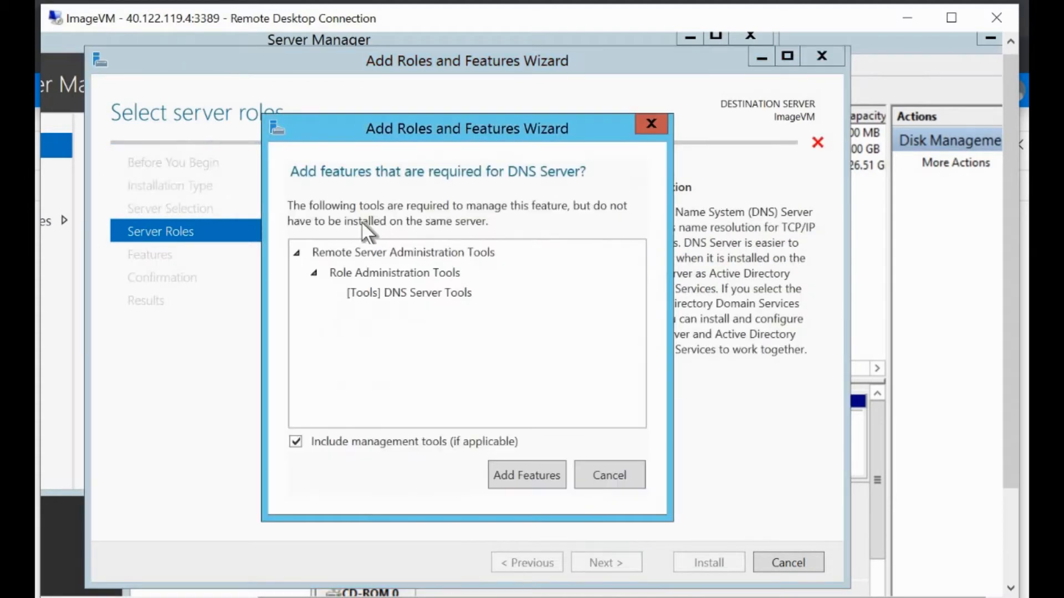
left_click(514, 473)
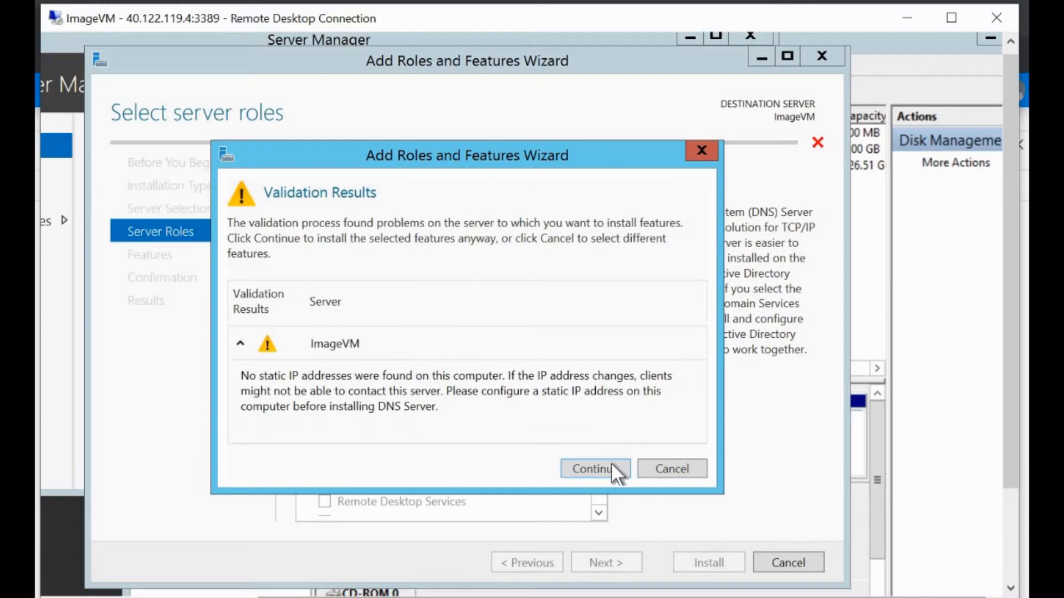
left_click(611, 463)
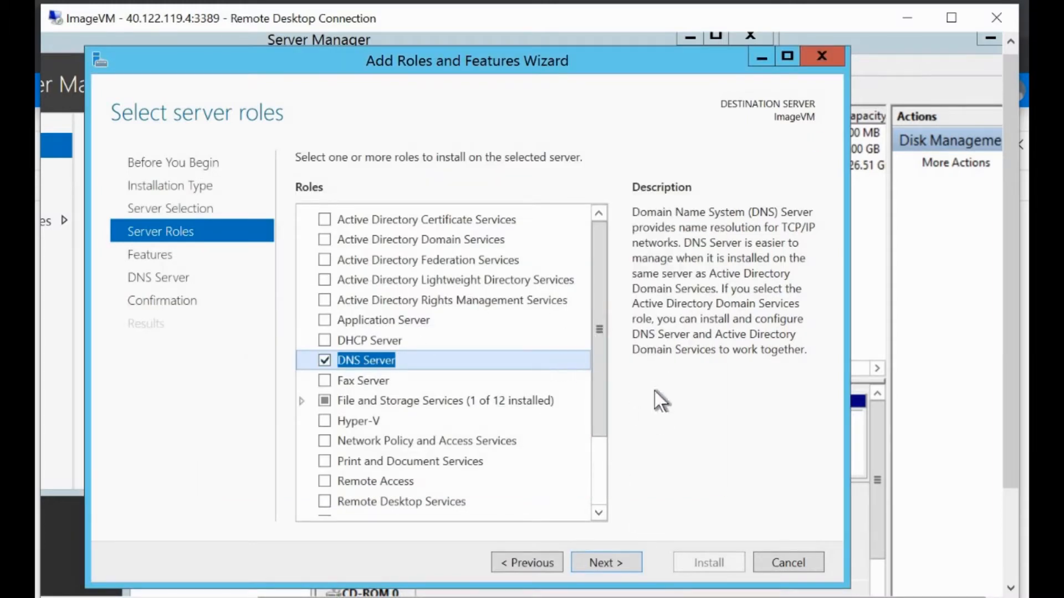
left_click(610, 561)
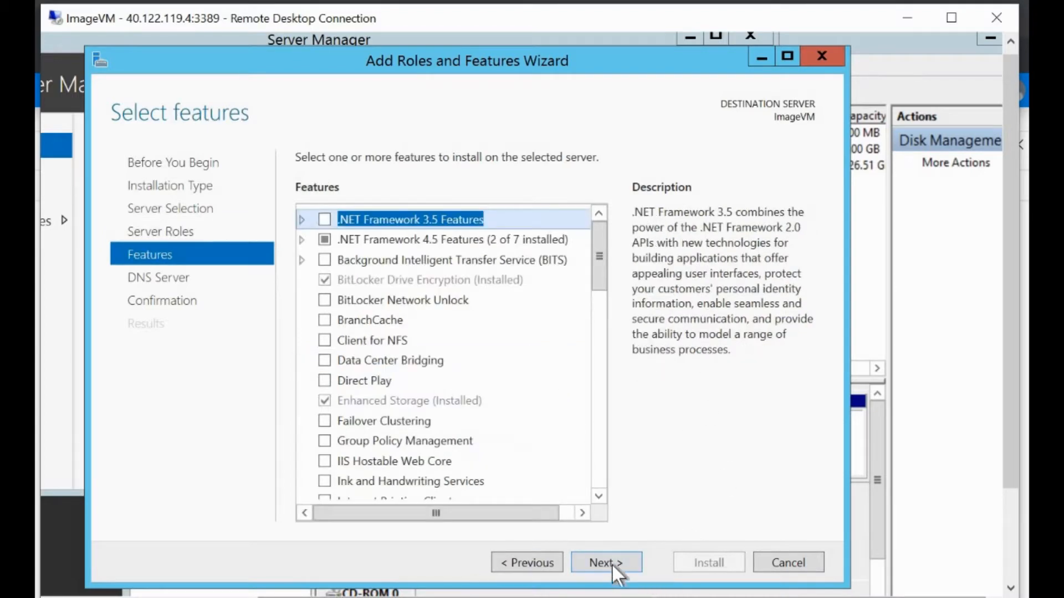
left_click(613, 562)
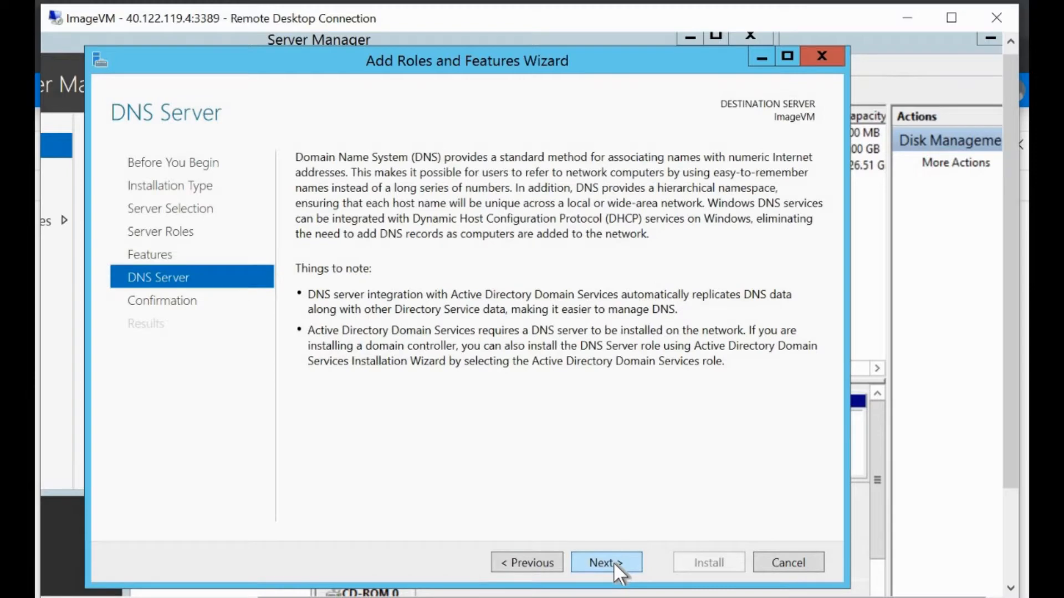
left_click(613, 562)
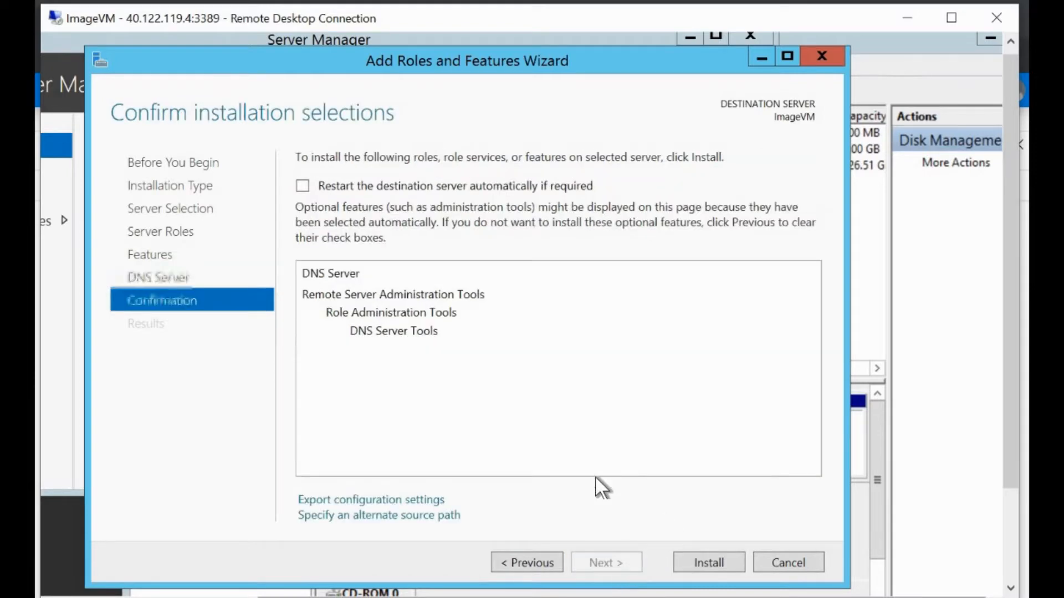
left_click(714, 563)
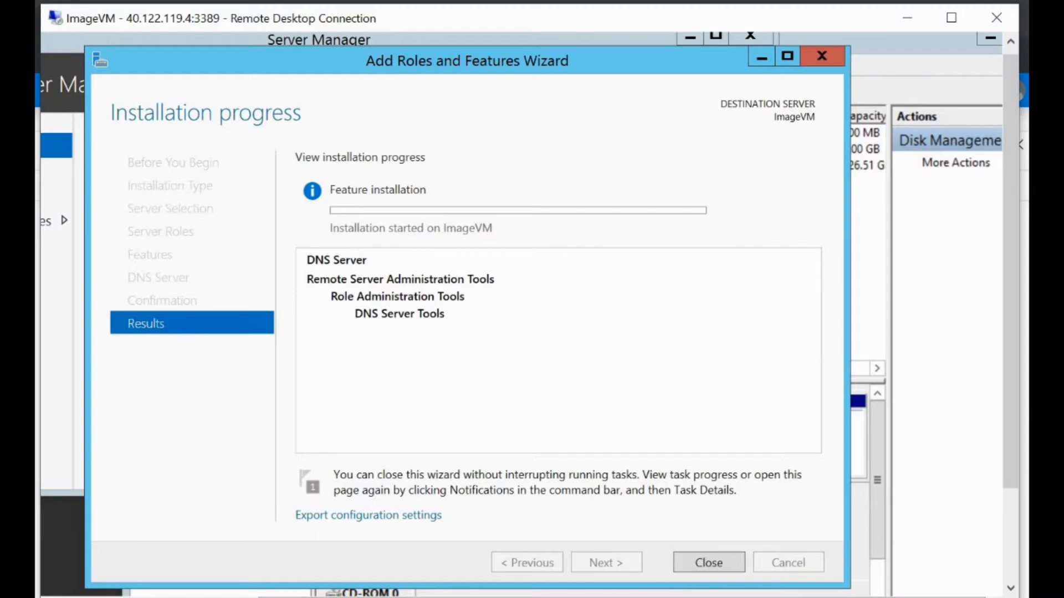
left_click(541, 597)
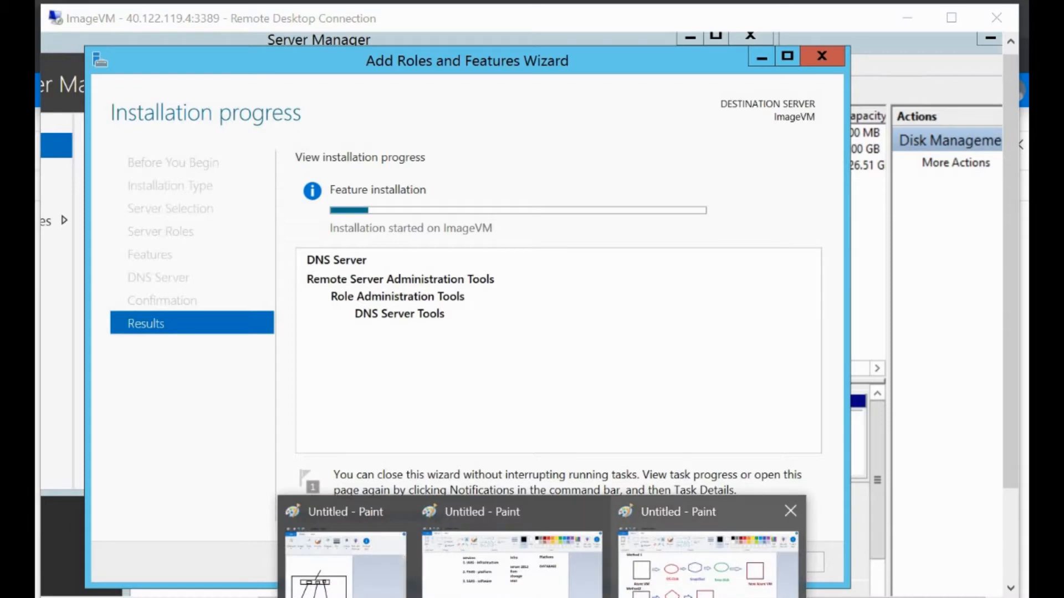
Step: Try text boxes at the SnapShot, New Disk, Azure VM and Sysprep Image labels, then minimize Paint
left_click(712, 559)
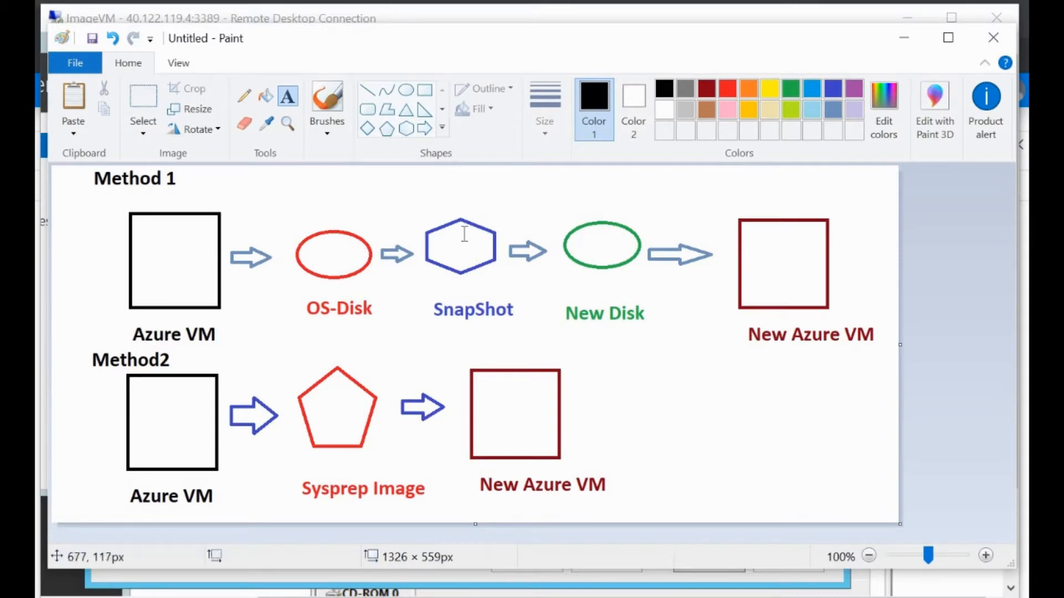
left_click_drag(456, 237, 466, 242)
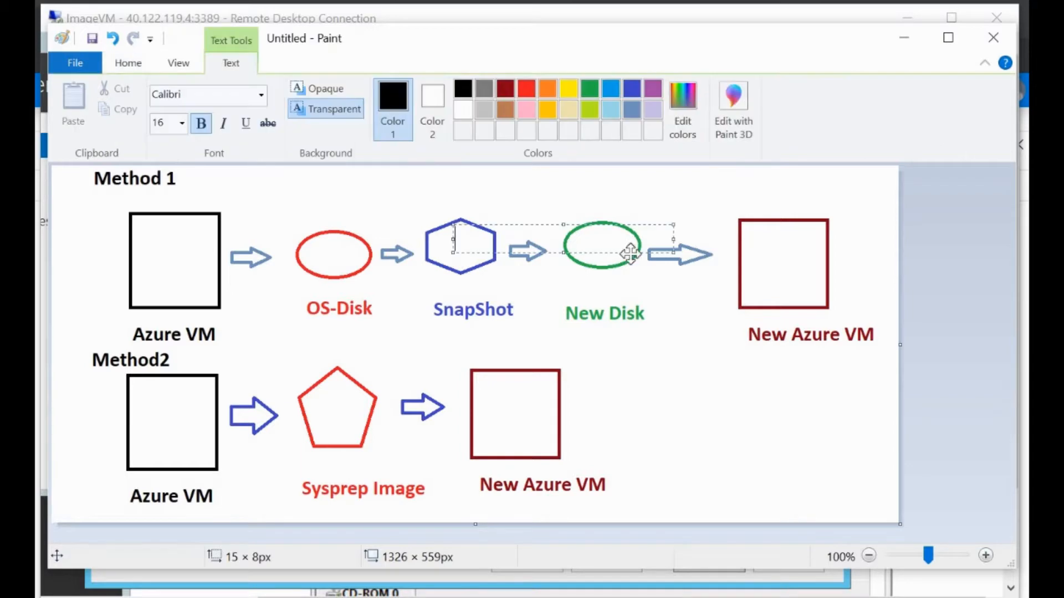
left_click(612, 319)
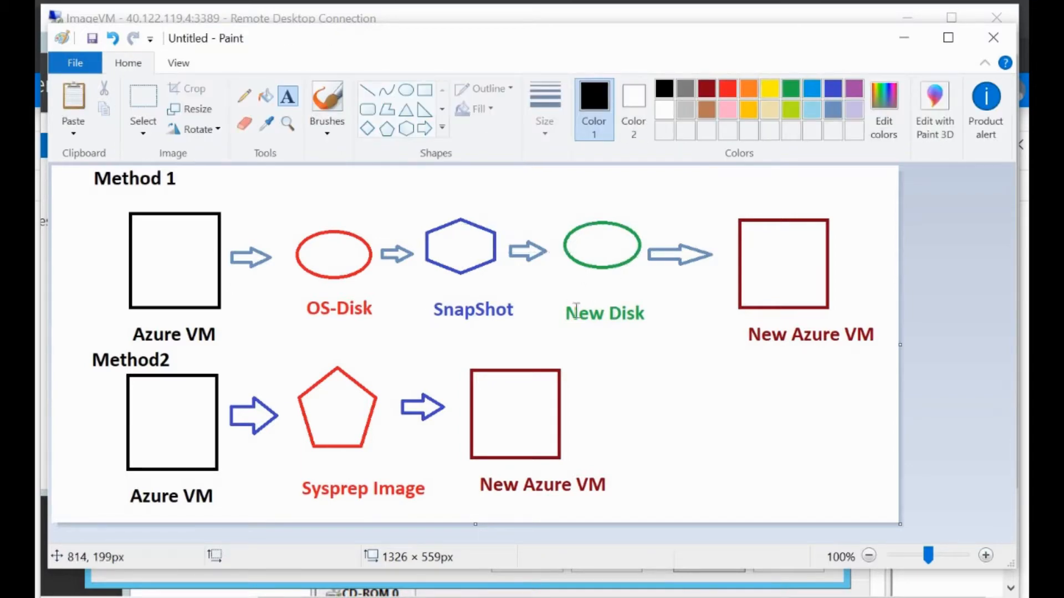
left_click(595, 302)
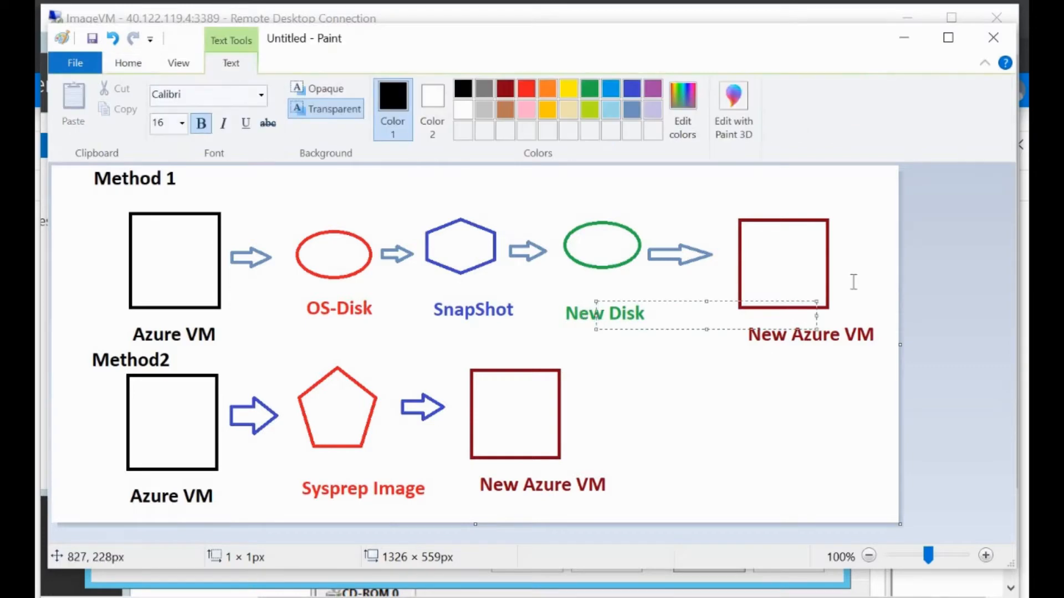
left_click(855, 337)
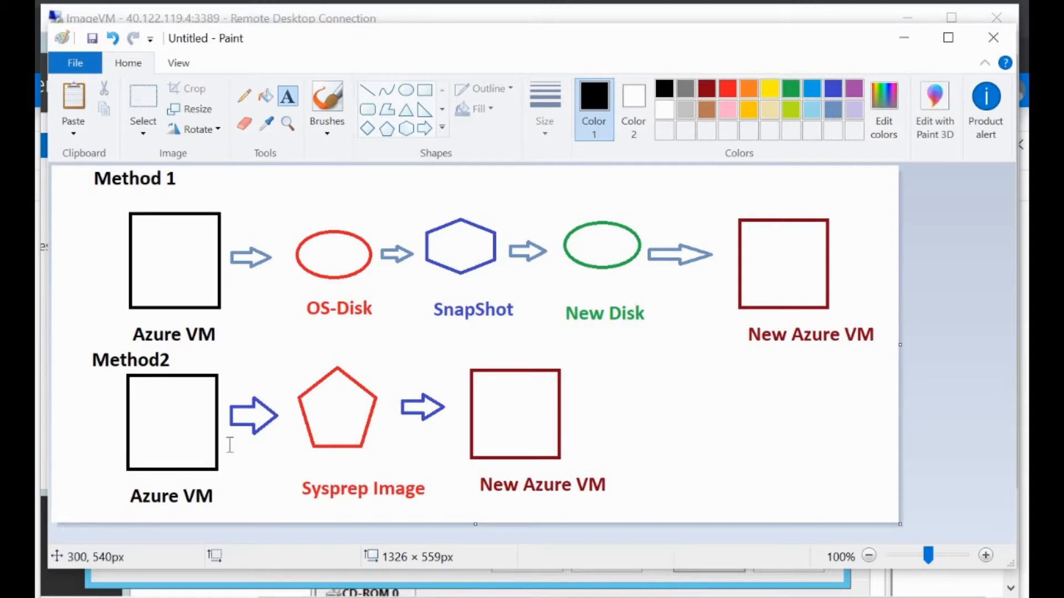
left_click(156, 486)
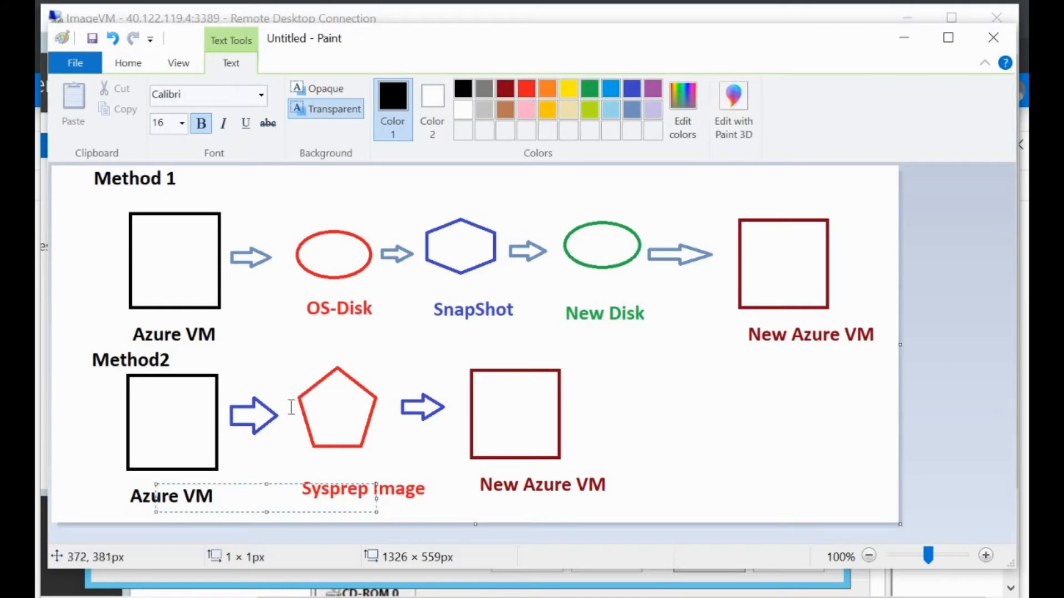
left_click(415, 495)
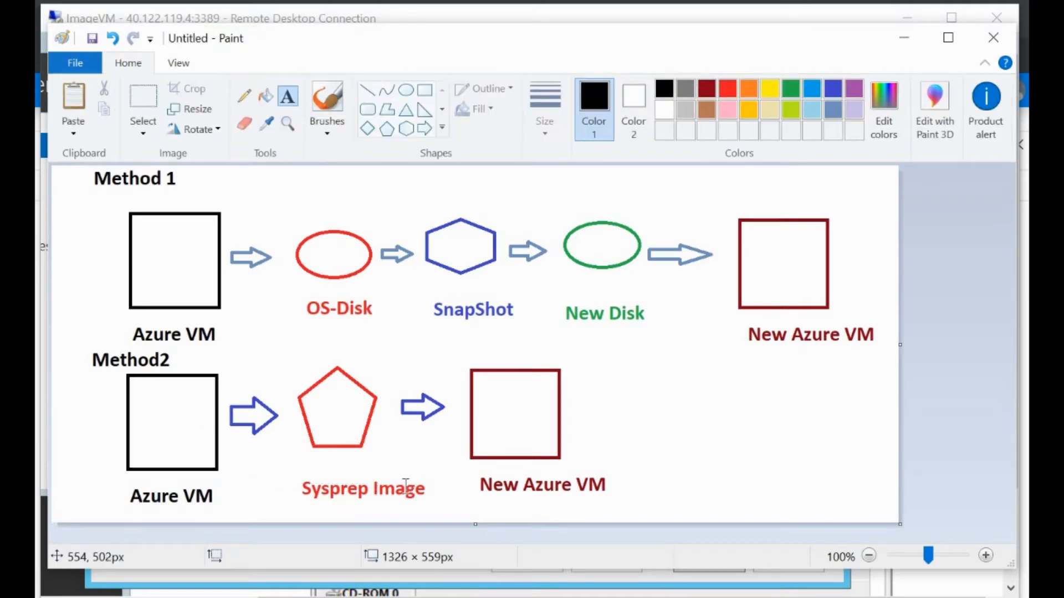
left_click_drag(437, 487, 299, 489)
left_click(578, 482)
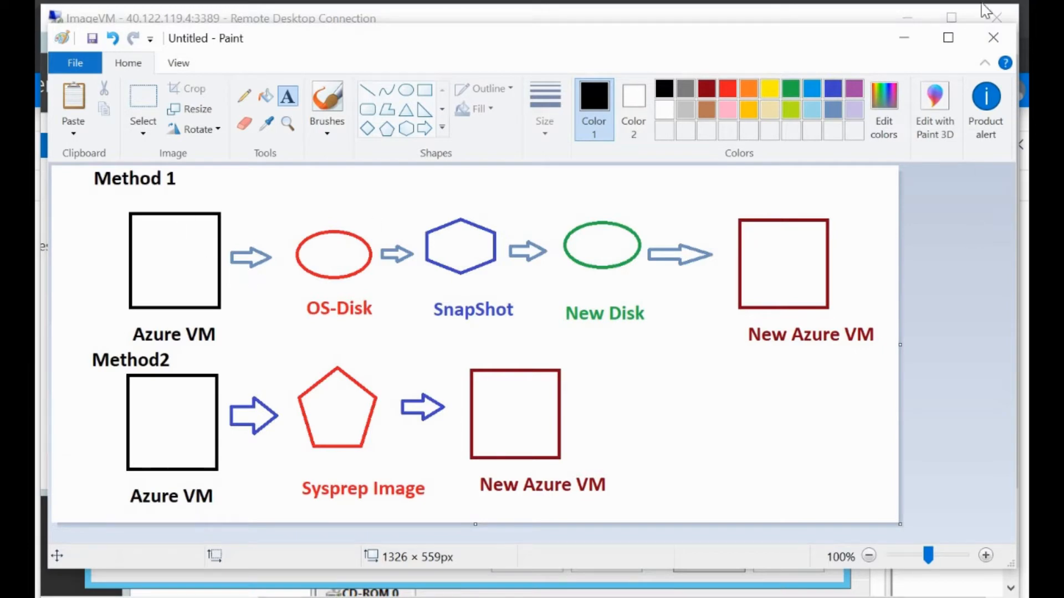
left_click(909, 40)
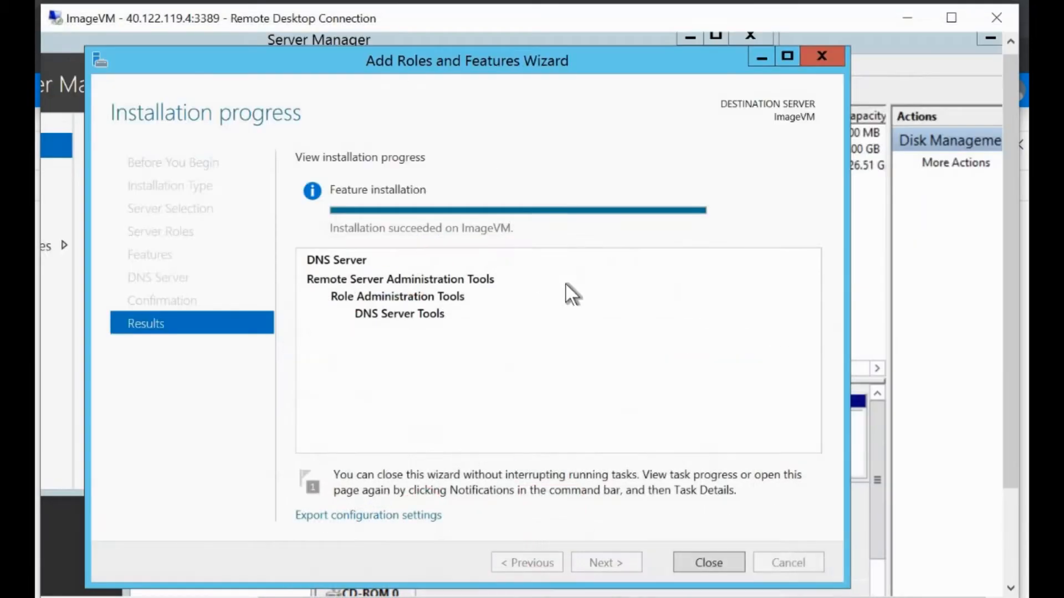
Step: Close the finished wizard, maximize the Remote Desktop session, and minimize Computer Management
left_click(709, 562)
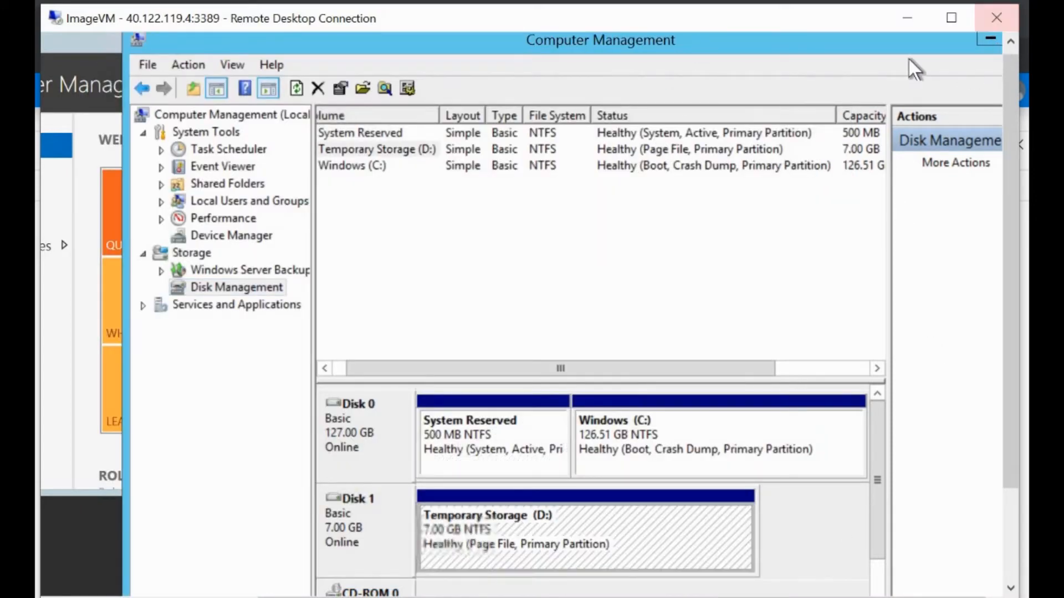
left_click_drag(888, 49, 757, 188)
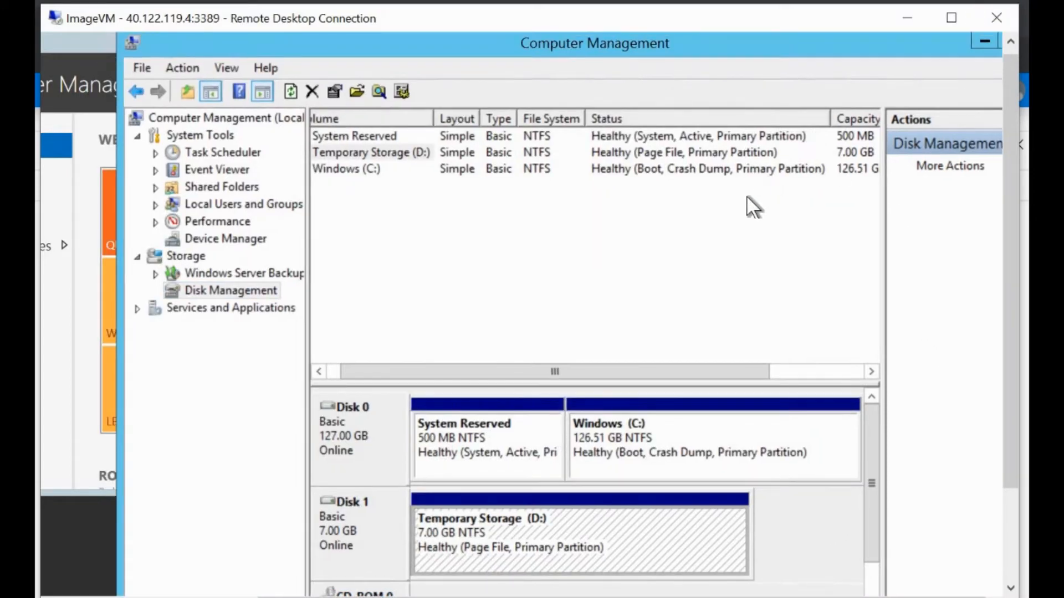
left_click(951, 17)
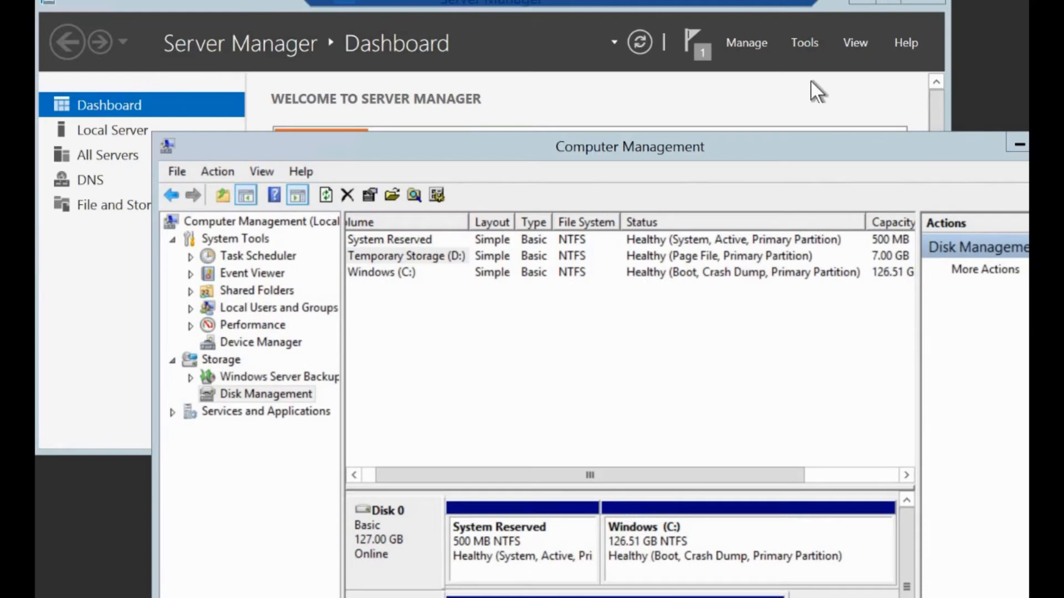
left_click_drag(810, 81, 796, 59)
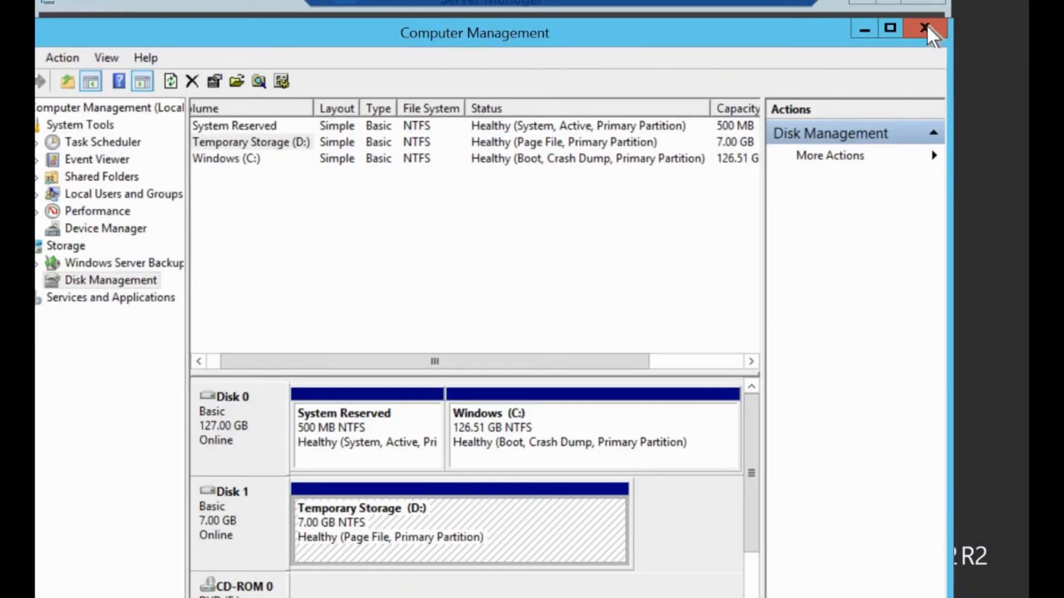
left_click(863, 29)
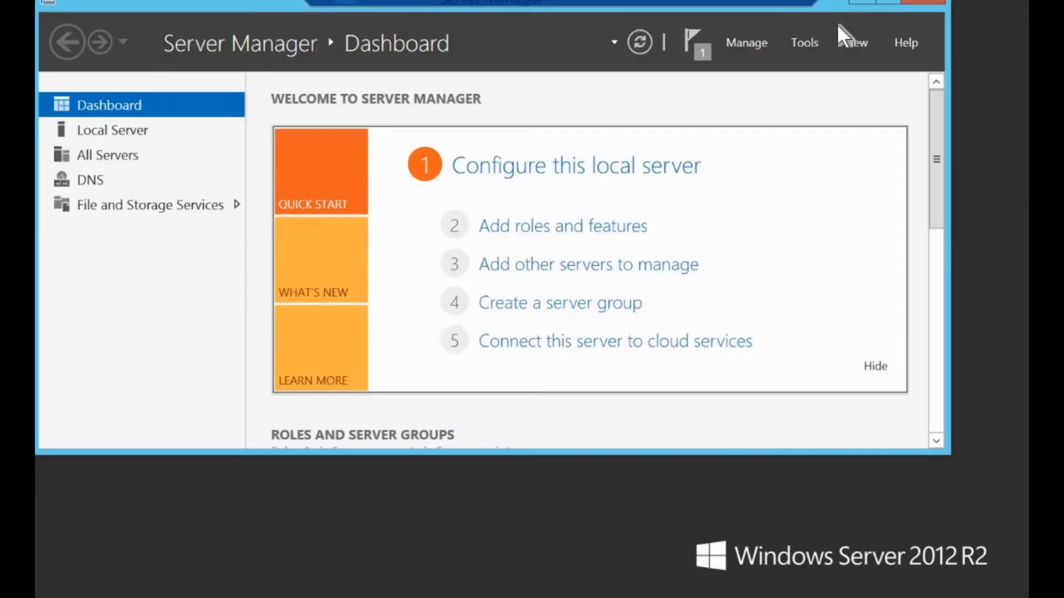
Step: Open DNS Manager and browse ImageVM's Forward Lookup Zones, Reverse Lookup Zones and Trust Points
left_click(805, 42)
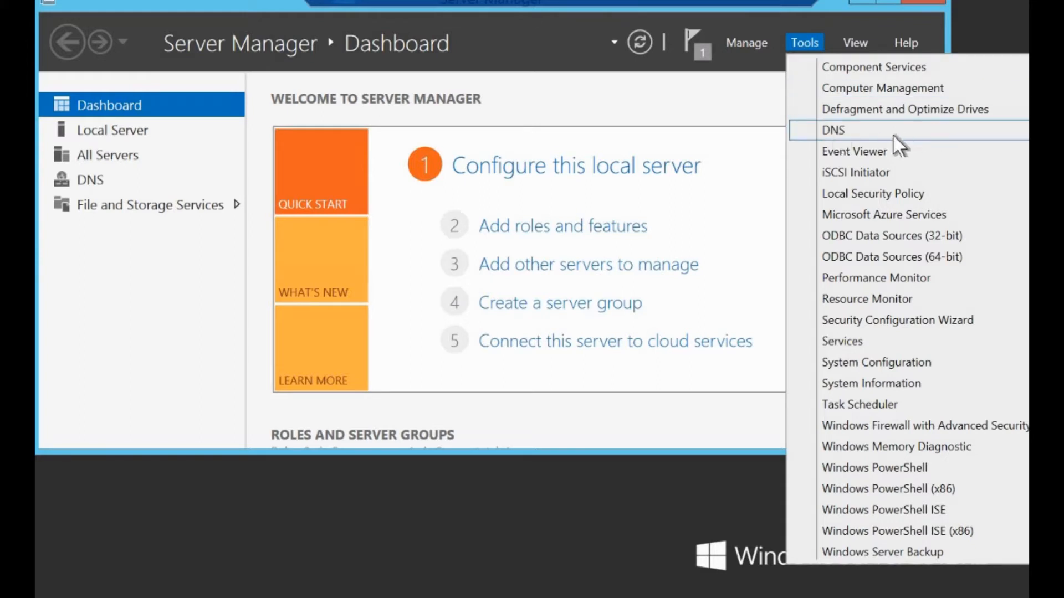
left_click(855, 132)
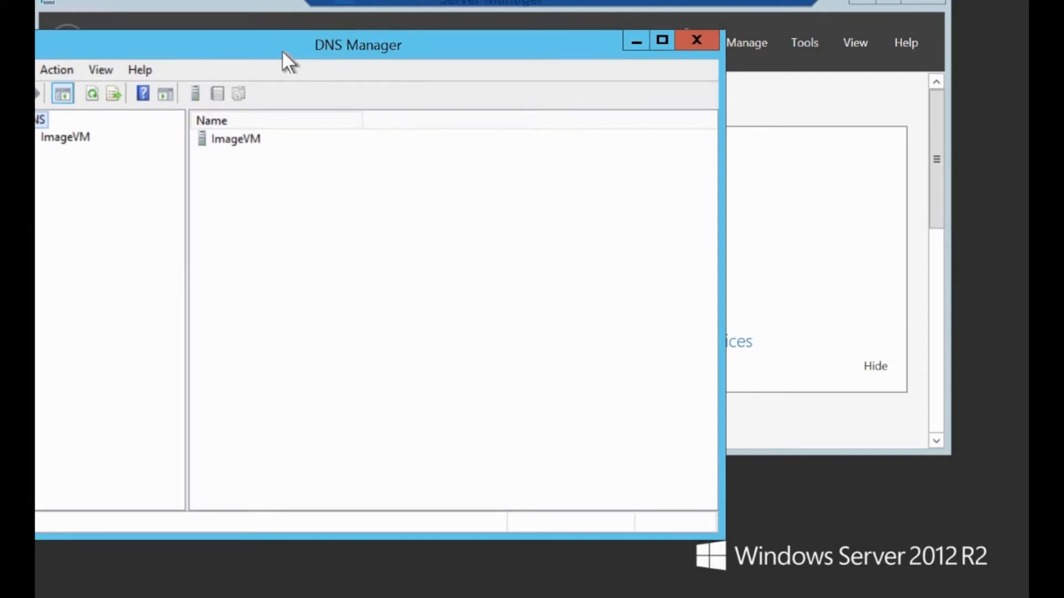
left_click_drag(282, 52, 484, 45)
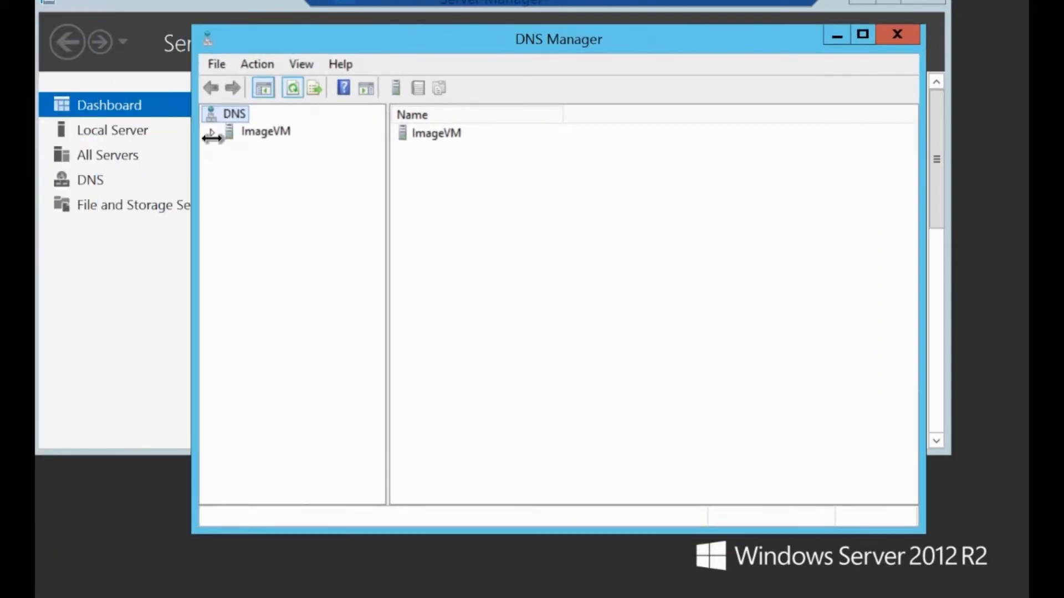
left_click(212, 133)
left_click(255, 129)
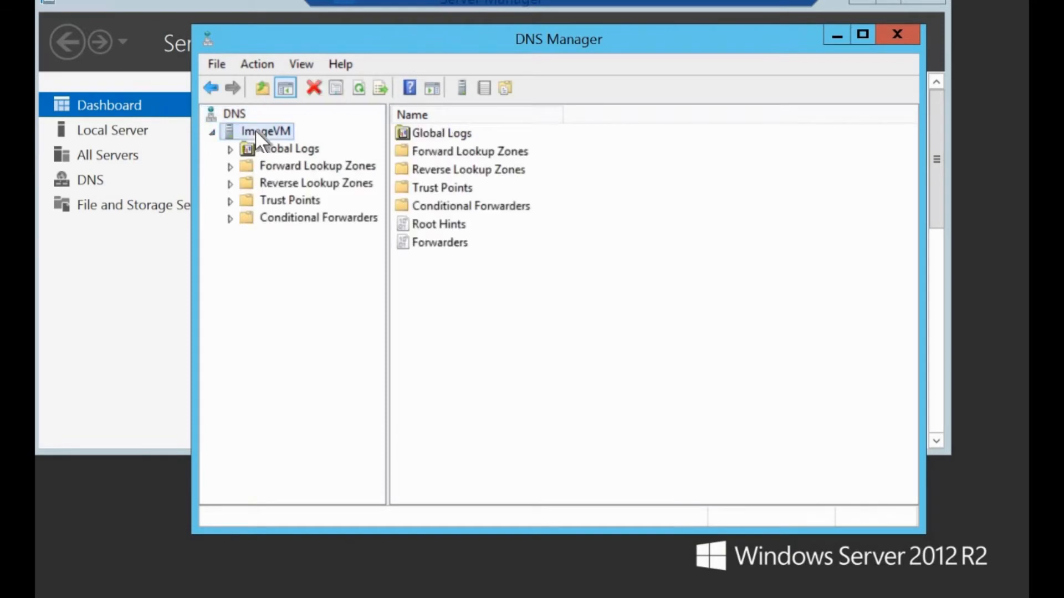
left_click(284, 166)
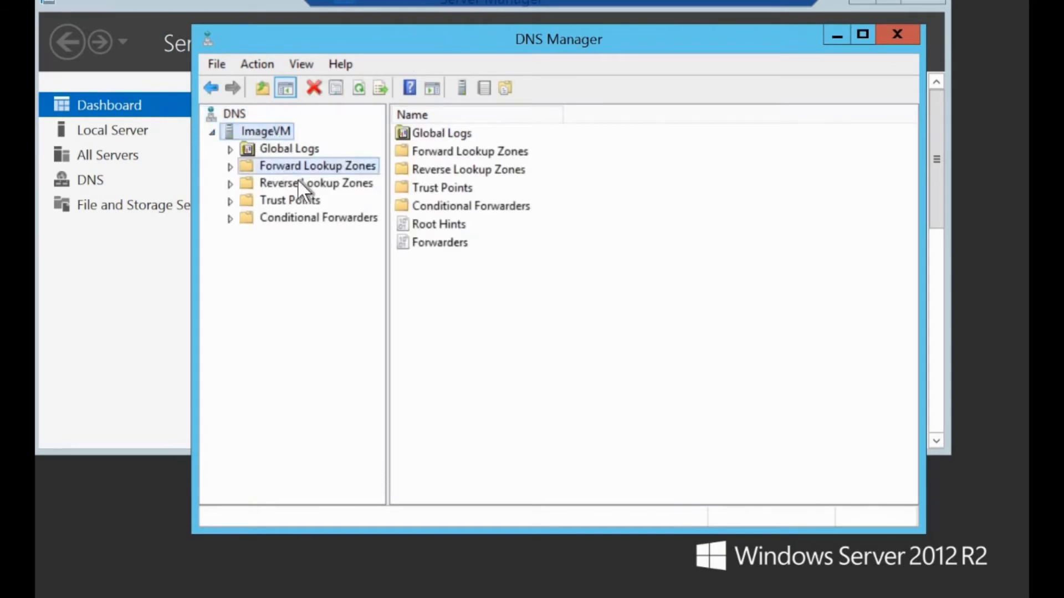
left_click(312, 184)
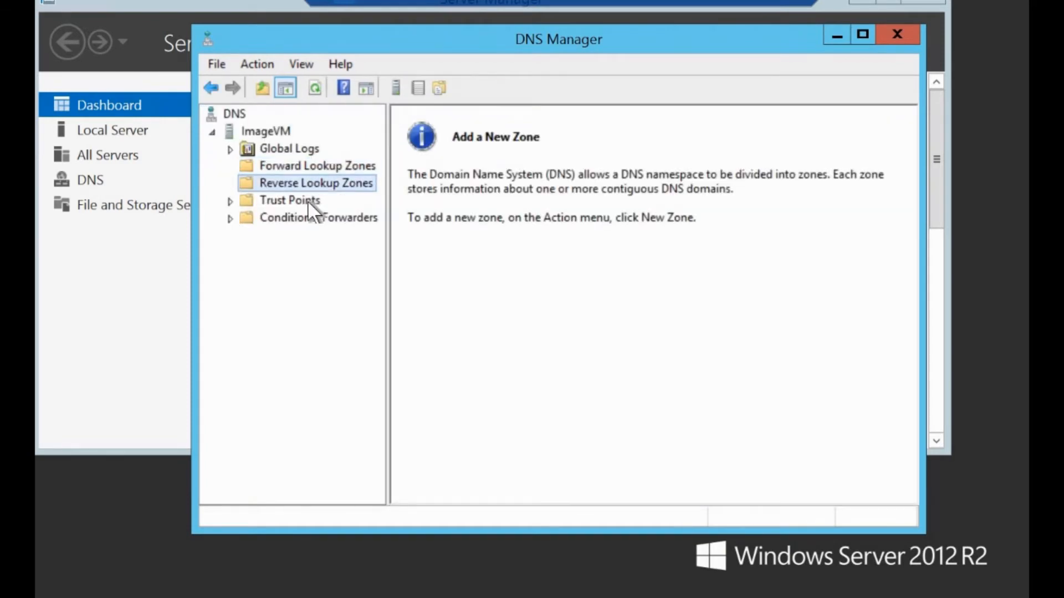
left_click(307, 200)
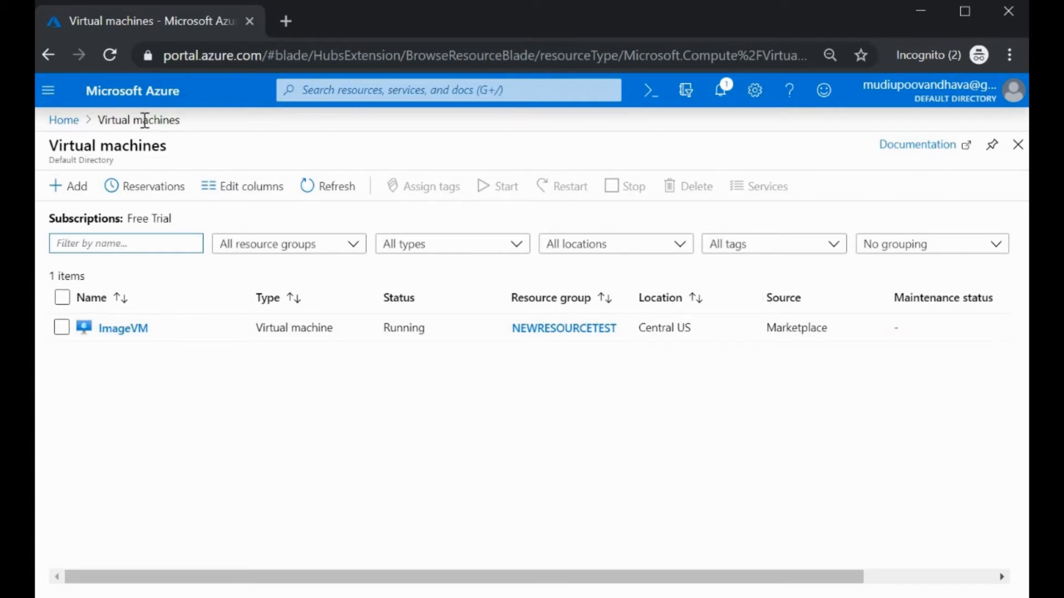
Step: Go from Home to Disks, open ImageVM's OS disk, and start Create snapshot
left_click(65, 120)
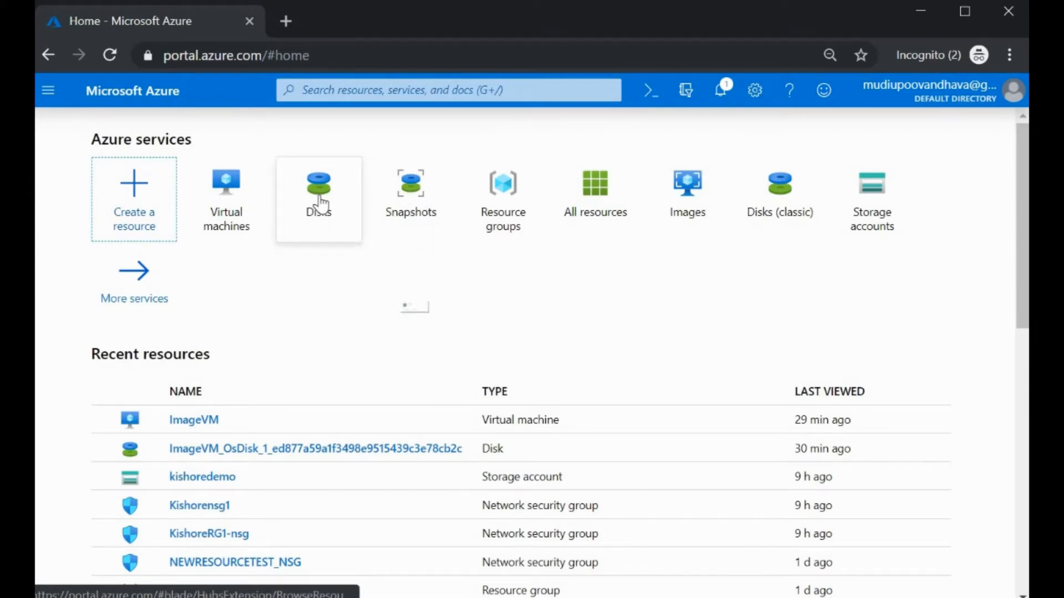
mouse_move(321, 204)
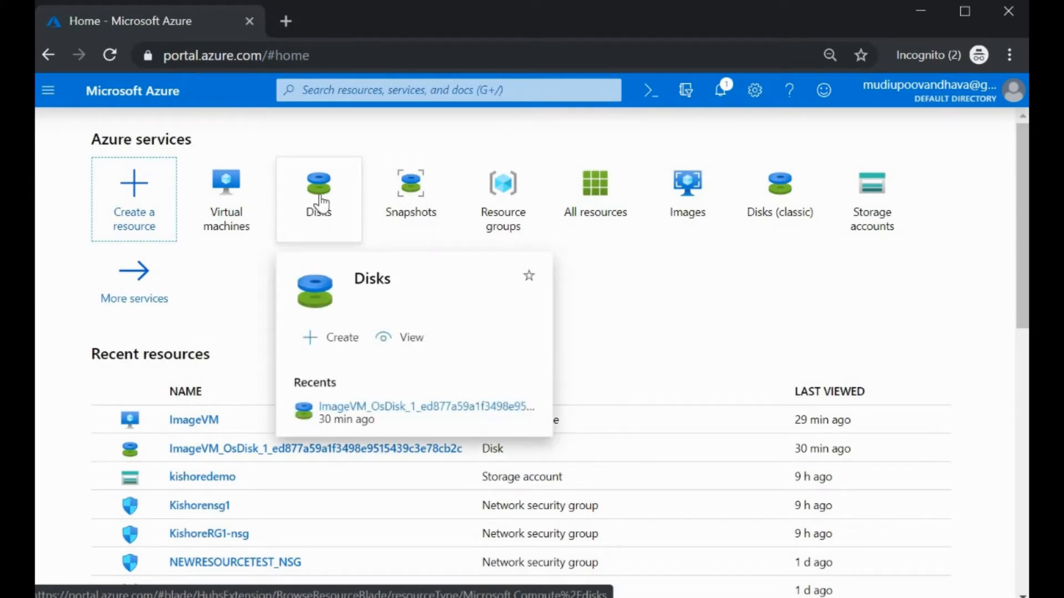
left_click(320, 203)
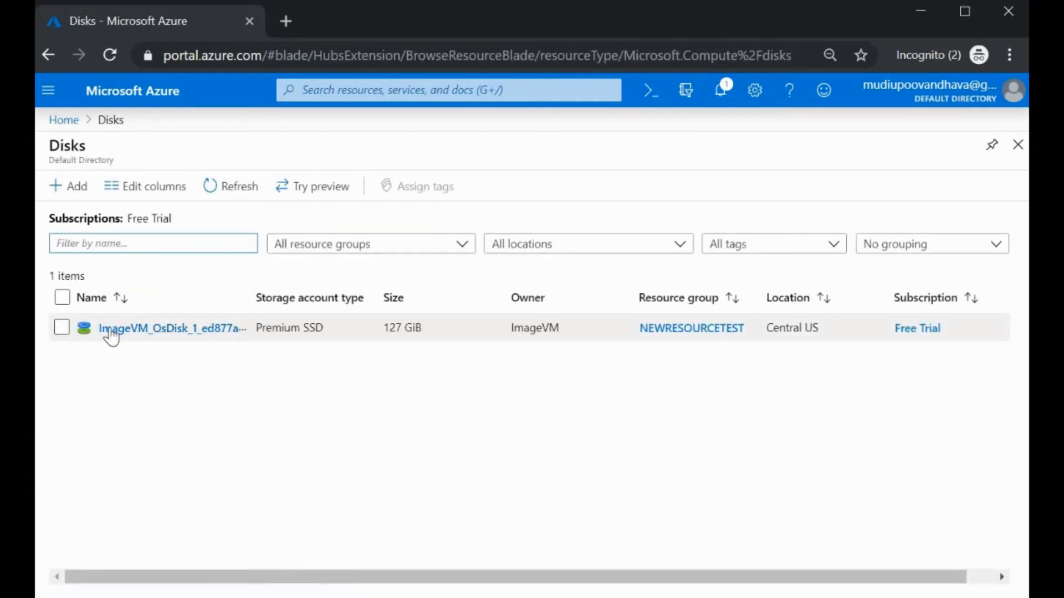
left_click(161, 330)
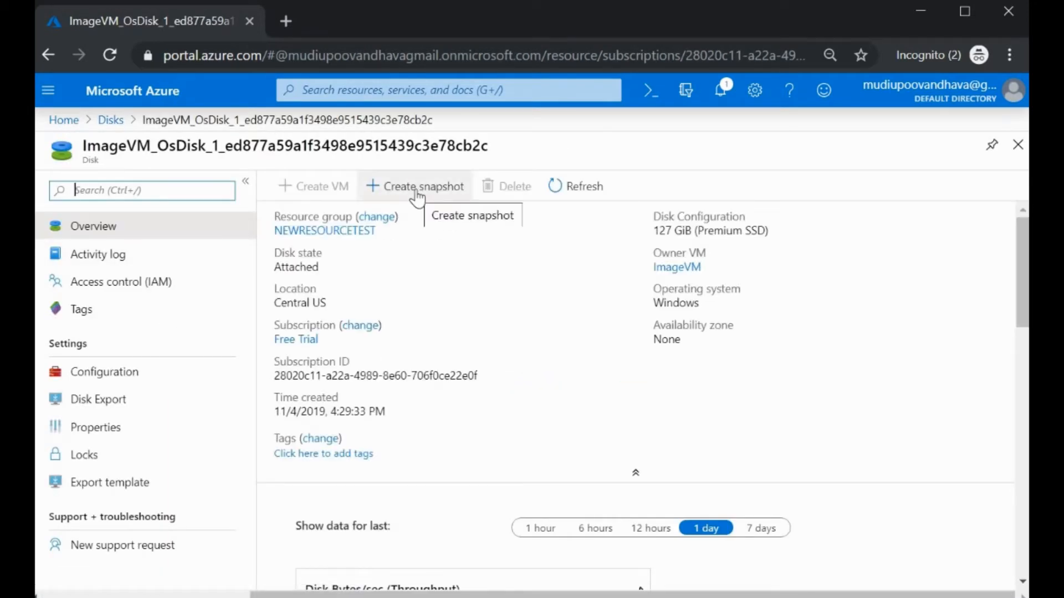
left_click(417, 192)
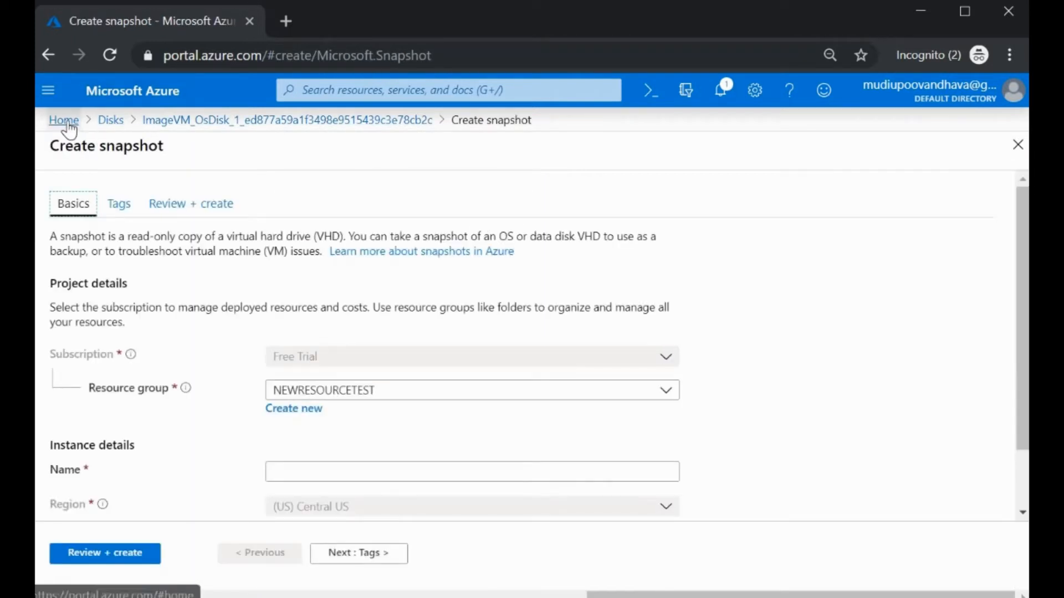
Step: Return to Home and open the Snapshots list, which is still empty
left_click(68, 122)
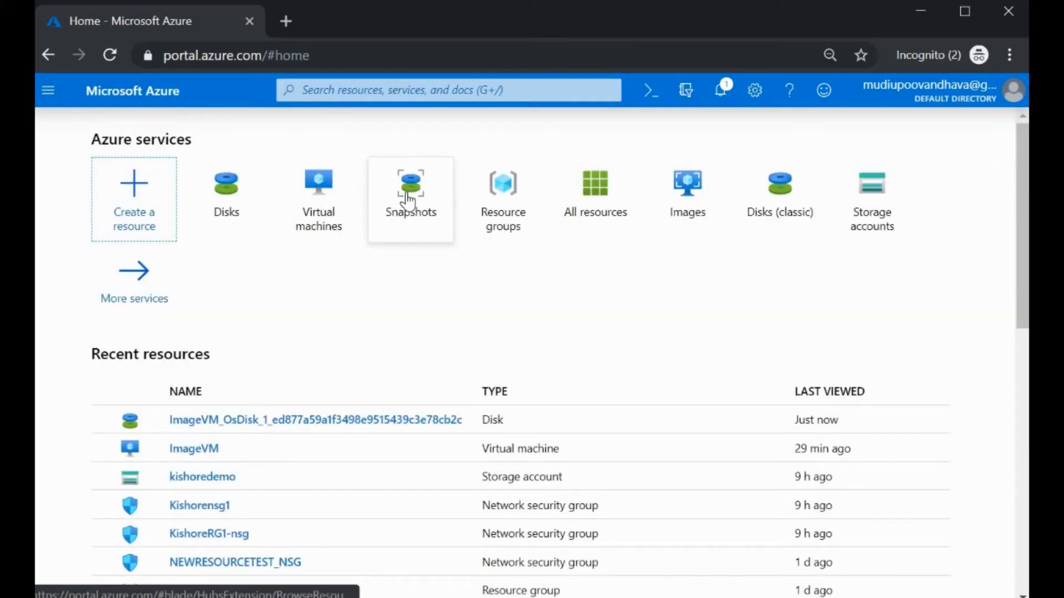
mouse_move(408, 200)
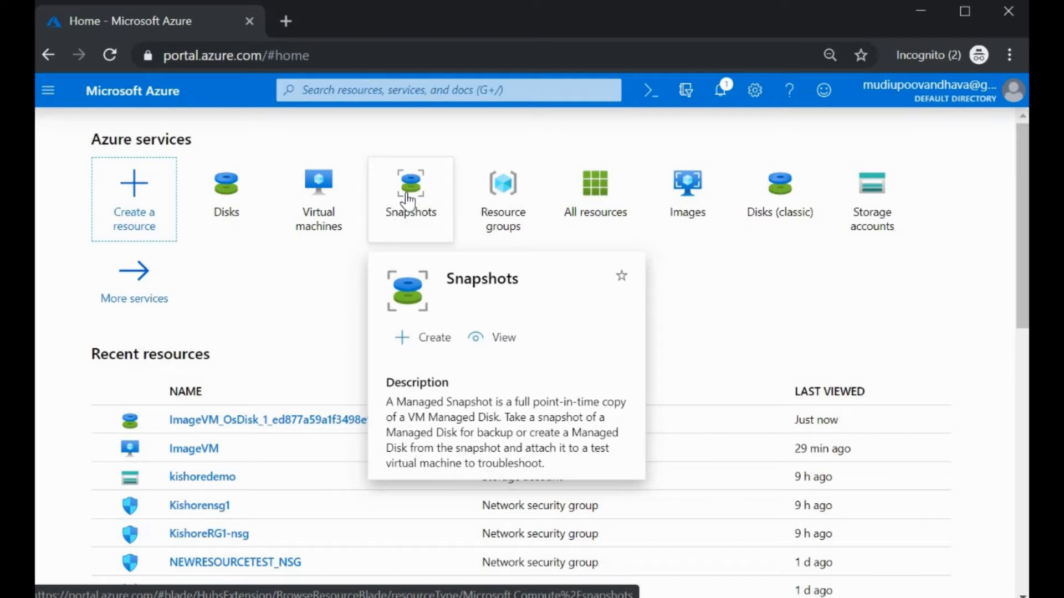
left_click(409, 201)
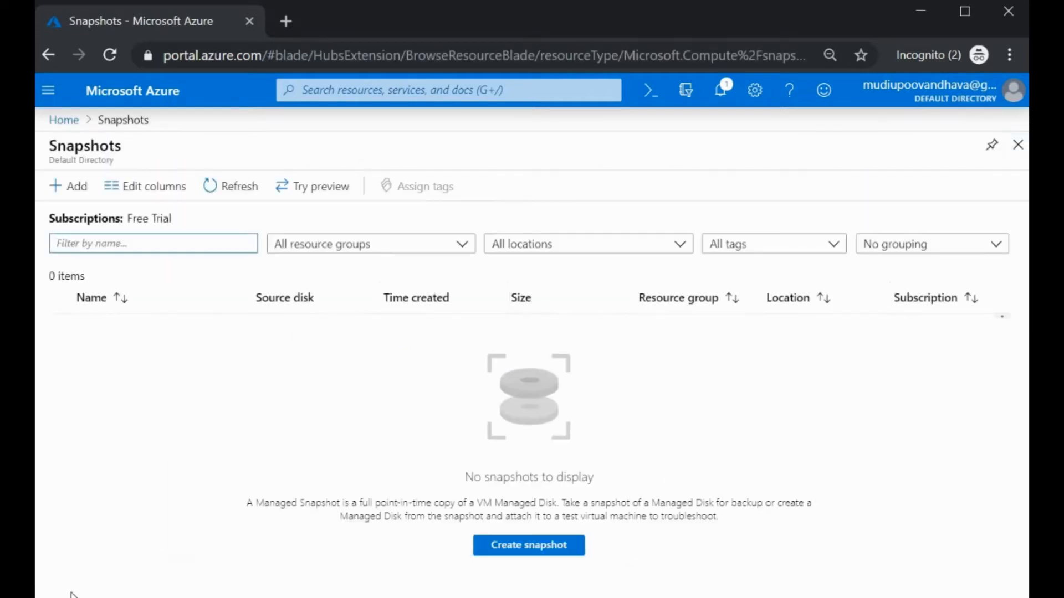
Step: Fill in snapshot basics: NEWRESOURCETEST, Central US, name backupimage, source ImageVM OS disk
left_click(518, 550)
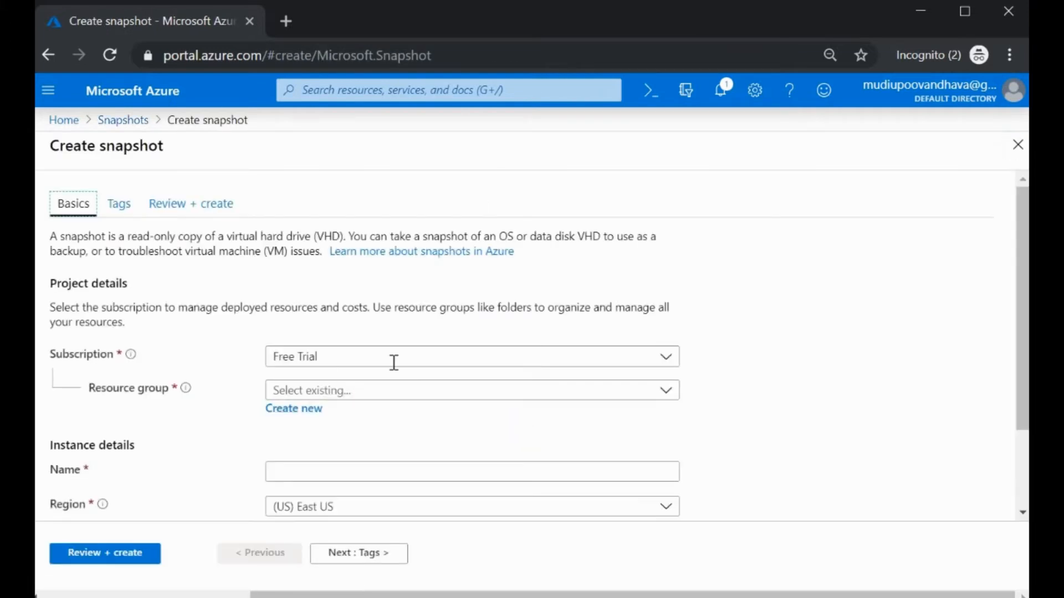
left_click(363, 391)
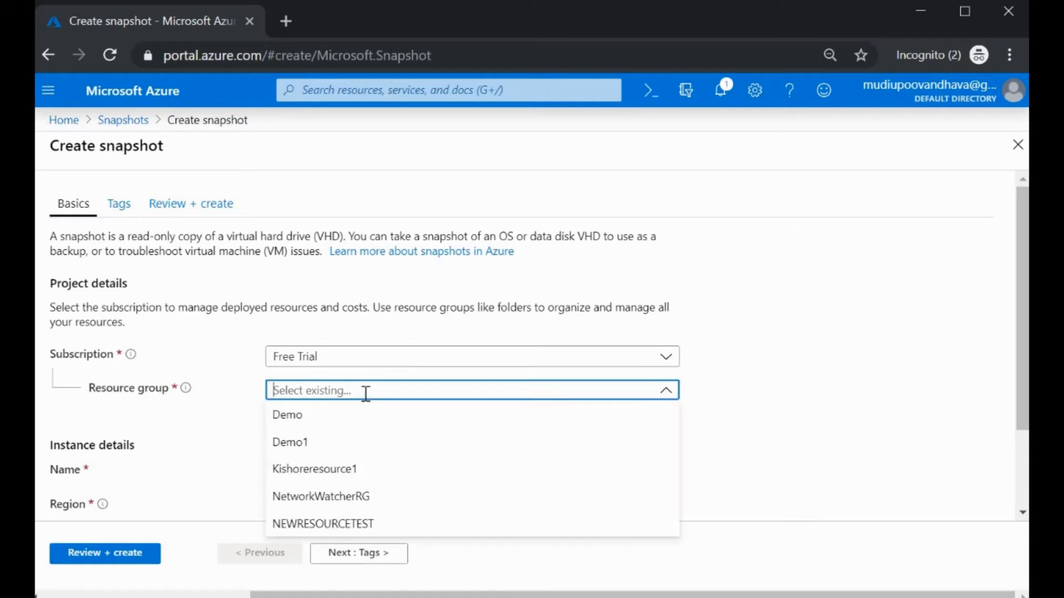
left_click(341, 526)
scroll(368, 413, "down", 2)
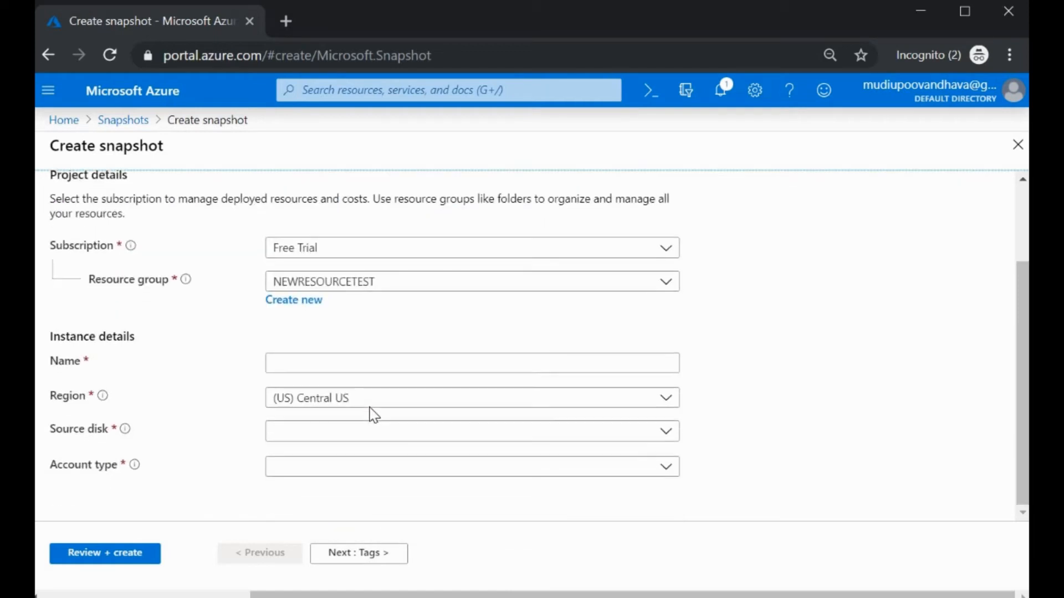
left_click_drag(358, 400, 321, 400)
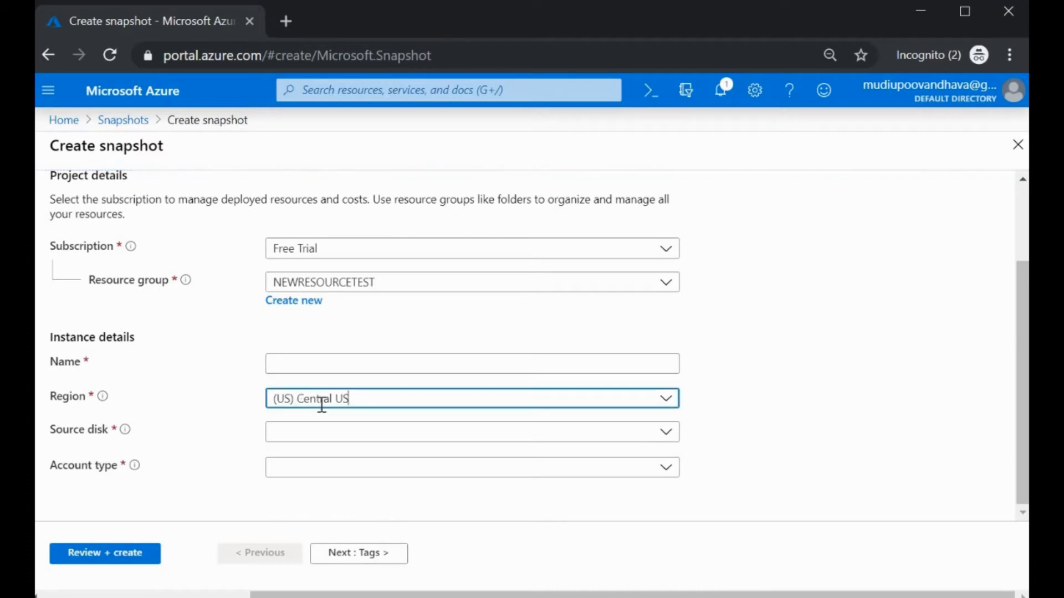
left_click(627, 365)
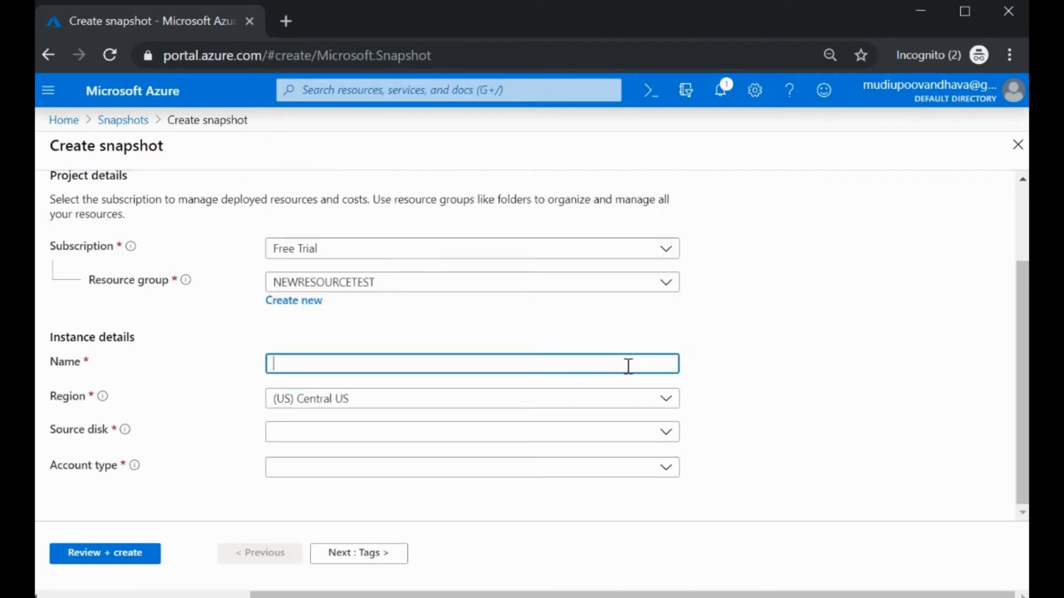
type("backupimage")
left_click(629, 438)
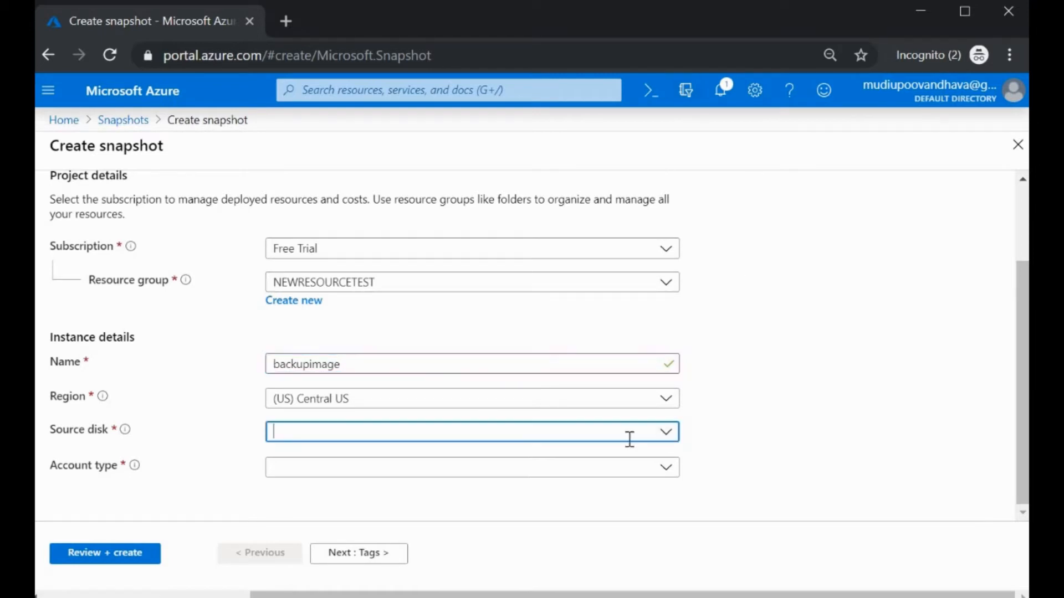
left_click(665, 431)
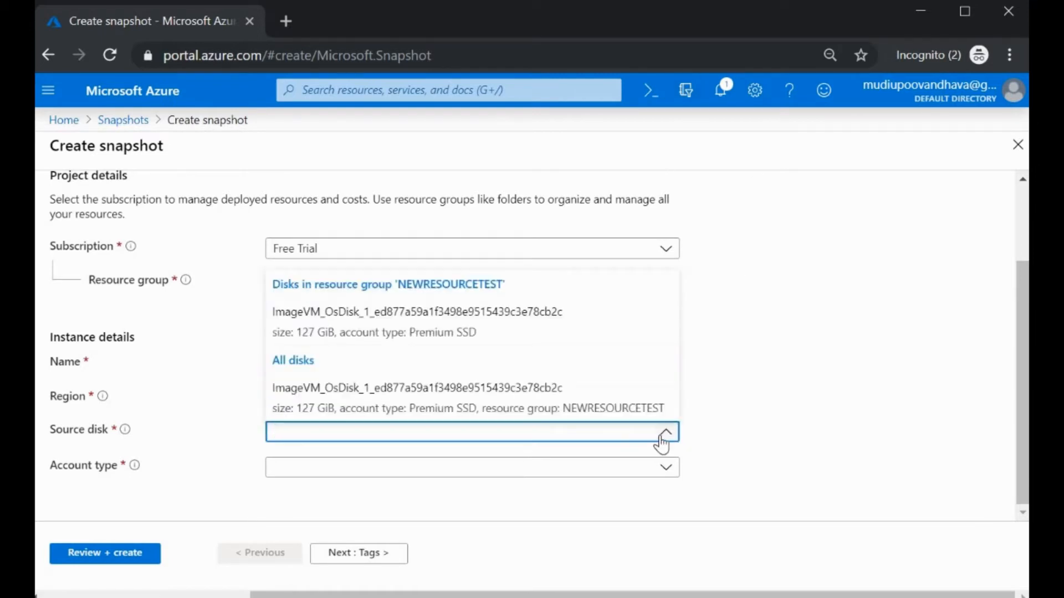
left_click(511, 320)
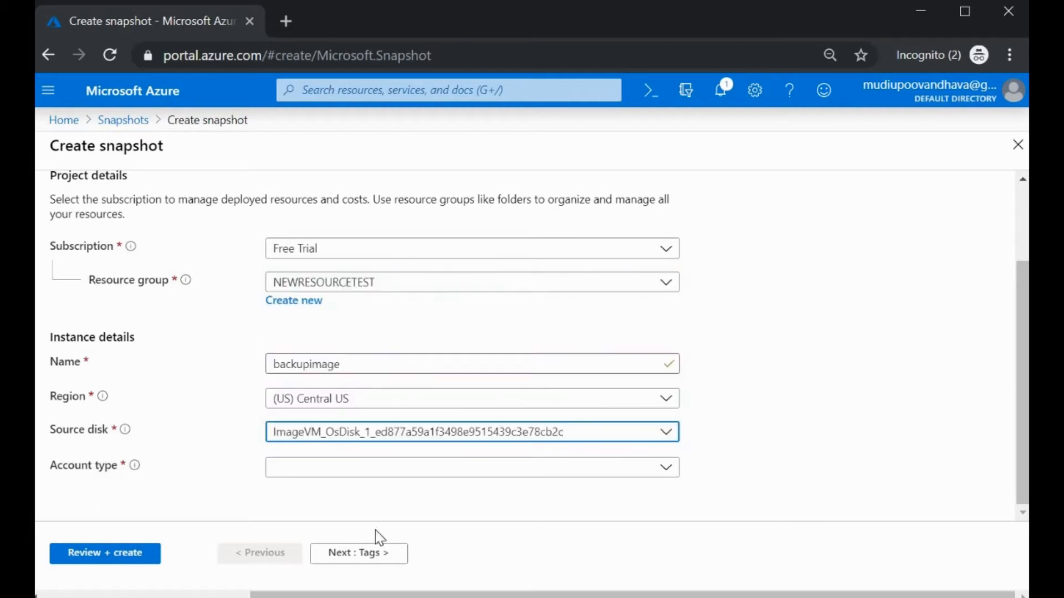
Step: Set the account type to Premium SSD, review, and create the snapshot
left_click(368, 475)
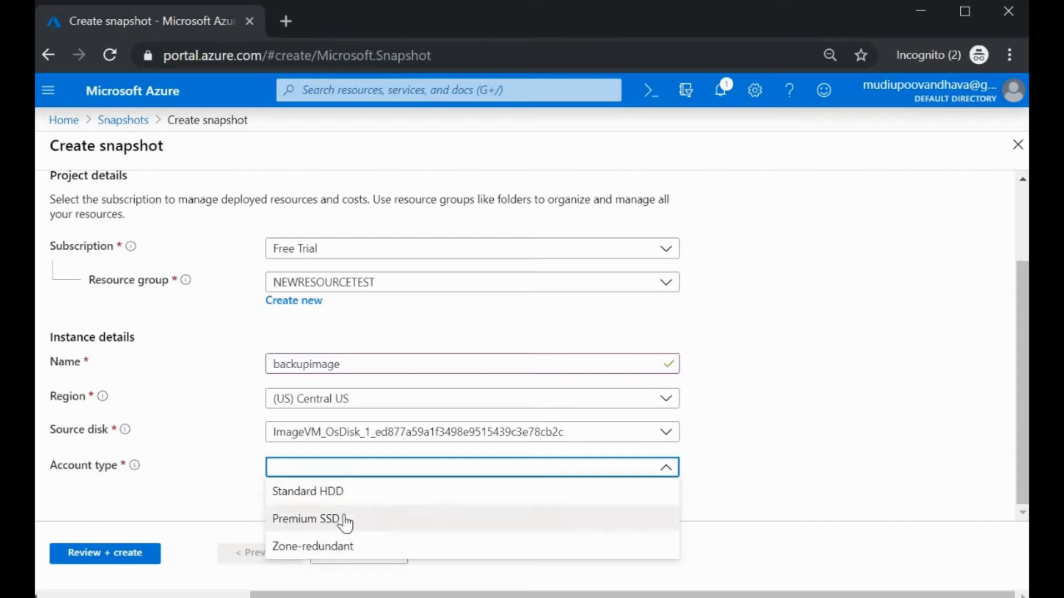
left_click(344, 520)
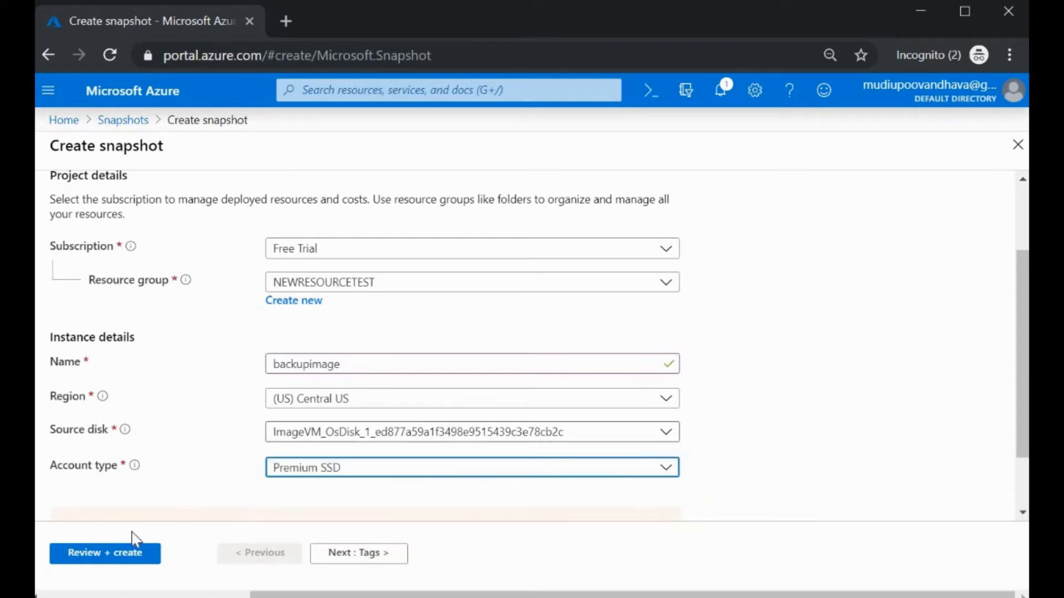
left_click(135, 557)
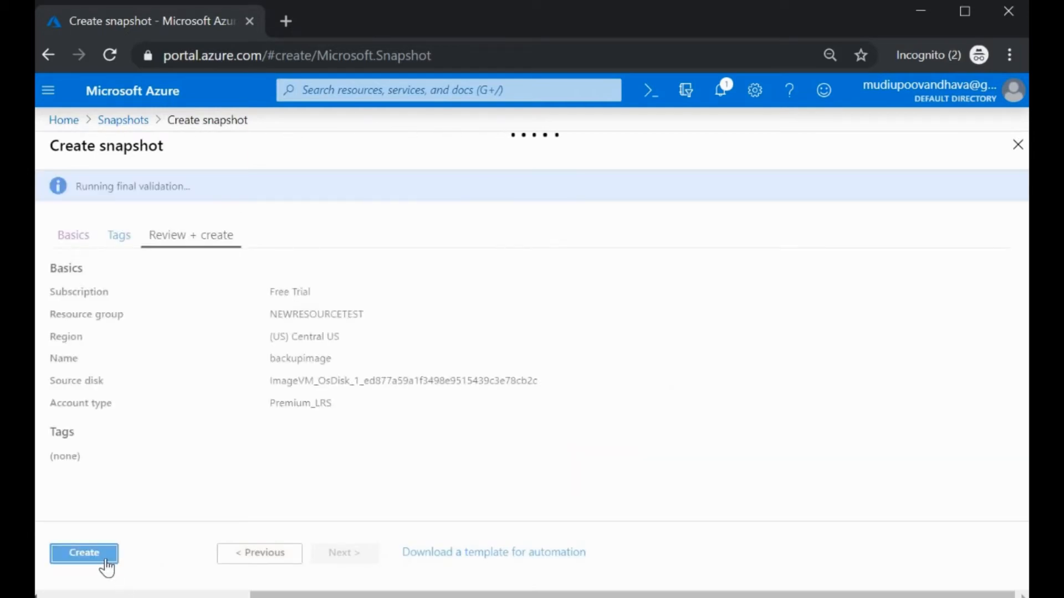
left_click(102, 563)
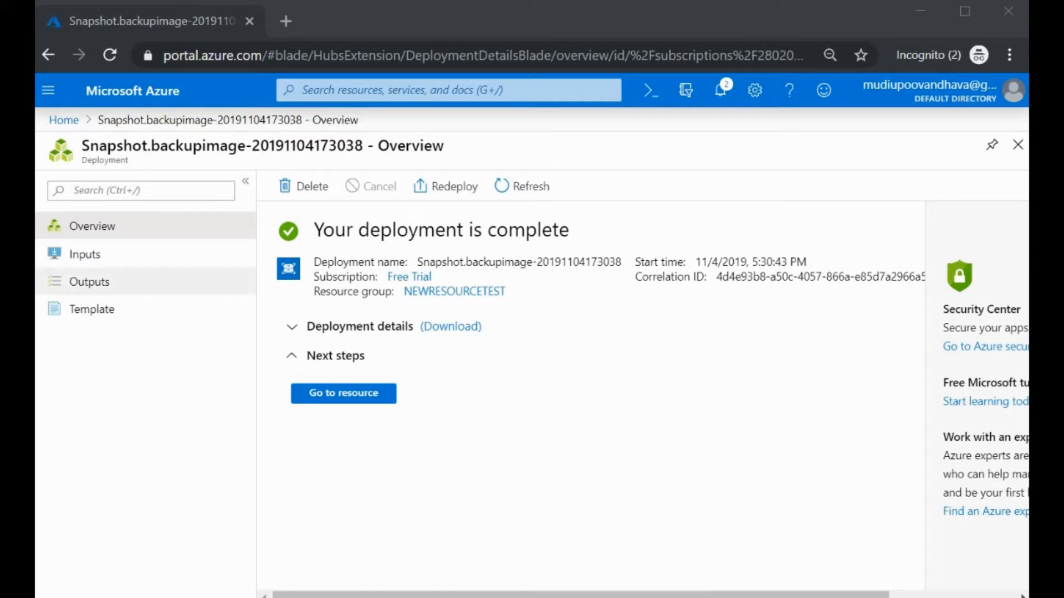
Step: View the backupimage snapshot's details in Snapshots, then open the Disks list from Home
left_click(56, 119)
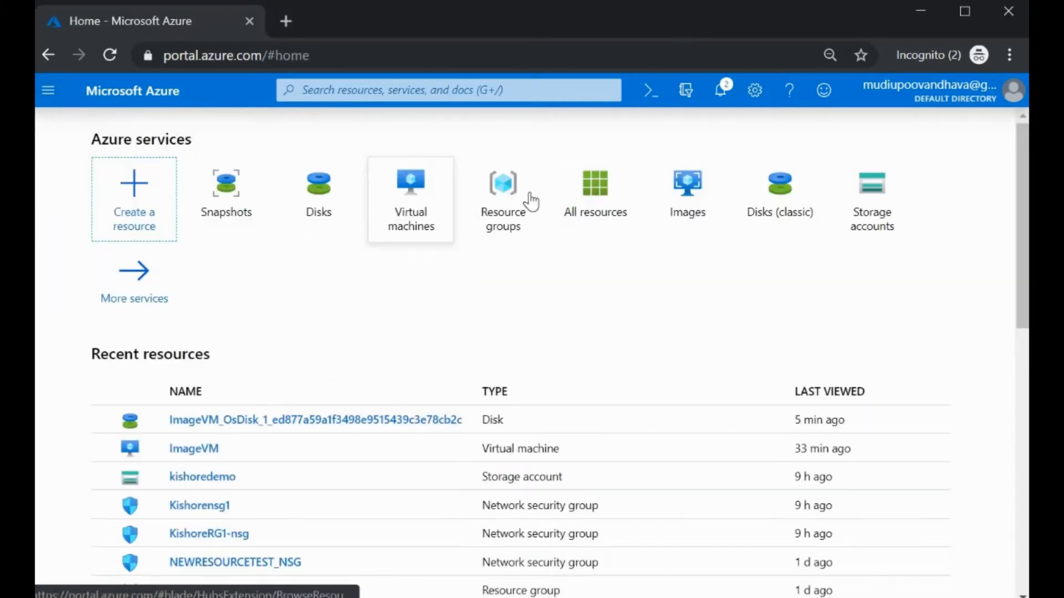
left_click(241, 209)
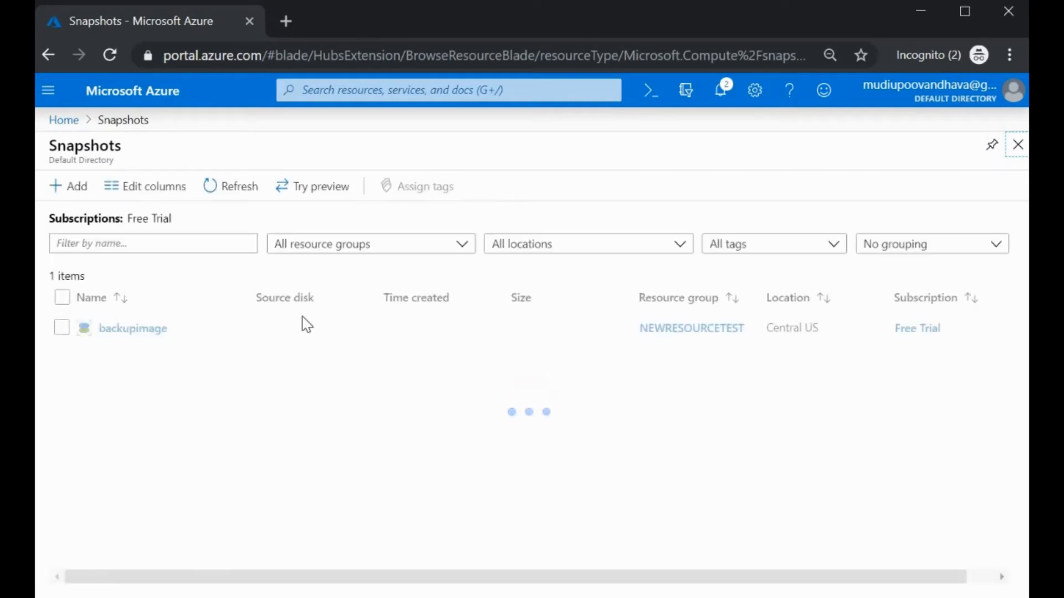
left_click(133, 332)
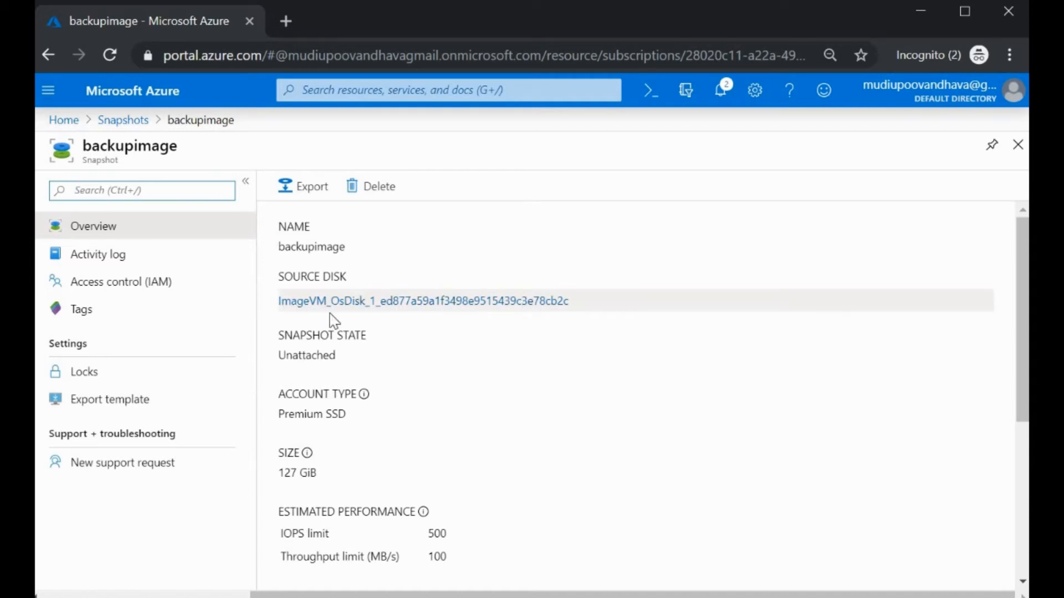
left_click(63, 120)
left_click(292, 211)
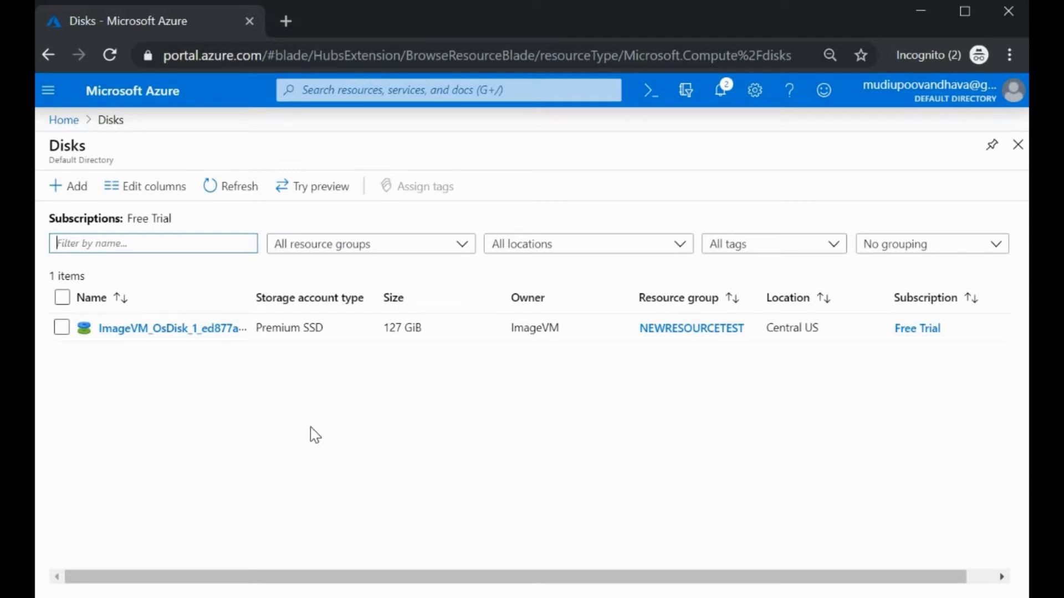
Step: Start a new managed disk named testimageOS in resource group NEWRESOURCETEST
left_click(67, 193)
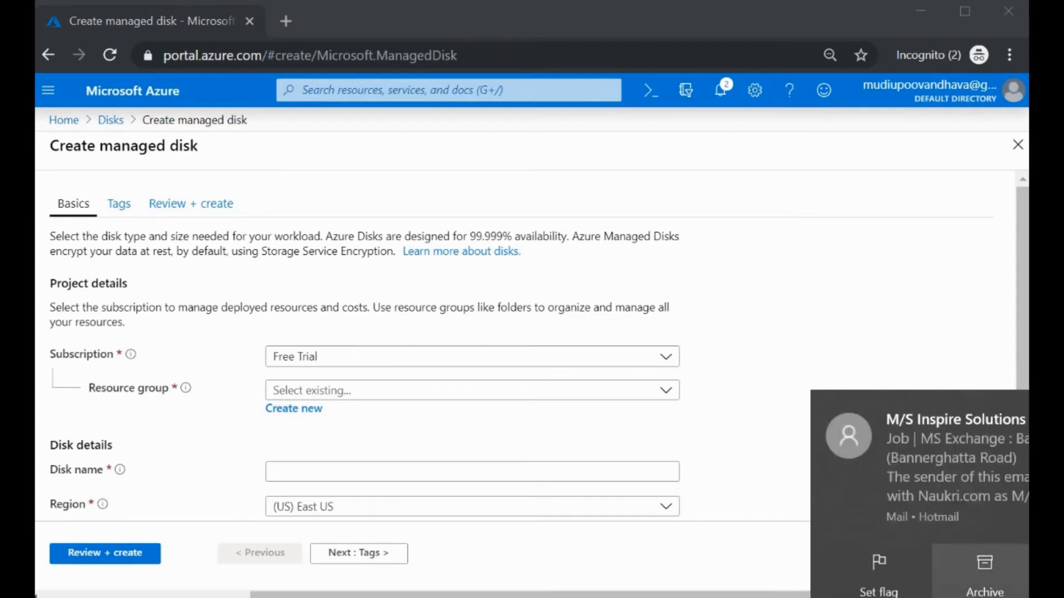
left_click(667, 397)
left_click(546, 525)
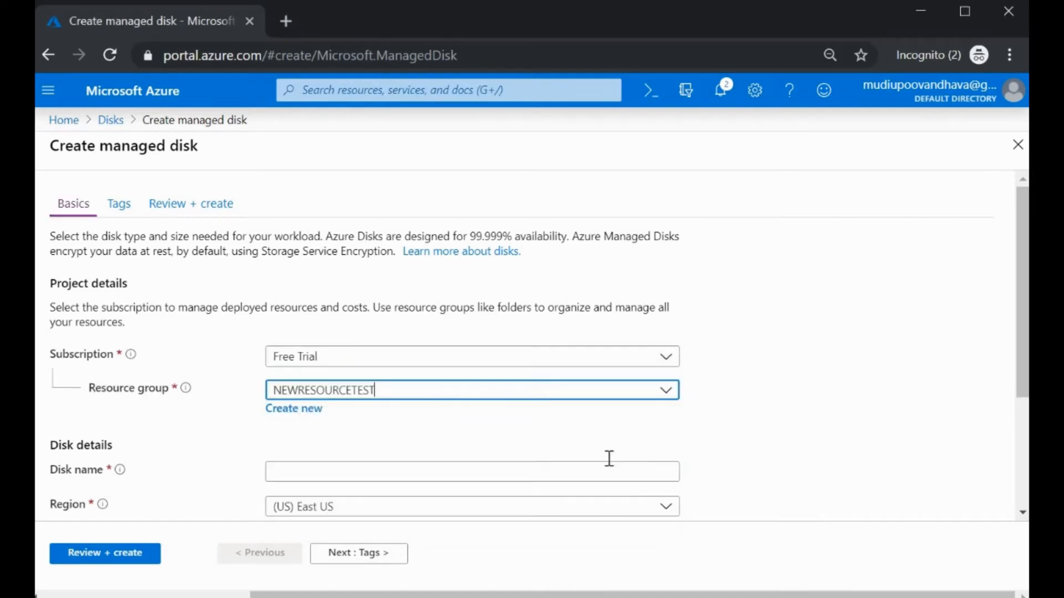
scroll(751, 428, "down", 3)
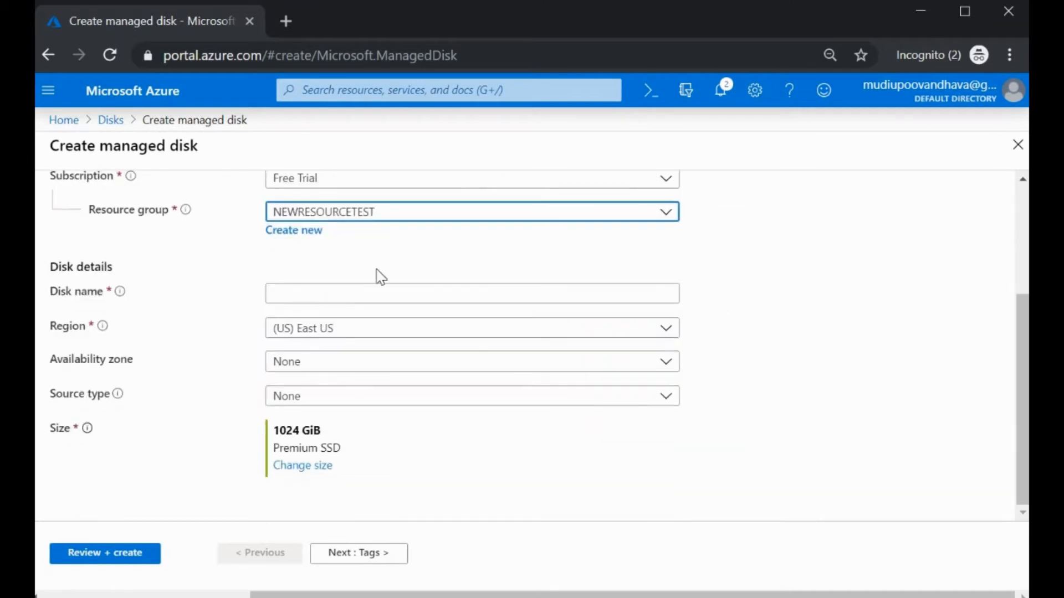
left_click(362, 294)
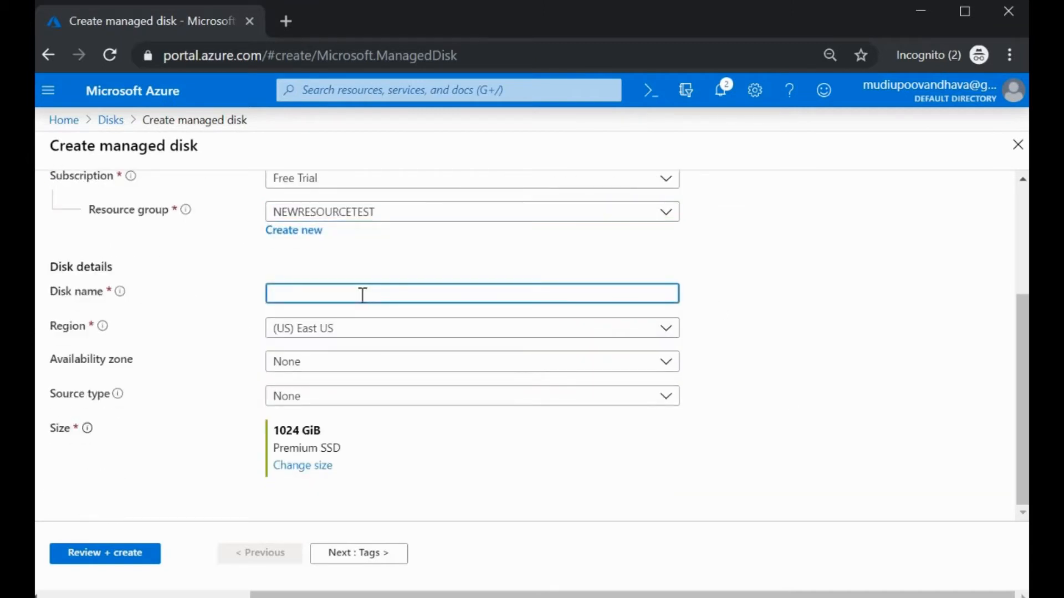
type("testima")
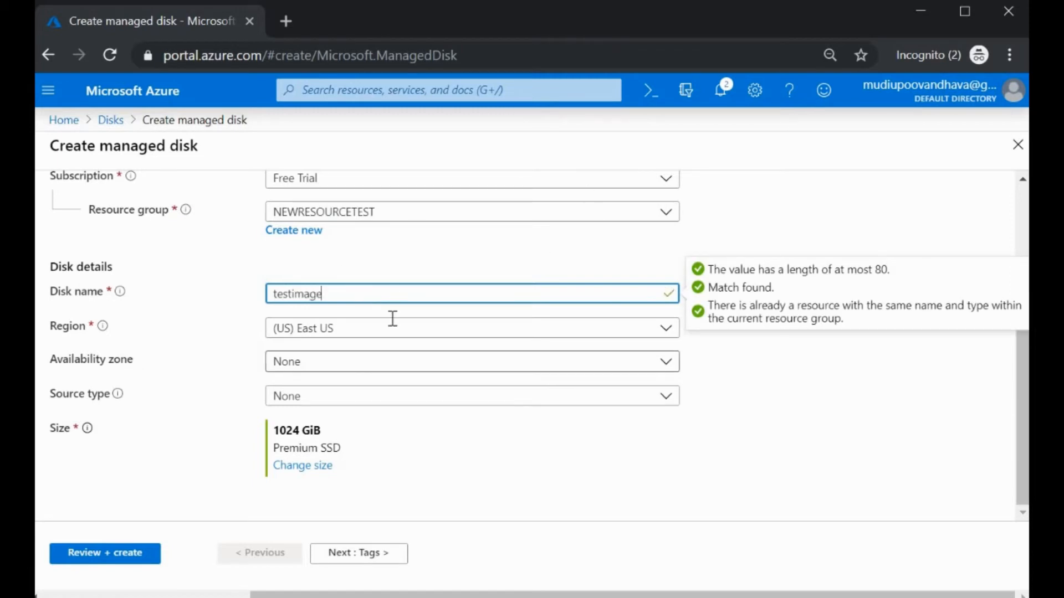
type("ge")
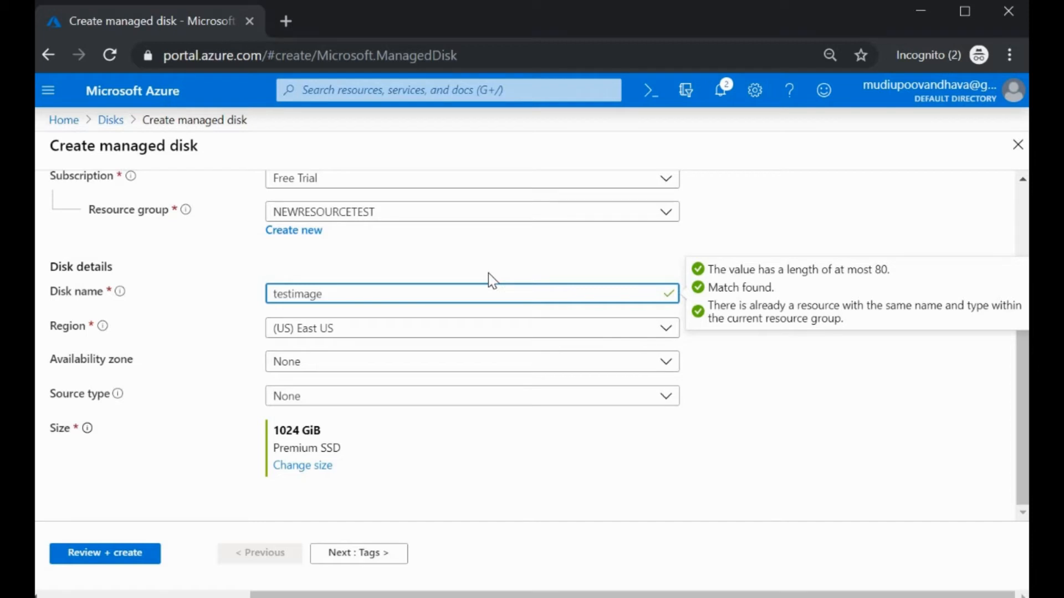
type("0S")
Step: Place the disk in Central US with availability zone None
left_click(445, 335)
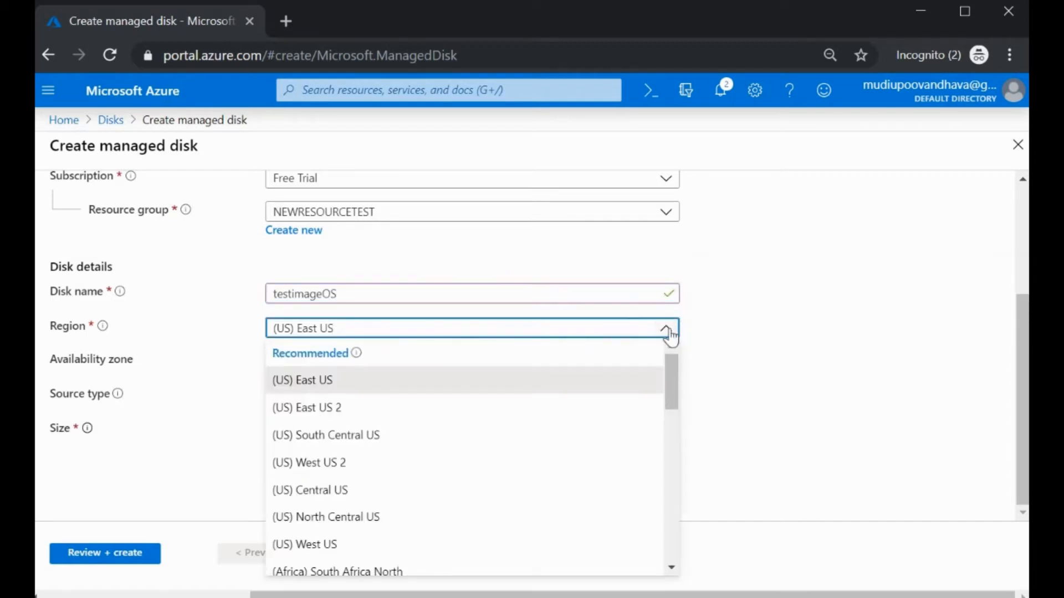
left_click(363, 490)
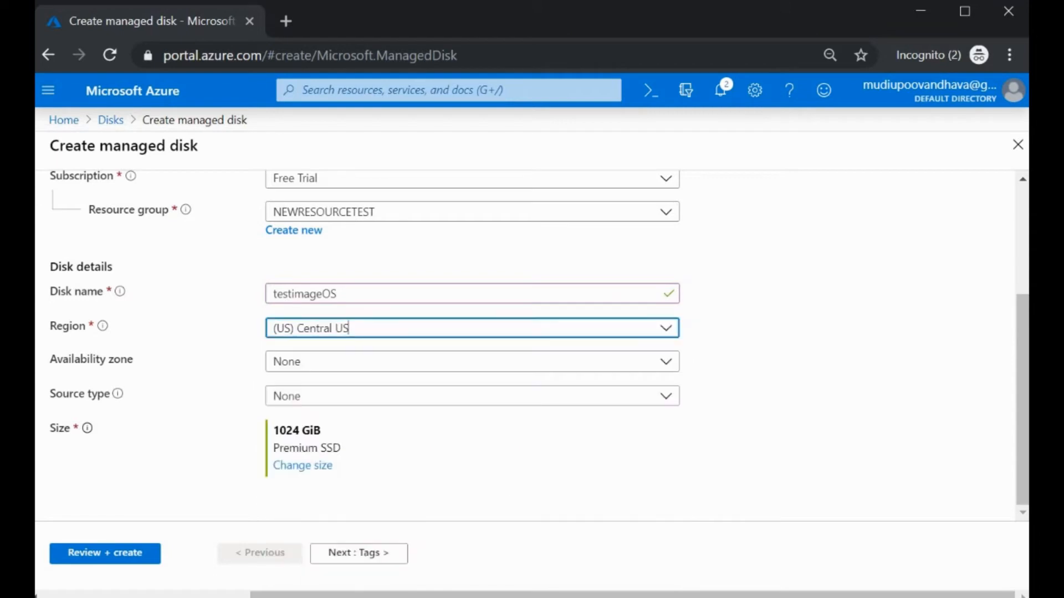
left_click(383, 367)
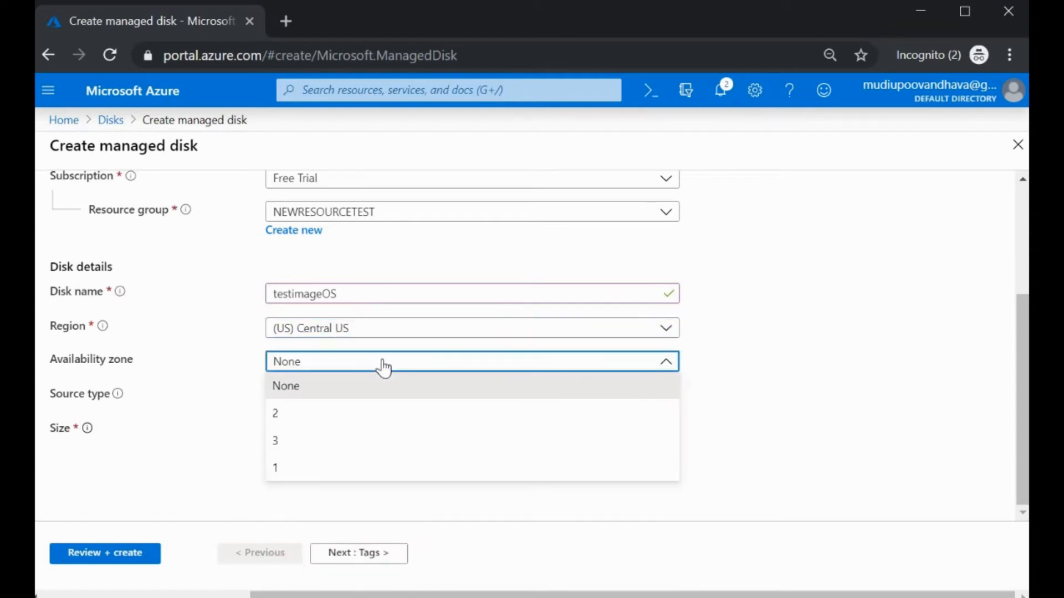
left_click(302, 468)
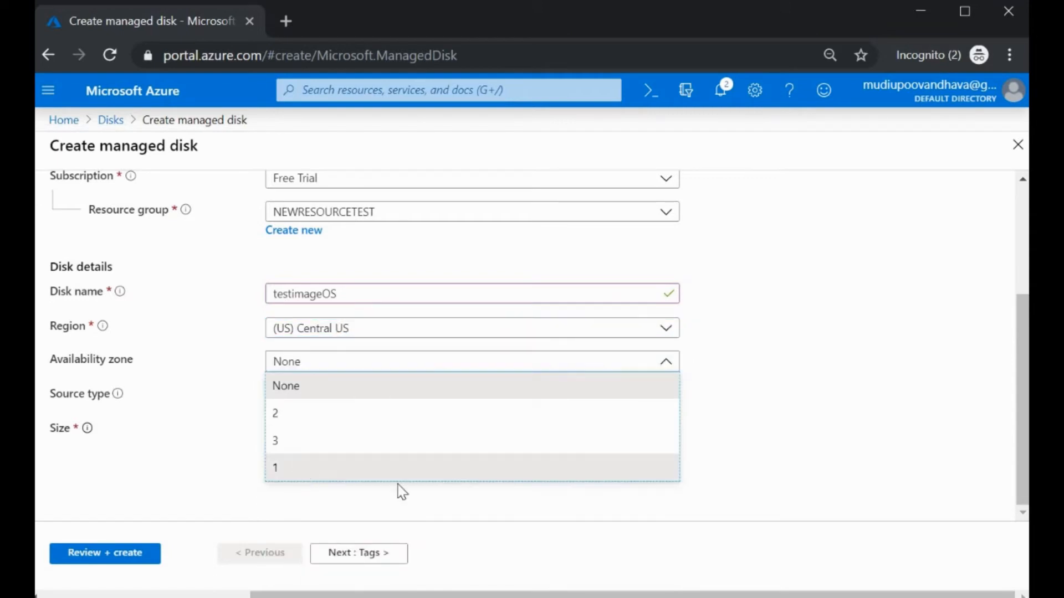
left_click(527, 366)
left_click(535, 384)
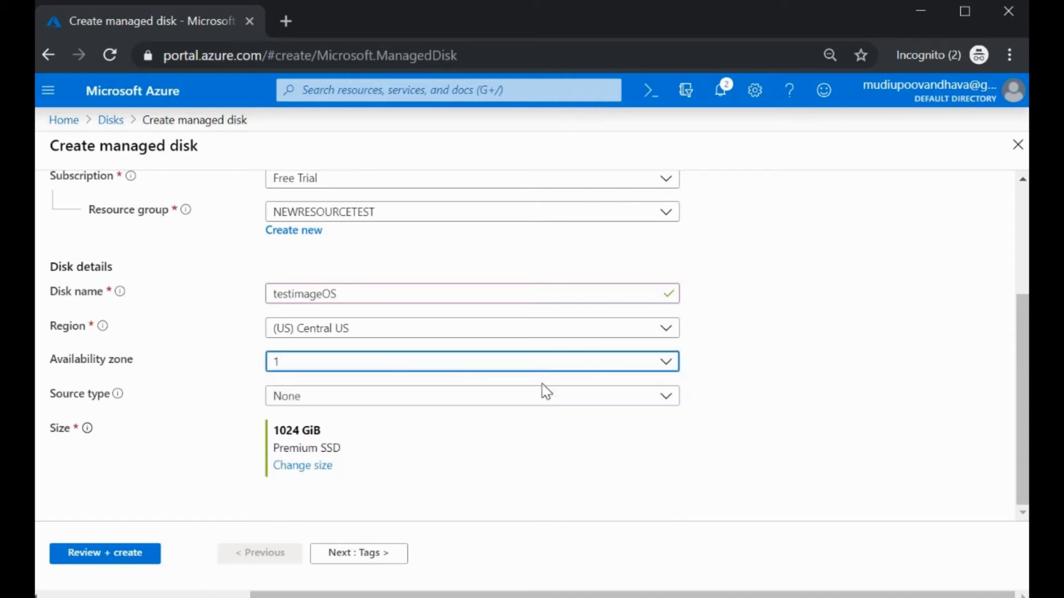
Step: Source the disk from the backupimage snapshot and run Review + create validation
left_click(352, 408)
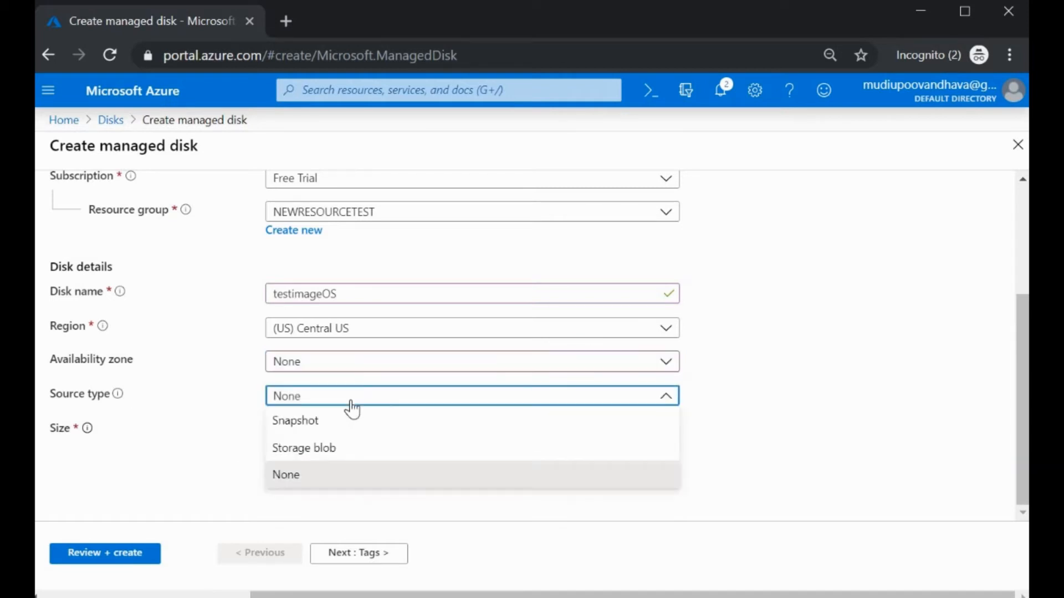
left_click(293, 429)
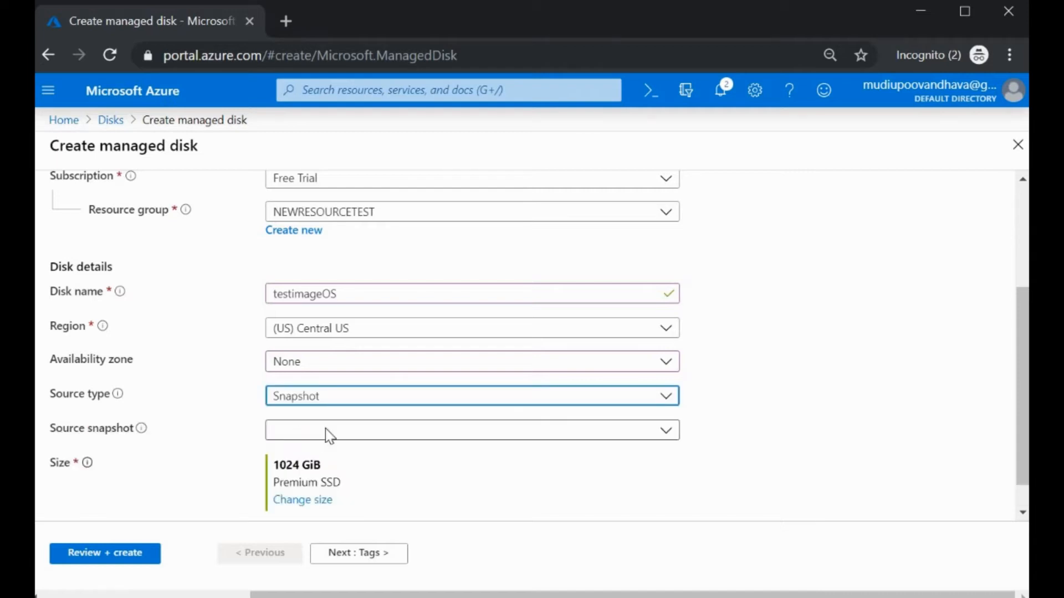
left_click(660, 437)
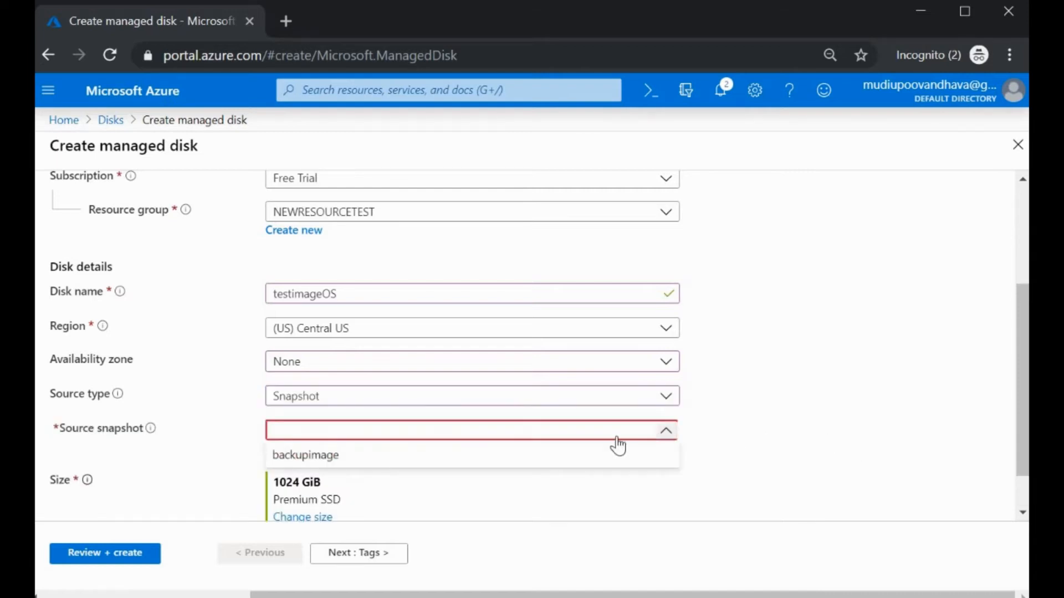
left_click(304, 457)
scroll(667, 472, "down", 1)
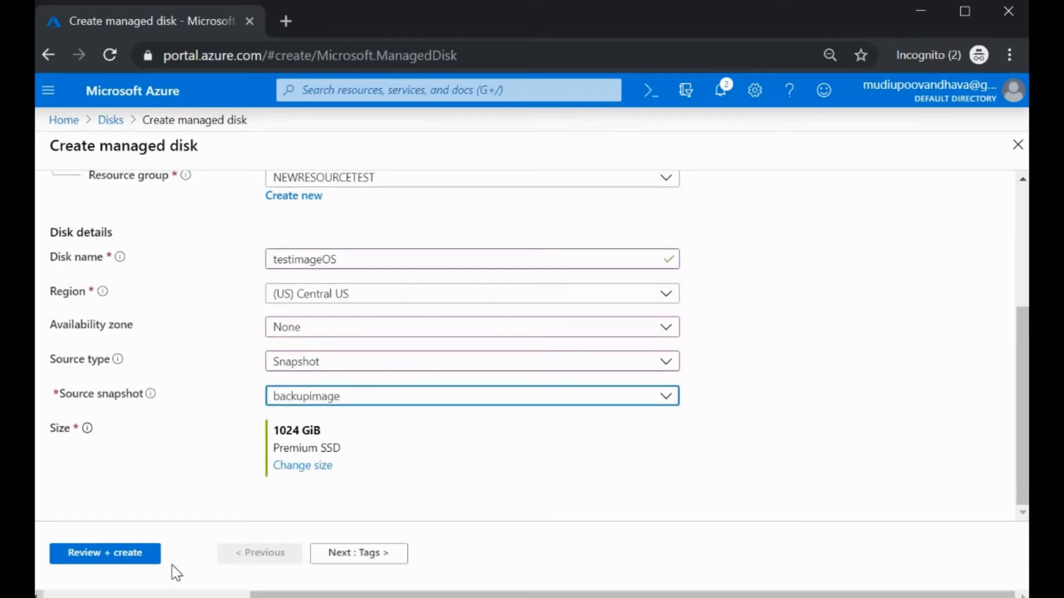
left_click(128, 554)
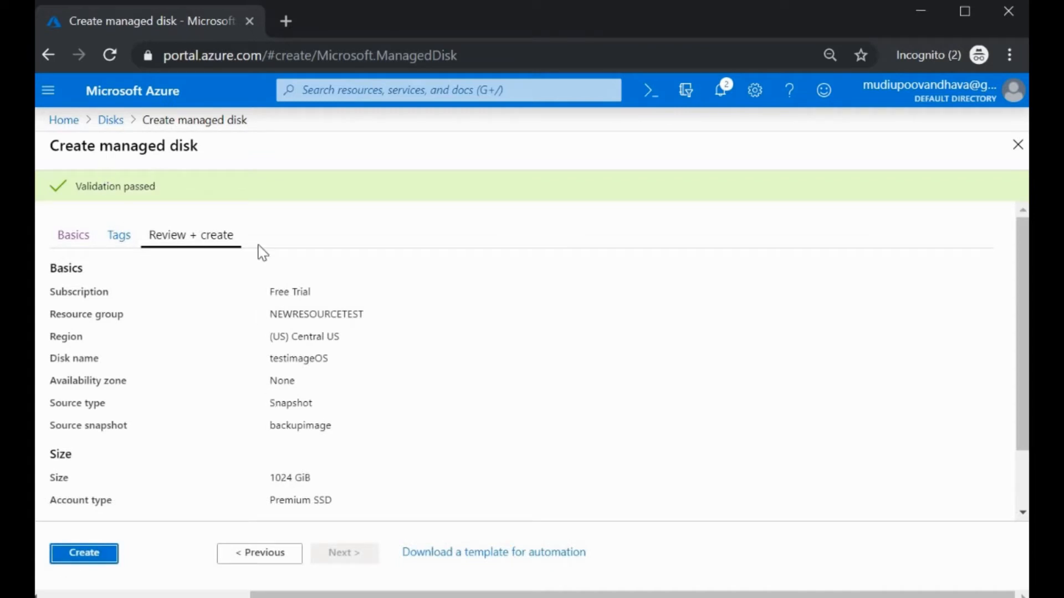
Step: Create the testimageOS disk, then open it from the Disks list on the home page
left_click(84, 557)
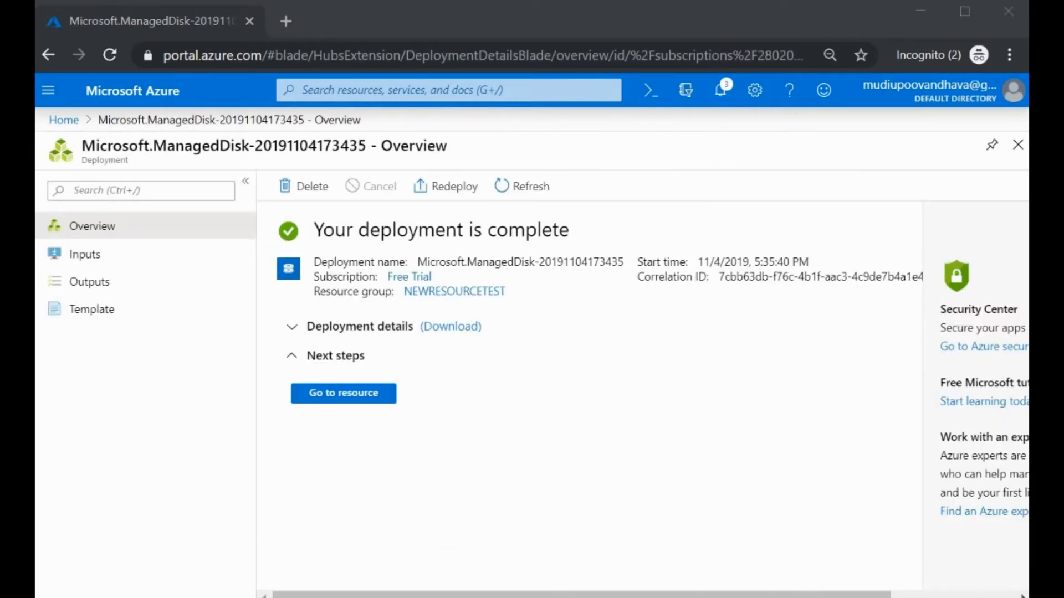
left_click(63, 120)
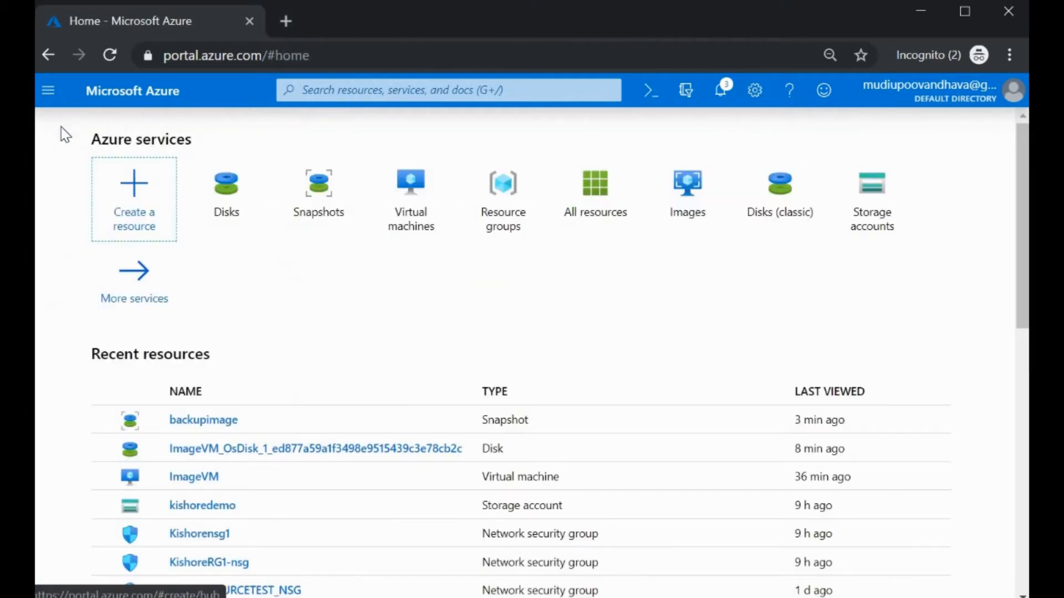
left_click(240, 213)
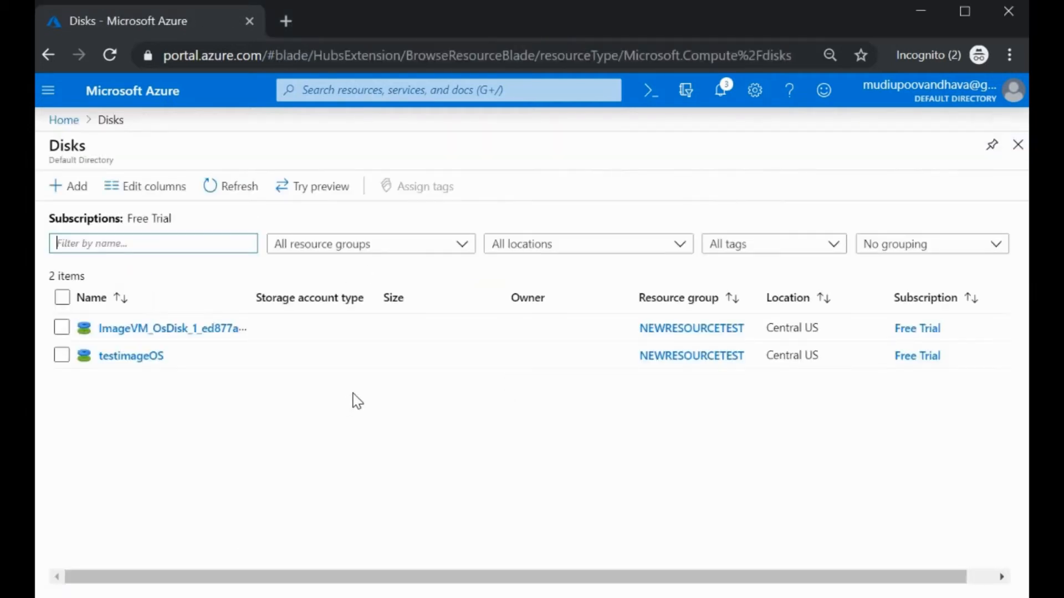
left_click(124, 356)
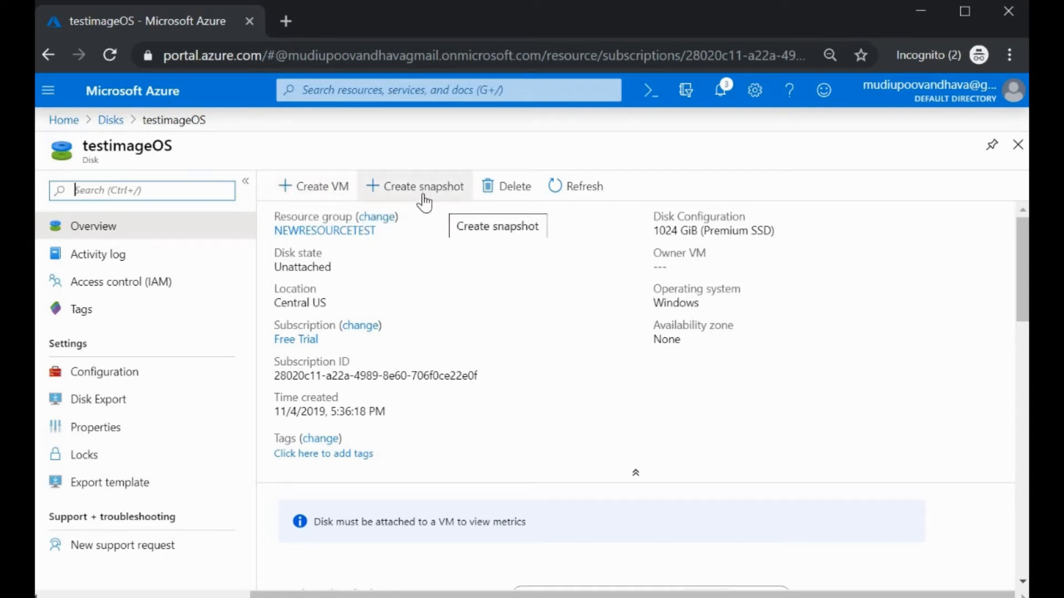
Step: Start a virtual machine from the testimageOS disk, keeping testimageOS as the image
left_click(317, 190)
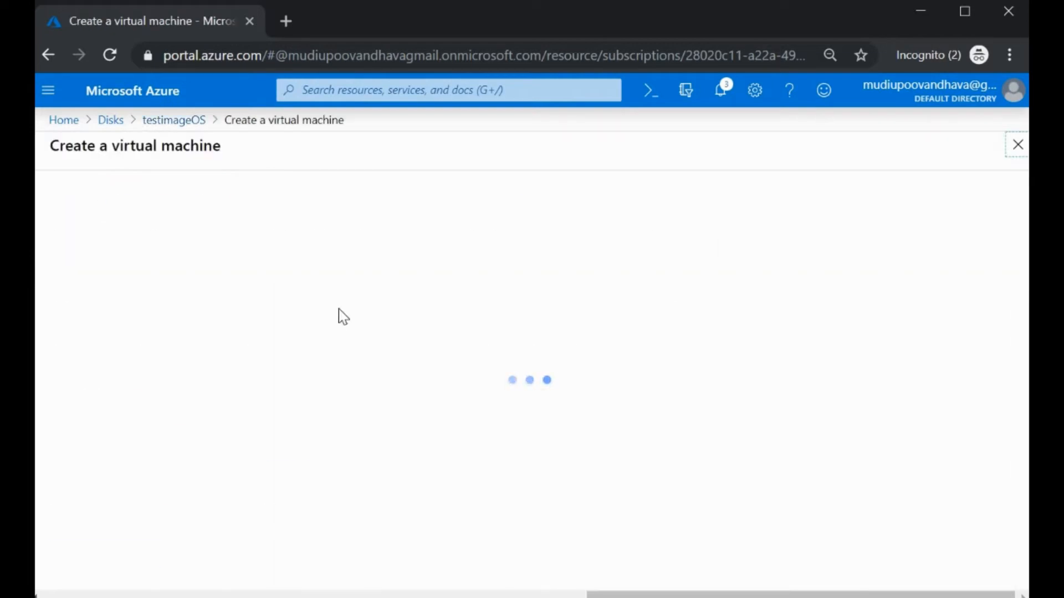
scroll(320, 388, "down", 10)
scroll(321, 388, "up", 2)
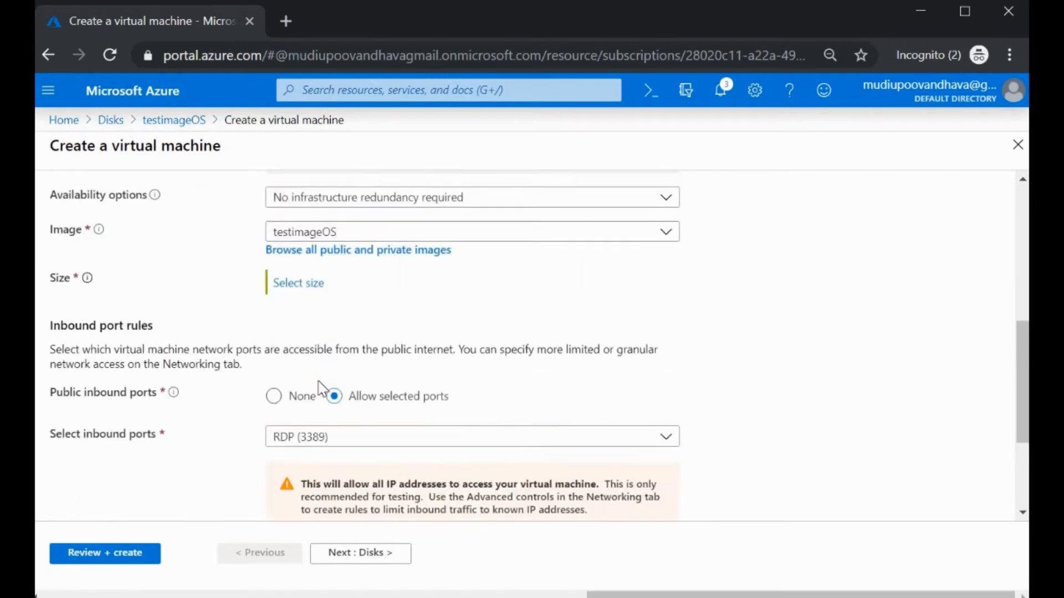
scroll(320, 387, "up", 2)
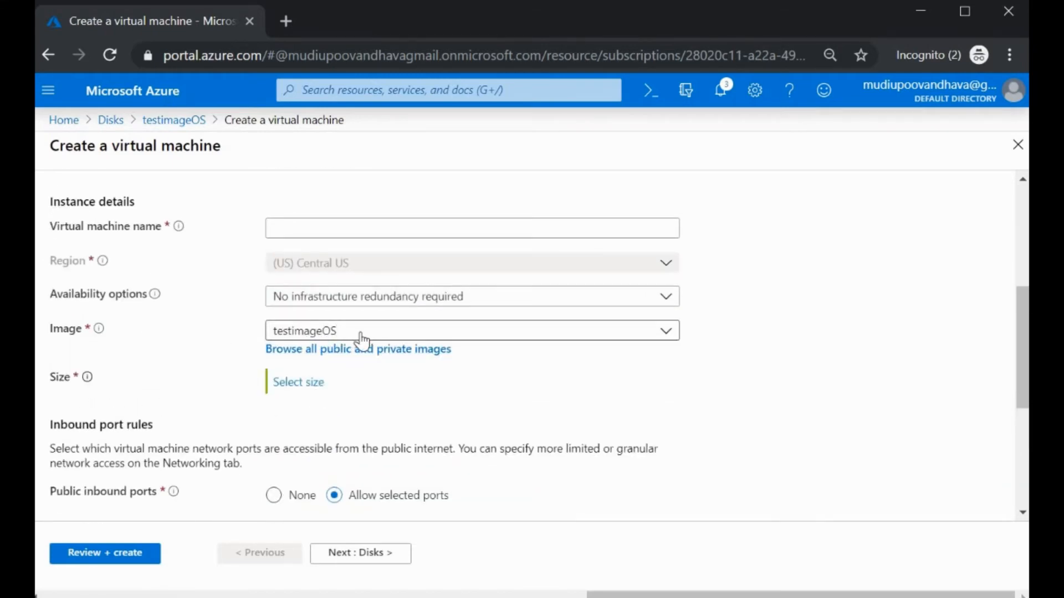
left_click(350, 345)
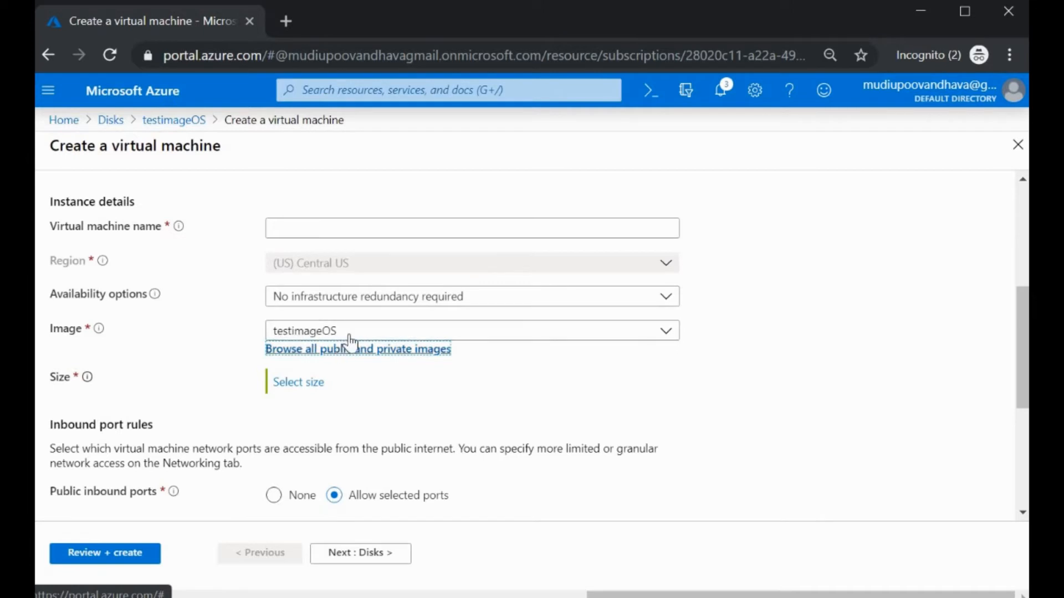
left_click(350, 334)
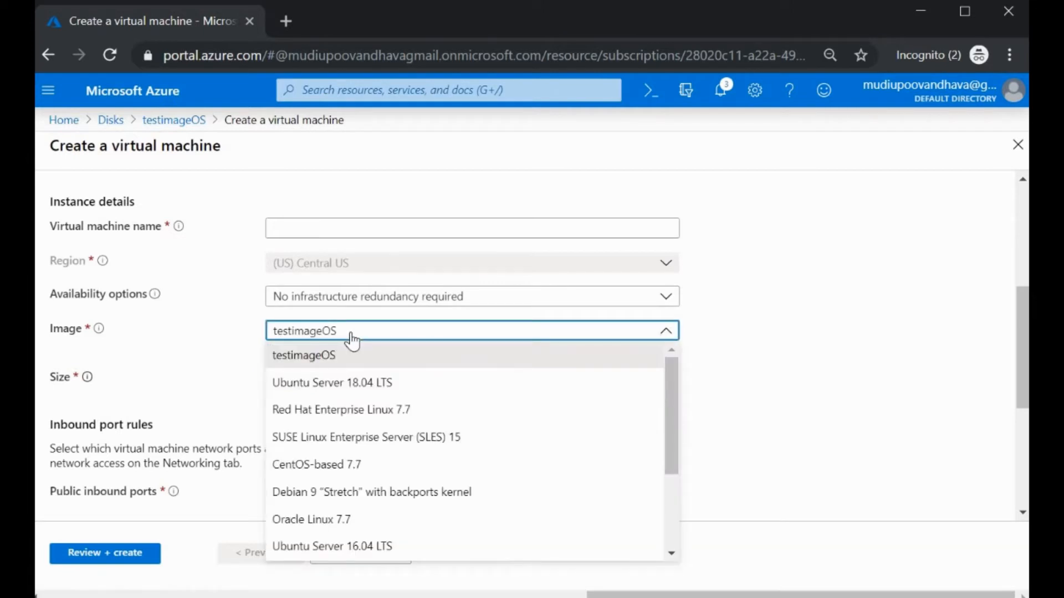
left_click(351, 334)
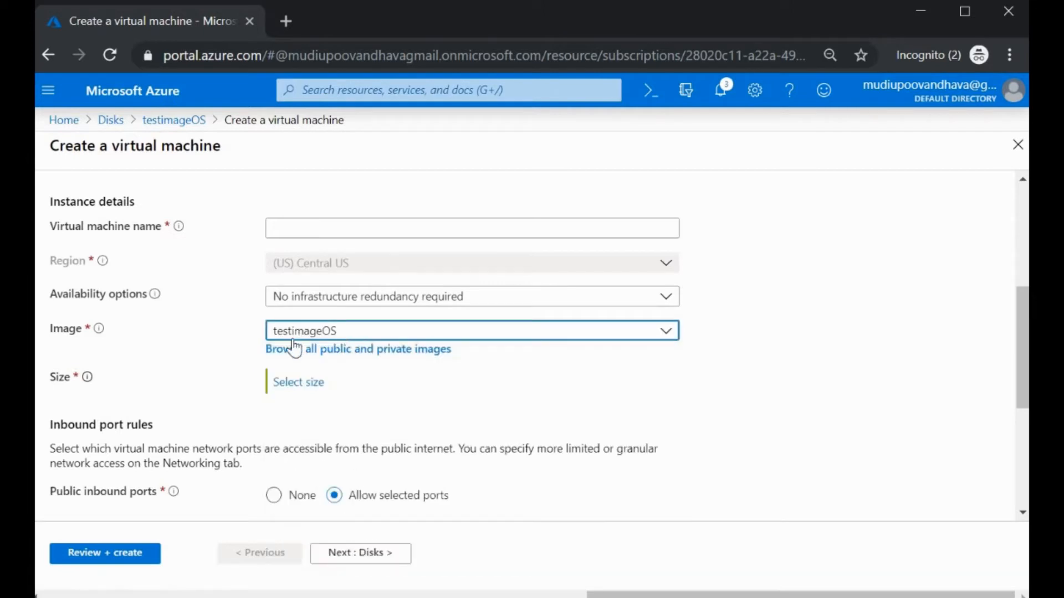
Step: Pick B2ms from the VM size list
left_click(305, 383)
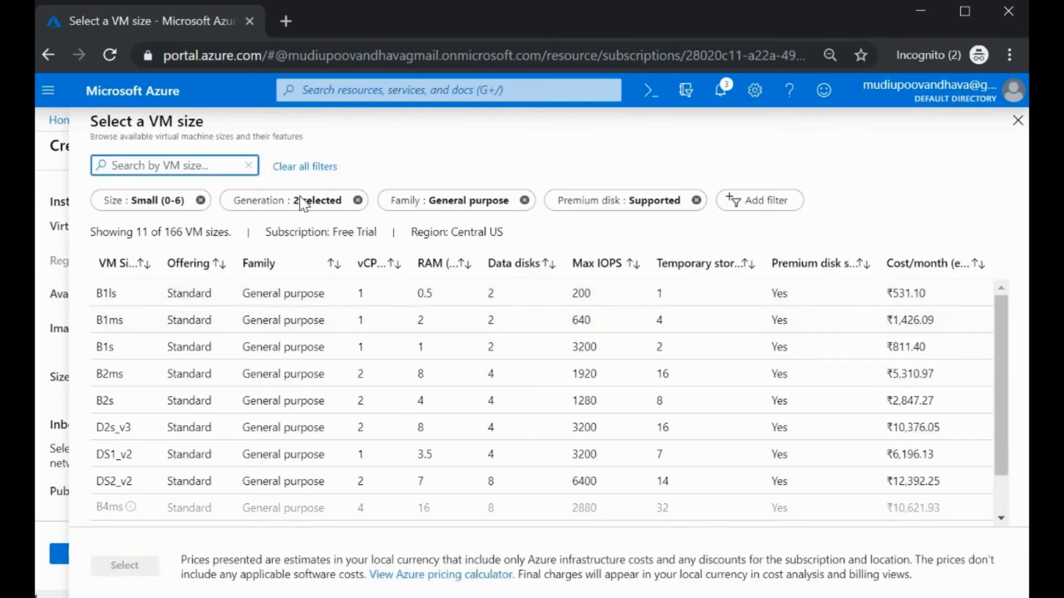
left_click(135, 374)
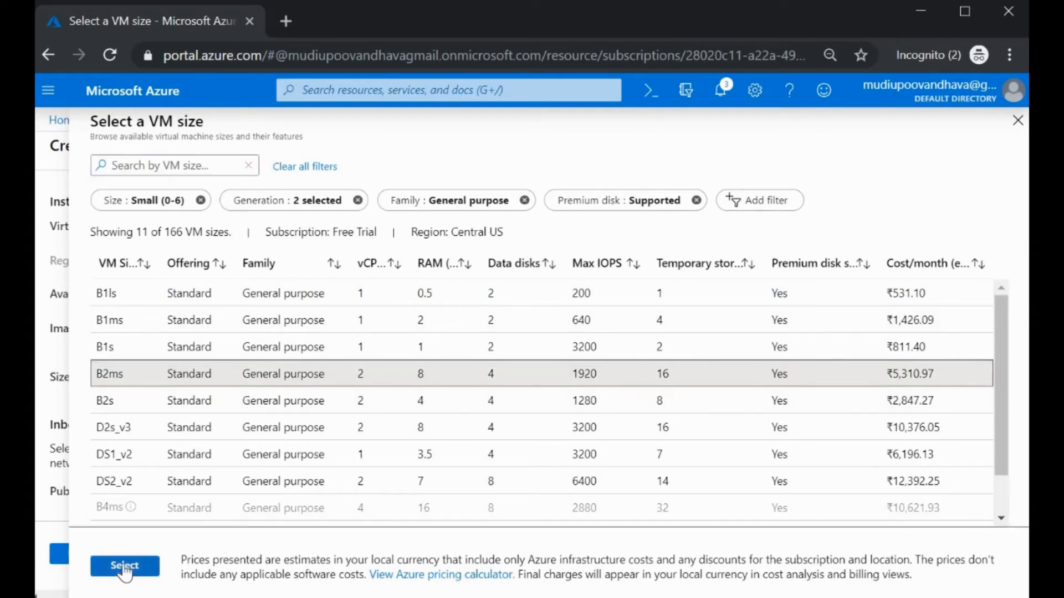
scroll(354, 460, "down", 3)
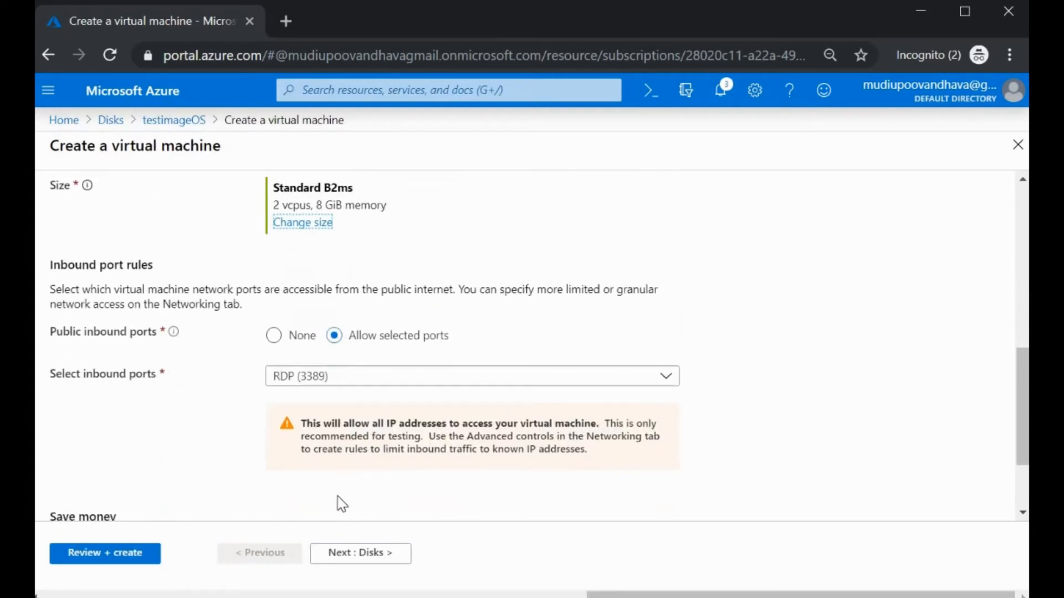
scroll(336, 496, "up", 5)
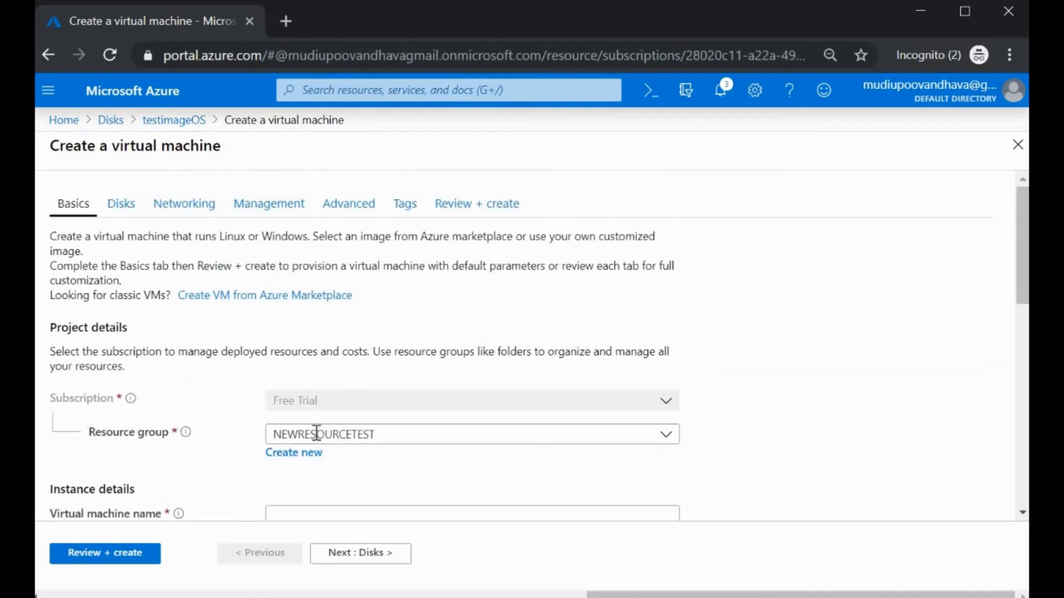
scroll(246, 344, "down", 2)
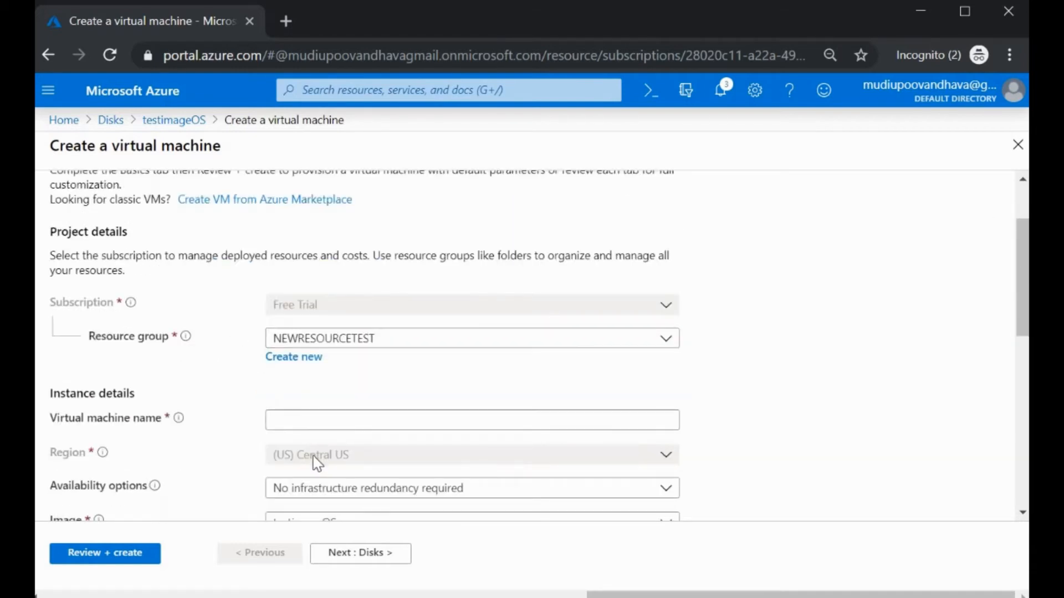
Step: Enter test2 as the virtual machine name
left_click(314, 420)
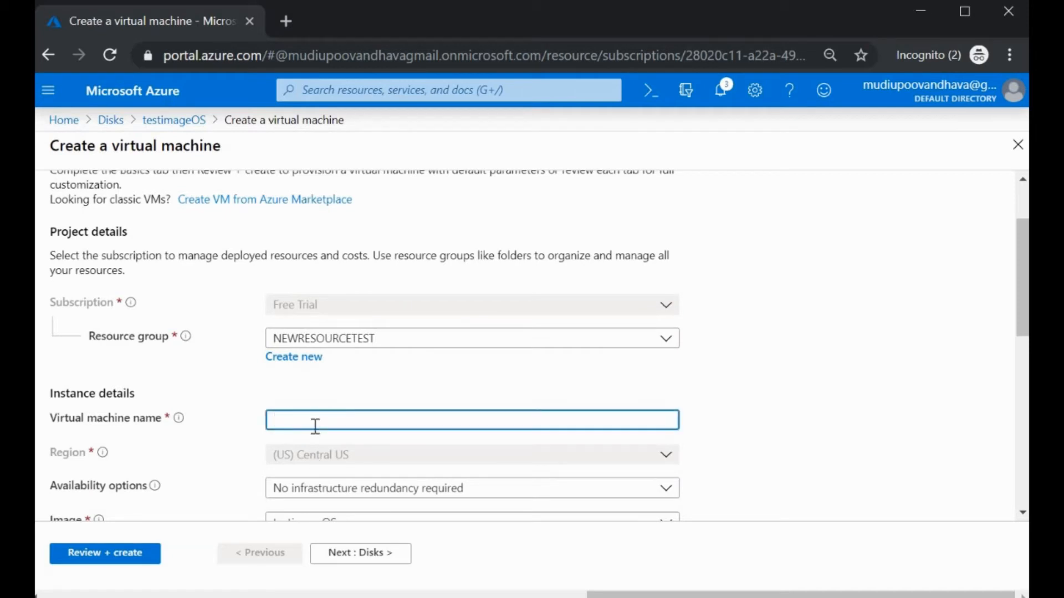
scroll(313, 436, "up", 3)
scroll(209, 230, "down", 10)
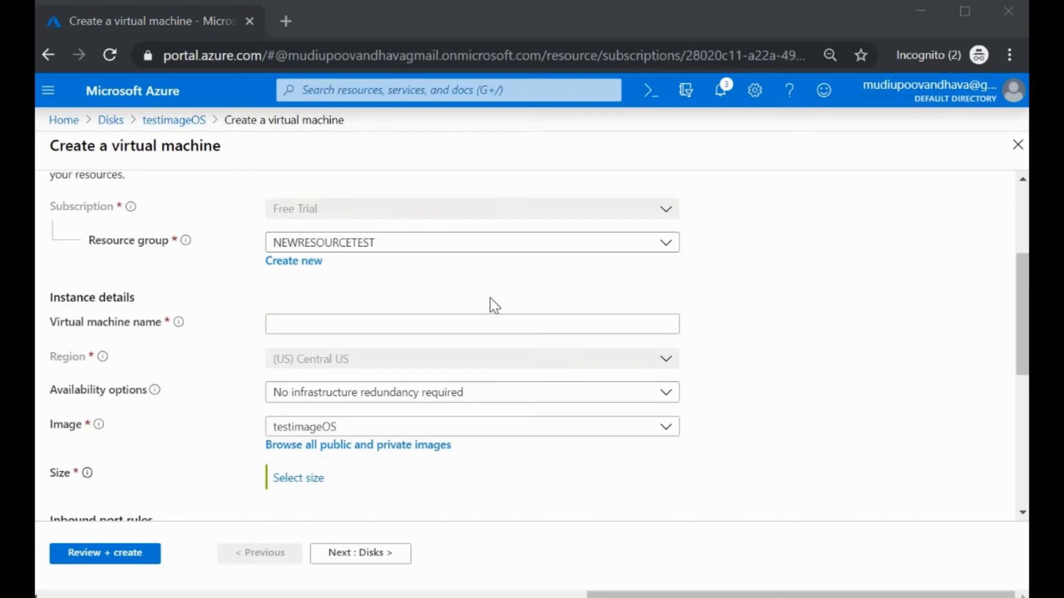
scroll(305, 304, "up", 2)
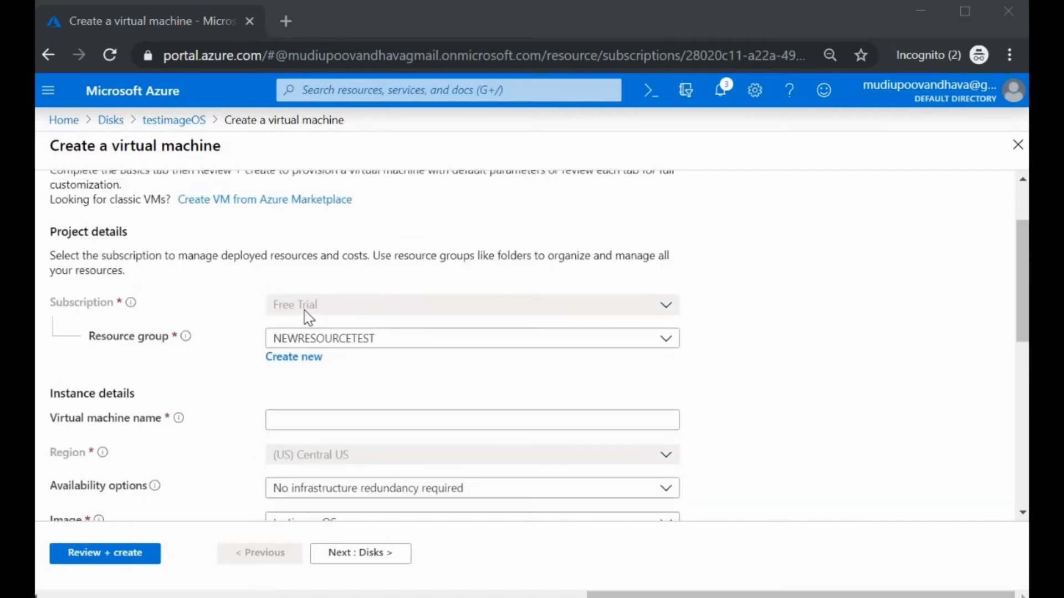
scroll(332, 288, "down", 3)
scroll(361, 316, "up", 3)
scroll(299, 241, "down", 3)
left_click(294, 232)
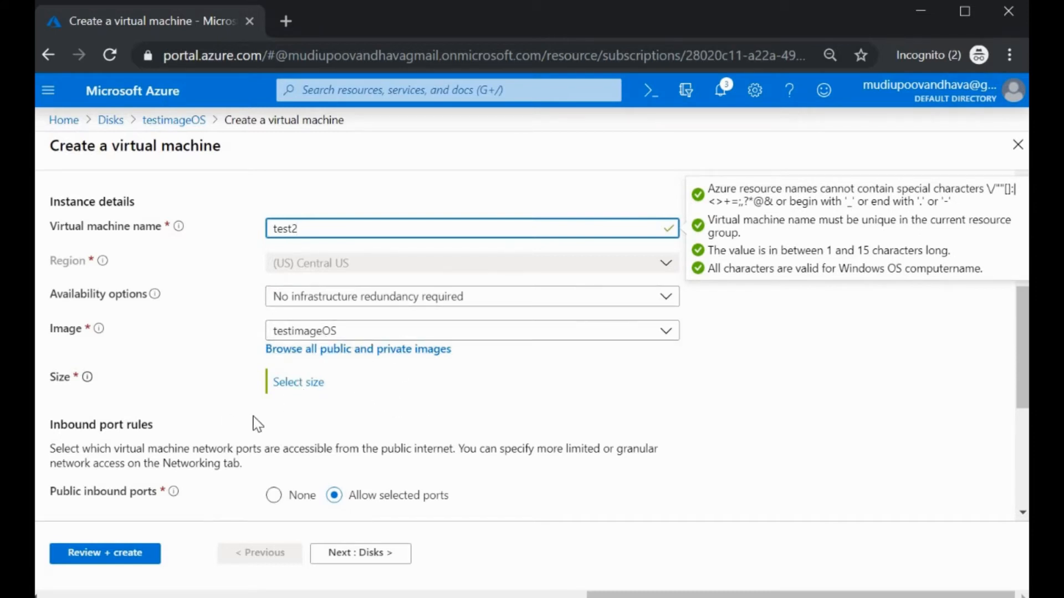
Step: Confirm Standard B2ms as the VM size and continue to the Disks step
left_click(295, 385)
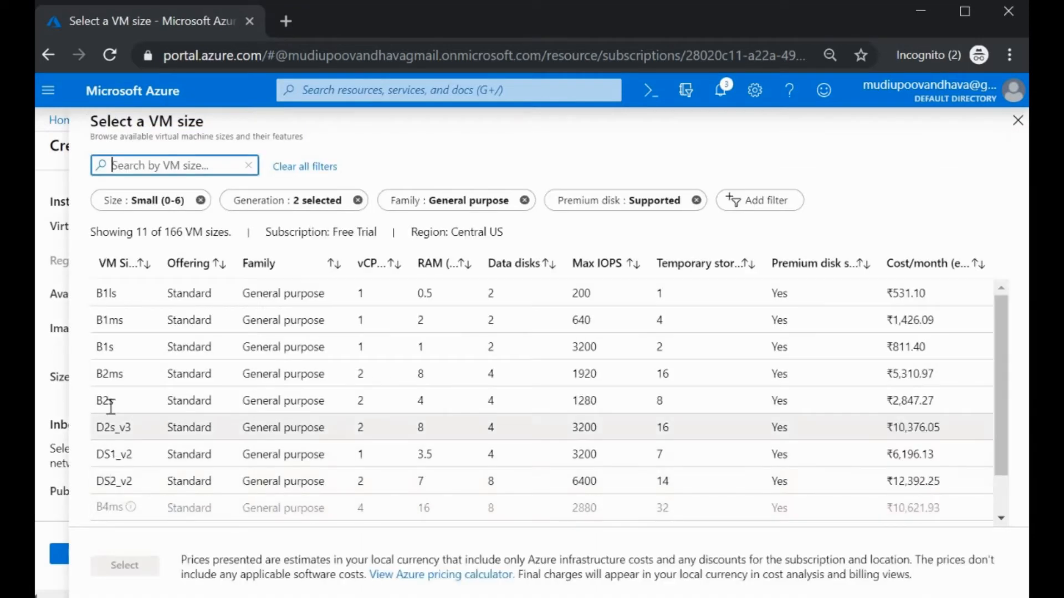
left_click(116, 374)
left_click(125, 565)
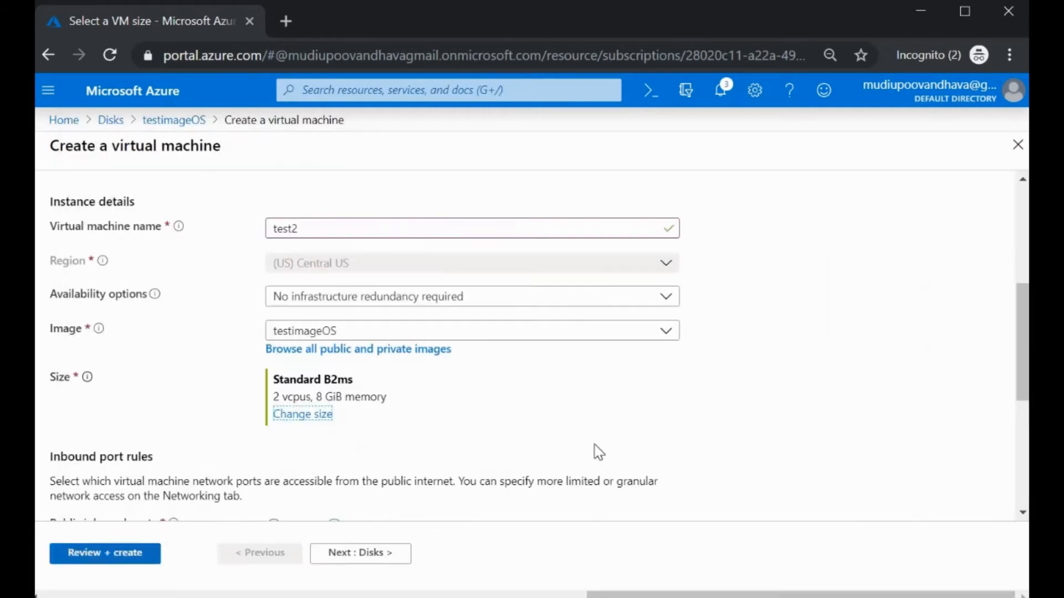
scroll(546, 399, "down", 3)
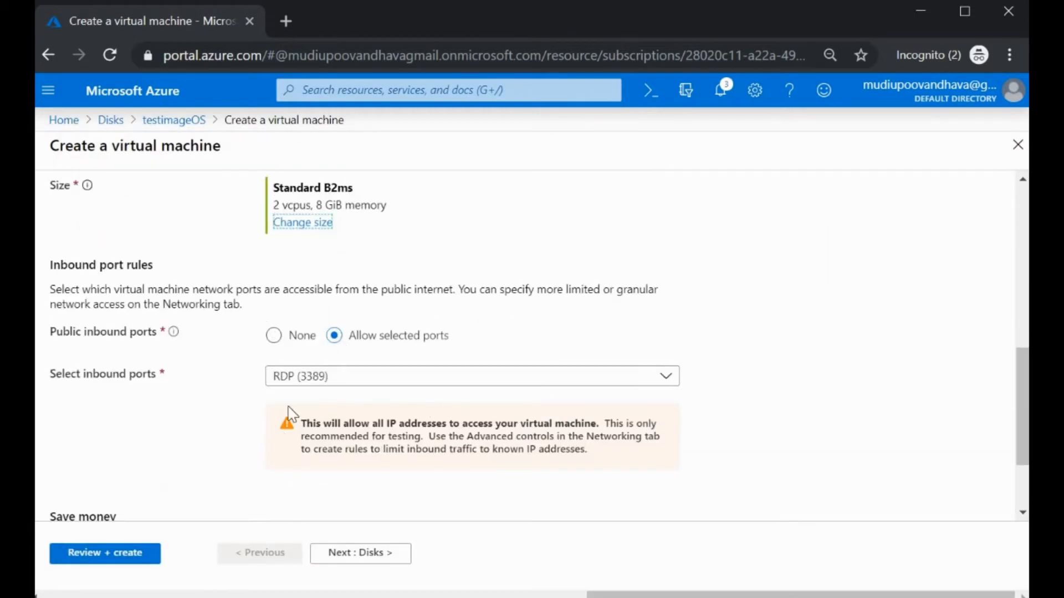
scroll(468, 422, "down", 2)
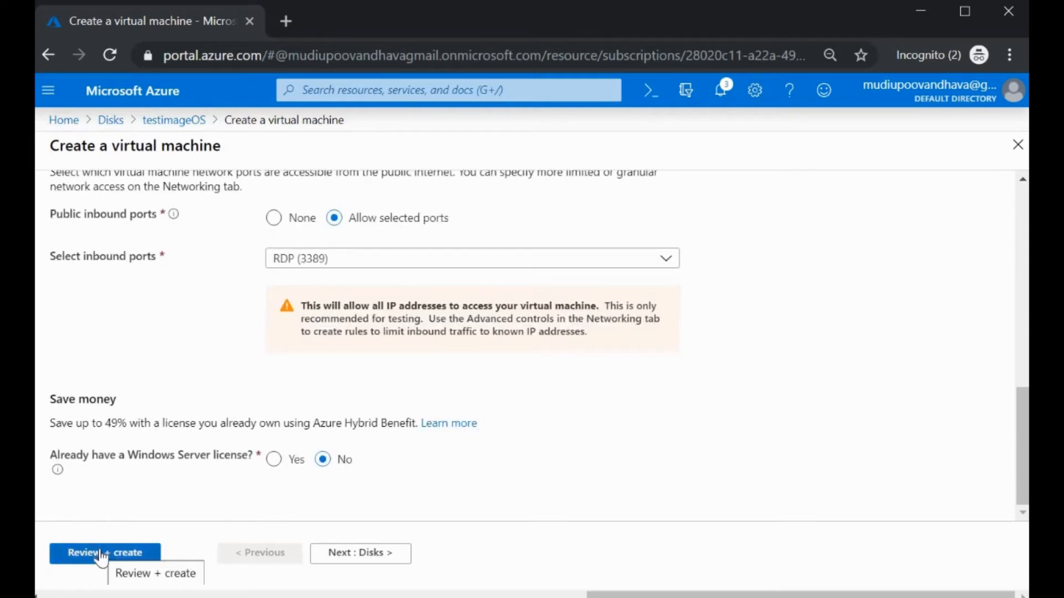
left_click(350, 552)
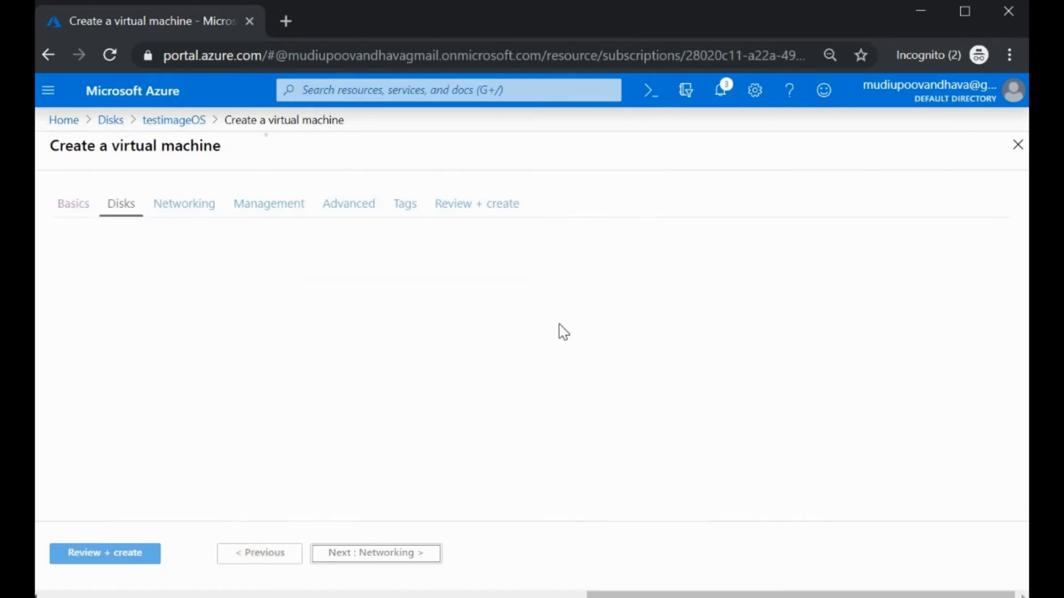
Step: Advance through Networking, Management, Advanced and Tags to the Review + create page
scroll(409, 366, "down", 2)
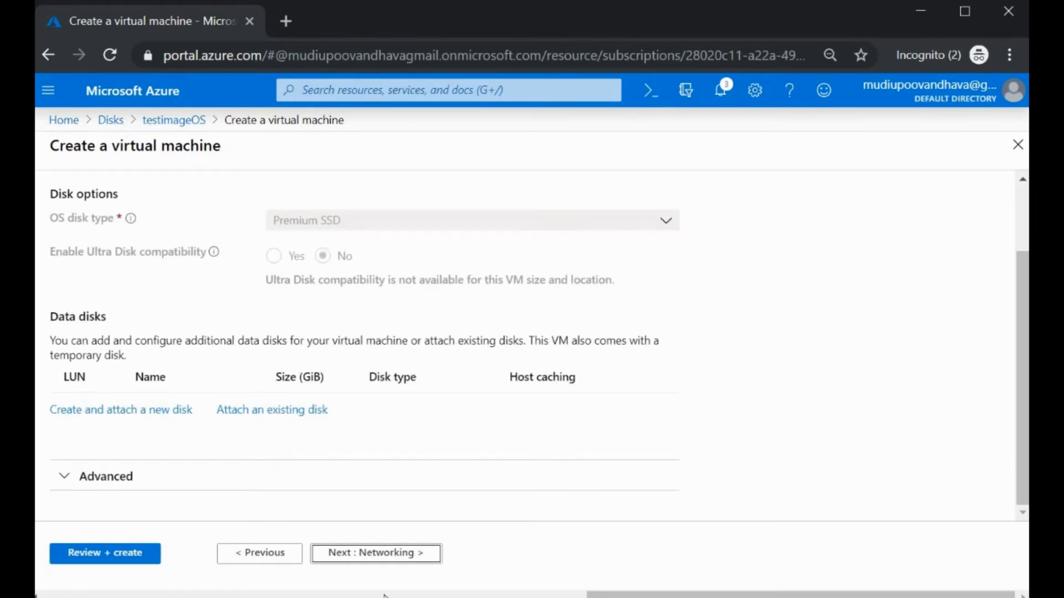
left_click(375, 555)
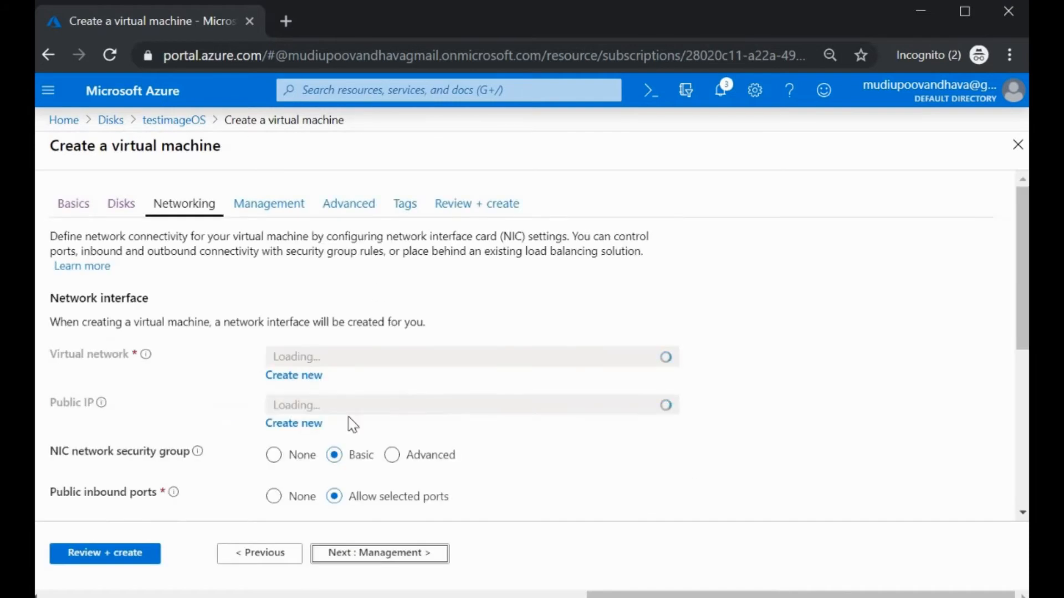
scroll(348, 417, "down", 2)
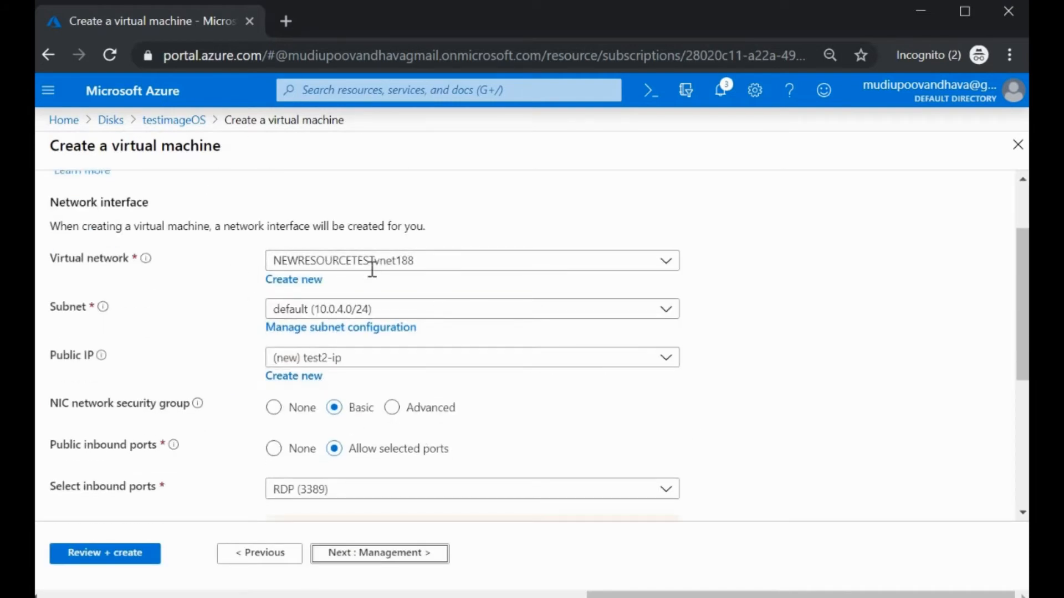
scroll(363, 449, "down", 4)
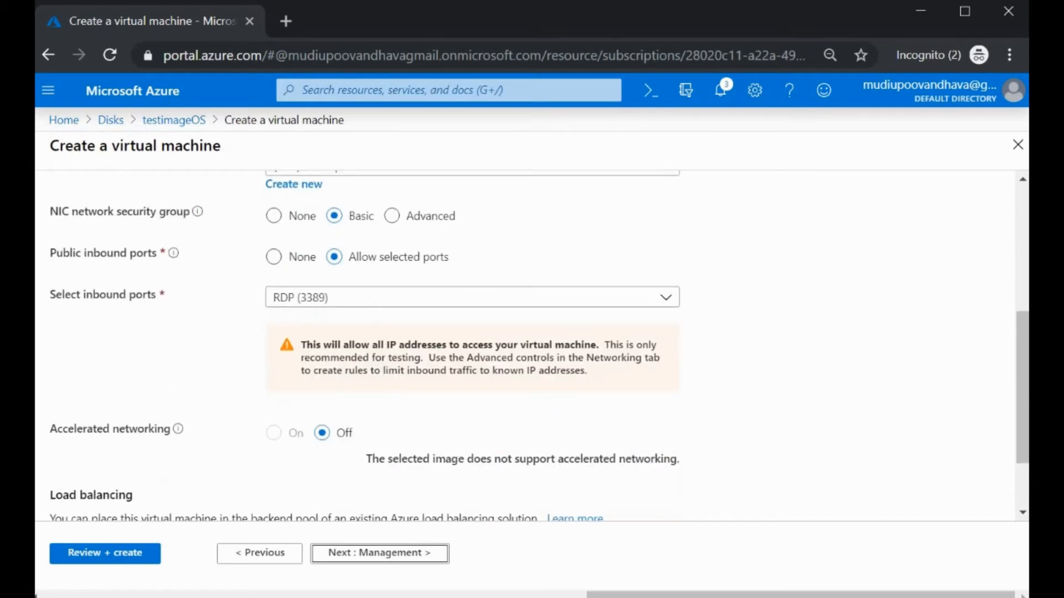
left_click(373, 556)
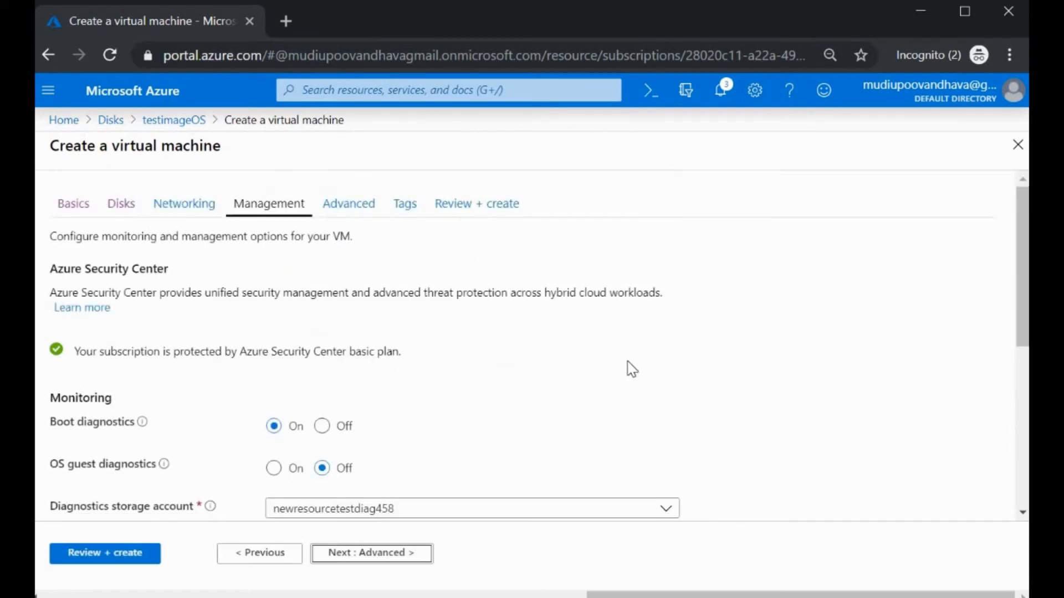
scroll(504, 494, "down", 5)
left_click(361, 560)
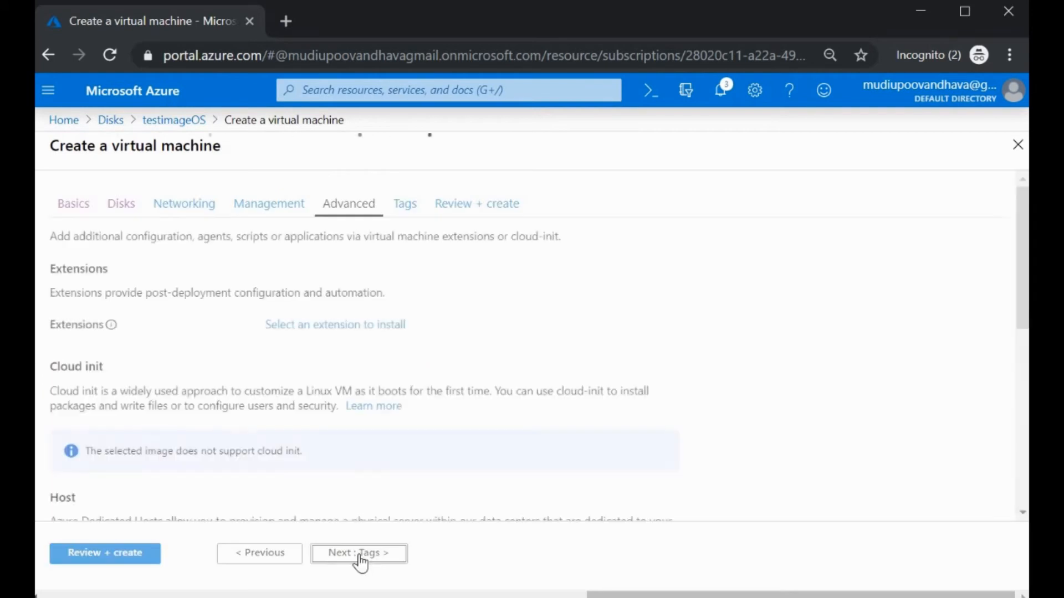
left_click(360, 560)
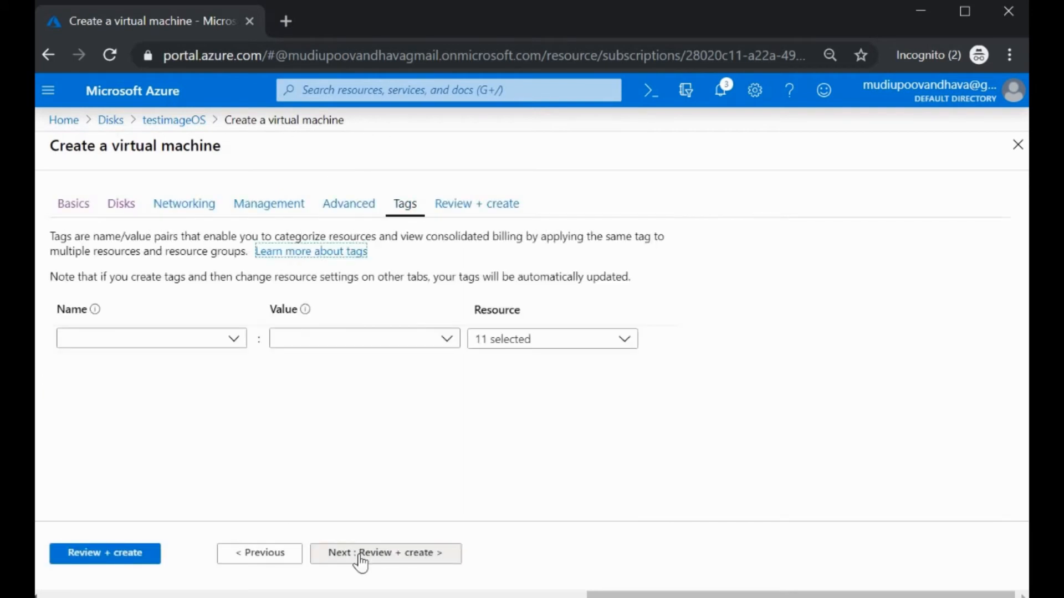
left_click(361, 560)
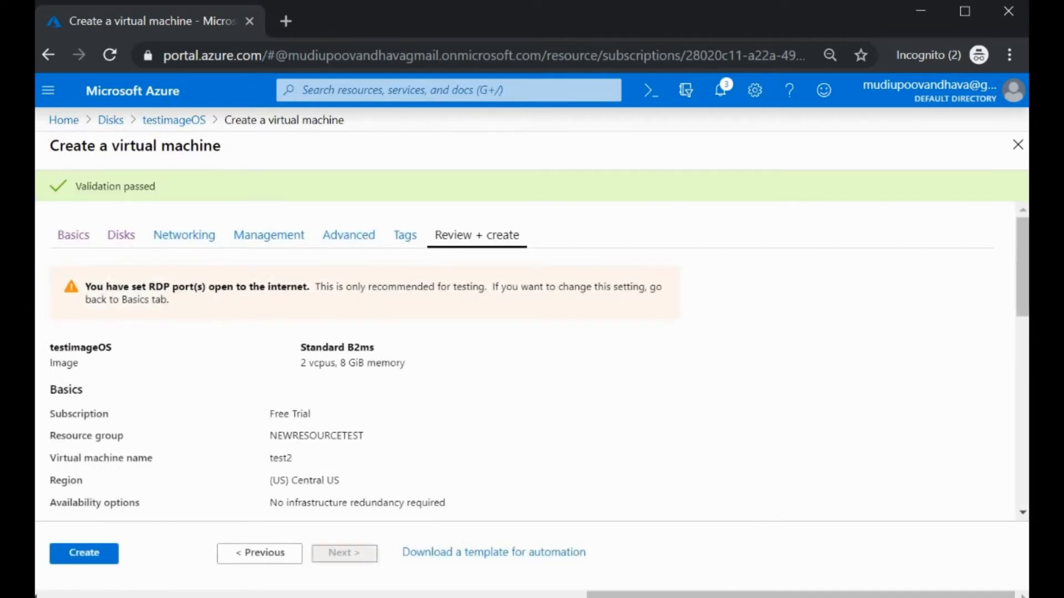
Step: Deploy test2, then return home and open the Virtual machines list
left_click(83, 558)
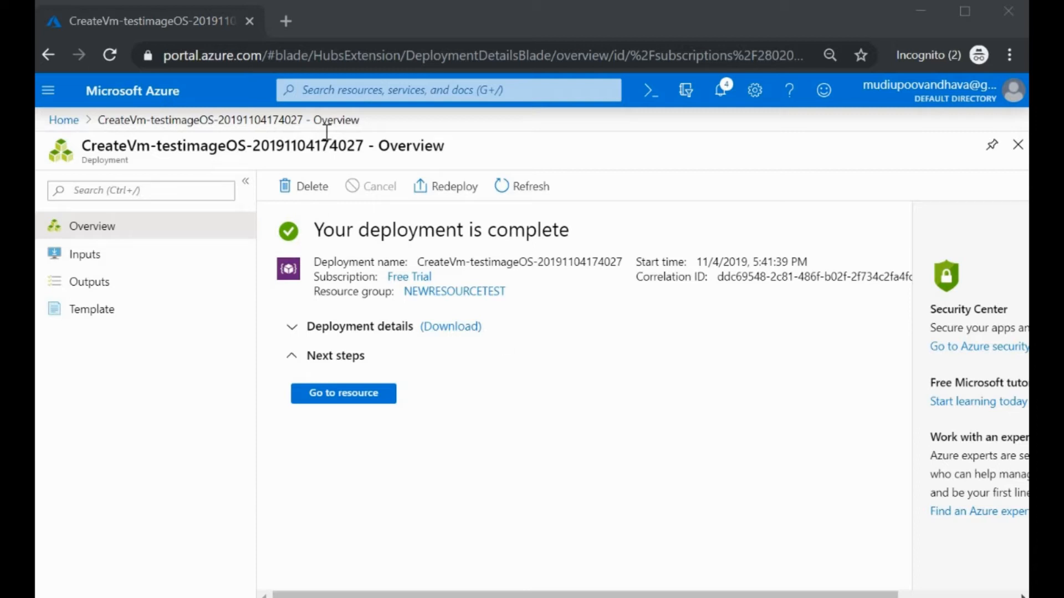
left_click(64, 123)
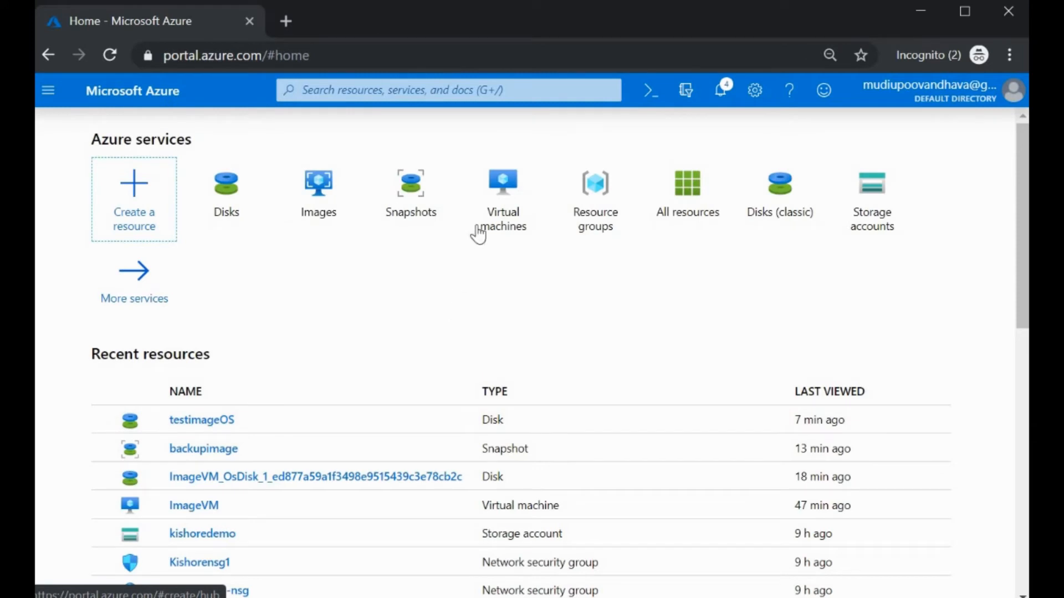
left_click(512, 224)
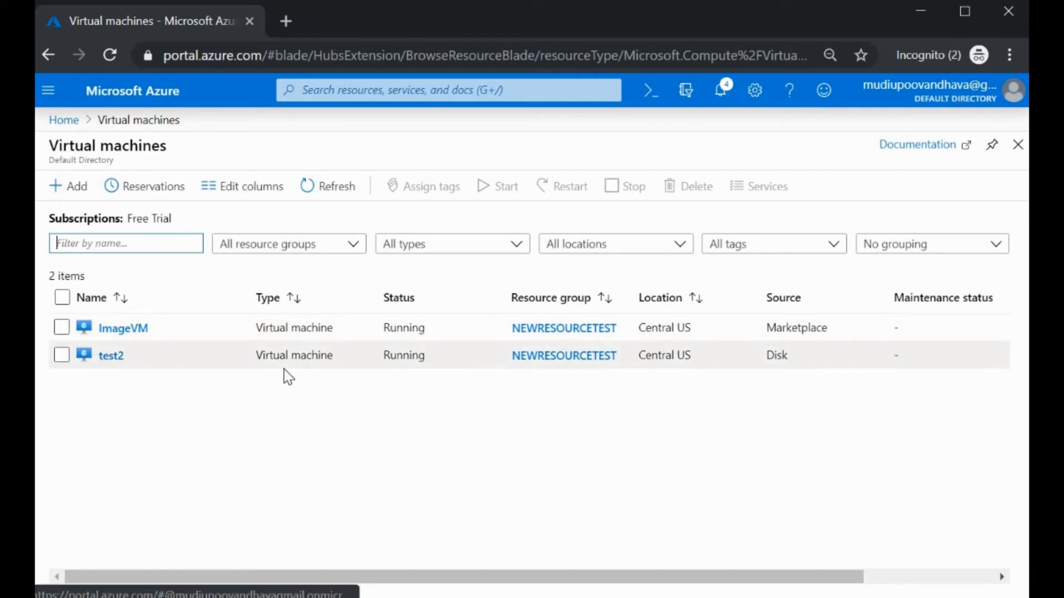
Step: Download test2's RDP file from its Connect options and open test2.rdp
left_click(113, 357)
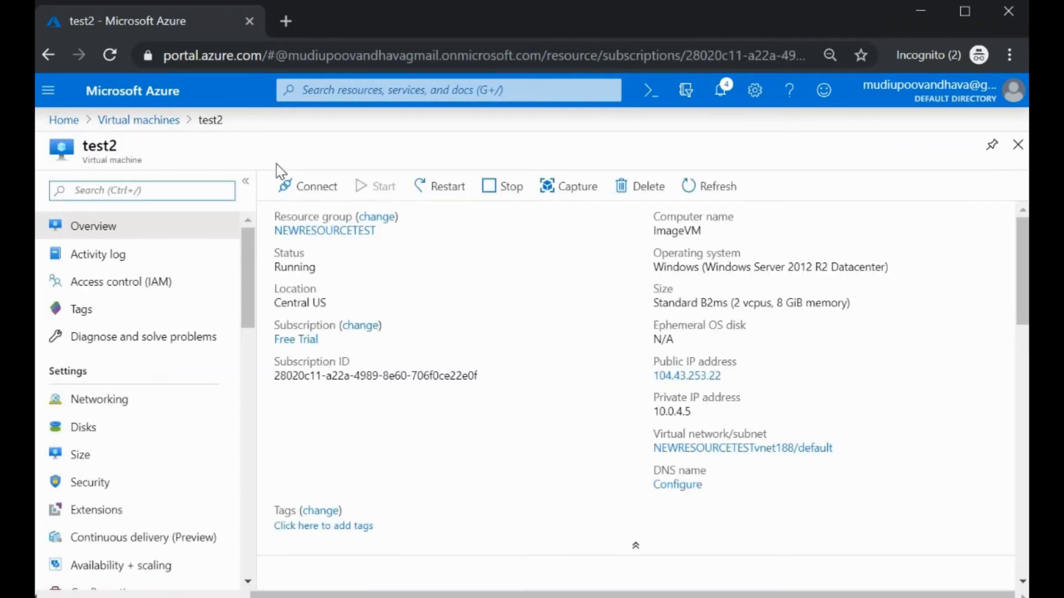
left_click(311, 188)
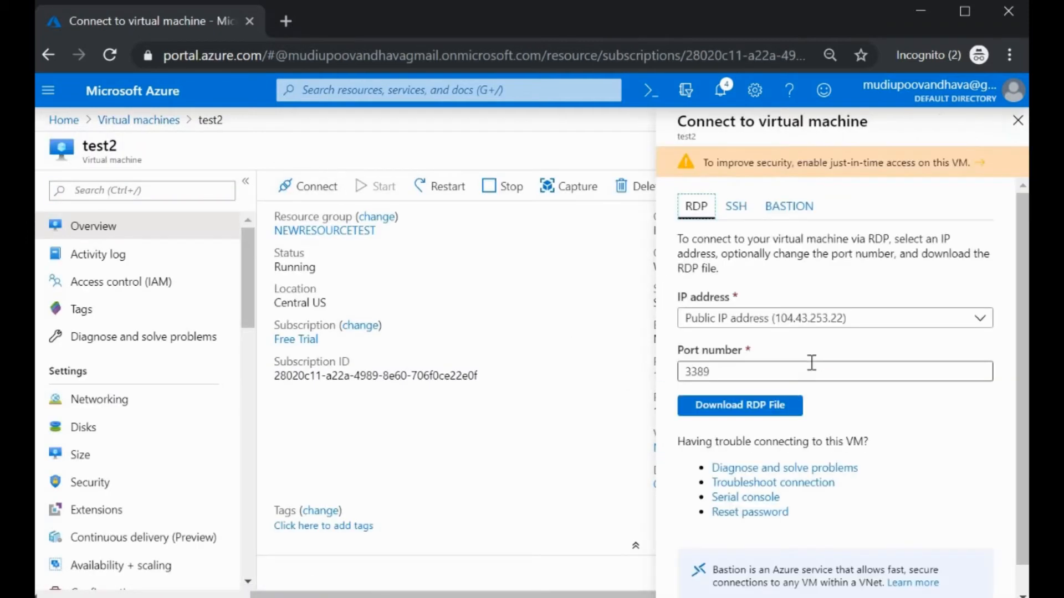
left_click(764, 402)
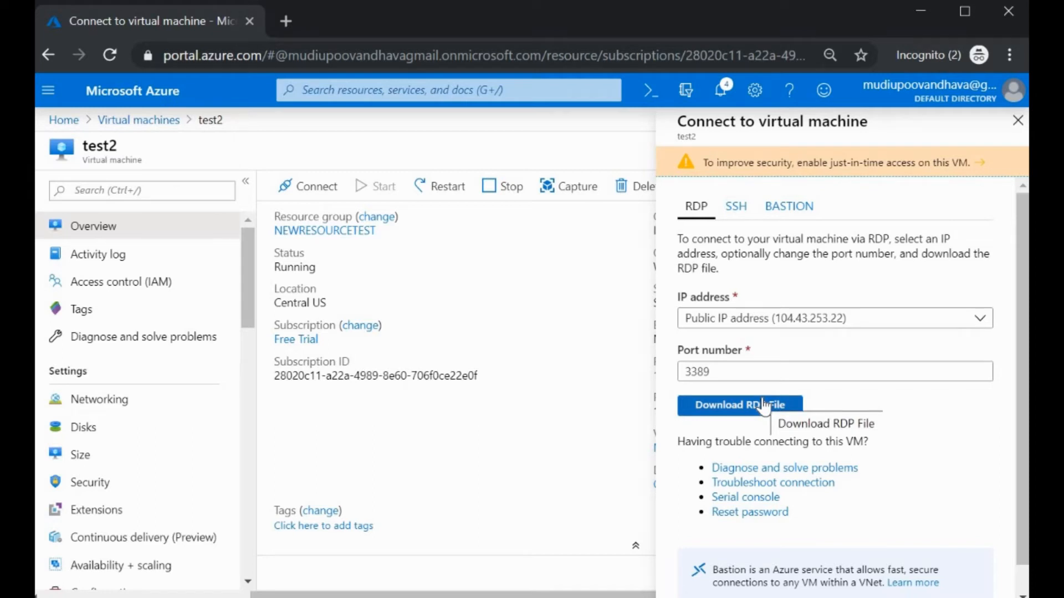
left_click(763, 405)
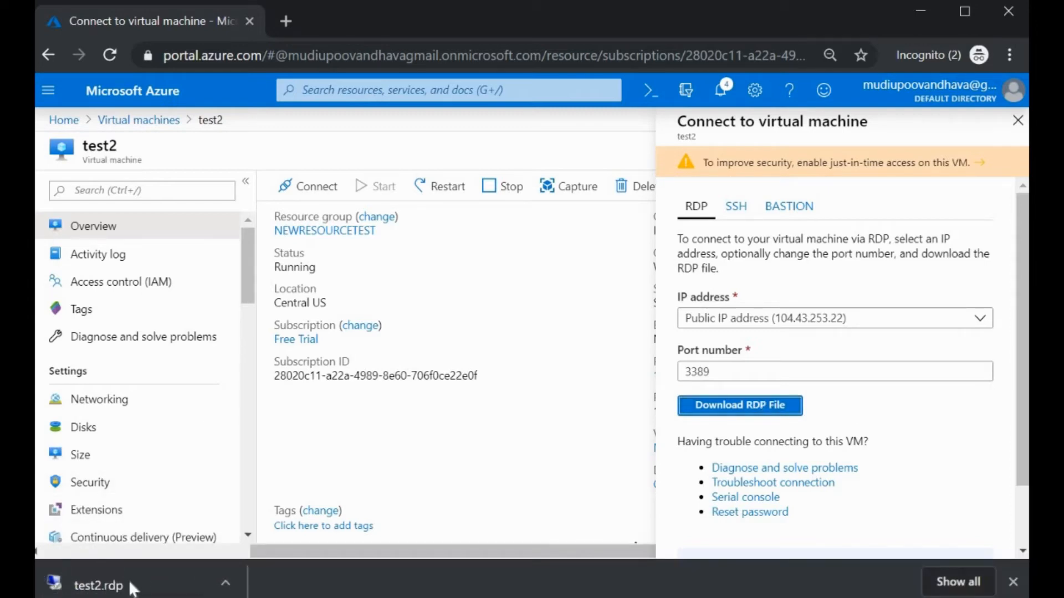
left_click(131, 588)
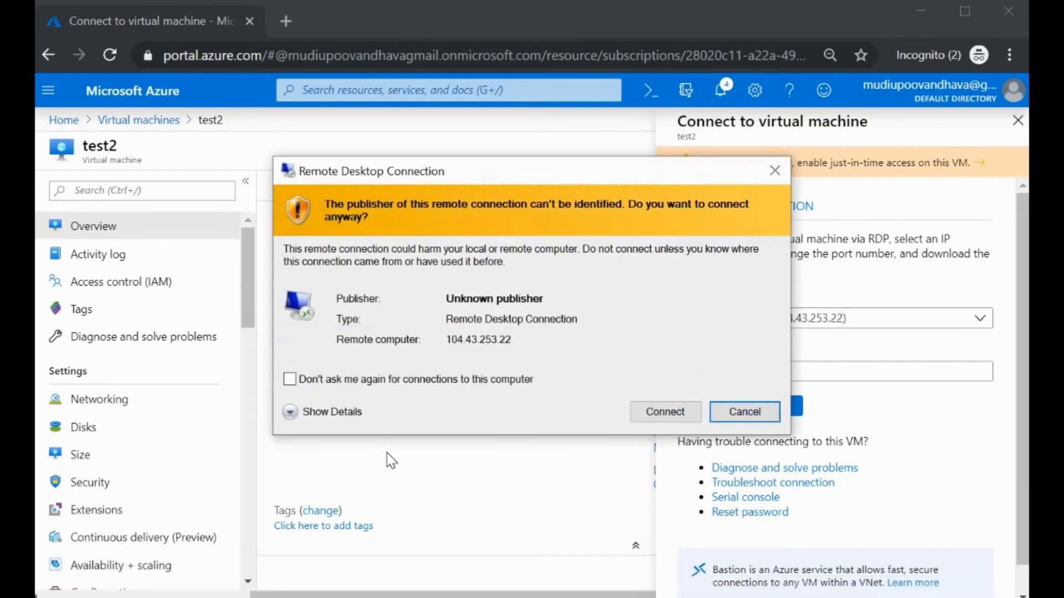
Step: Connect to 104.43.253.22 with the admin user name and password, accepting both warnings
left_click(664, 417)
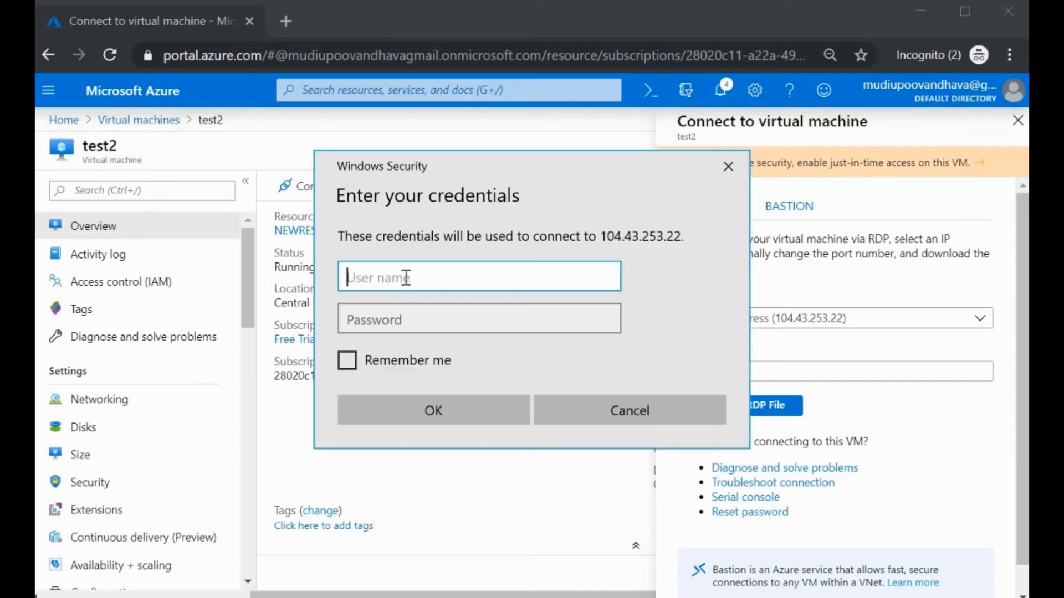
type("osadmin")
key("Tab")
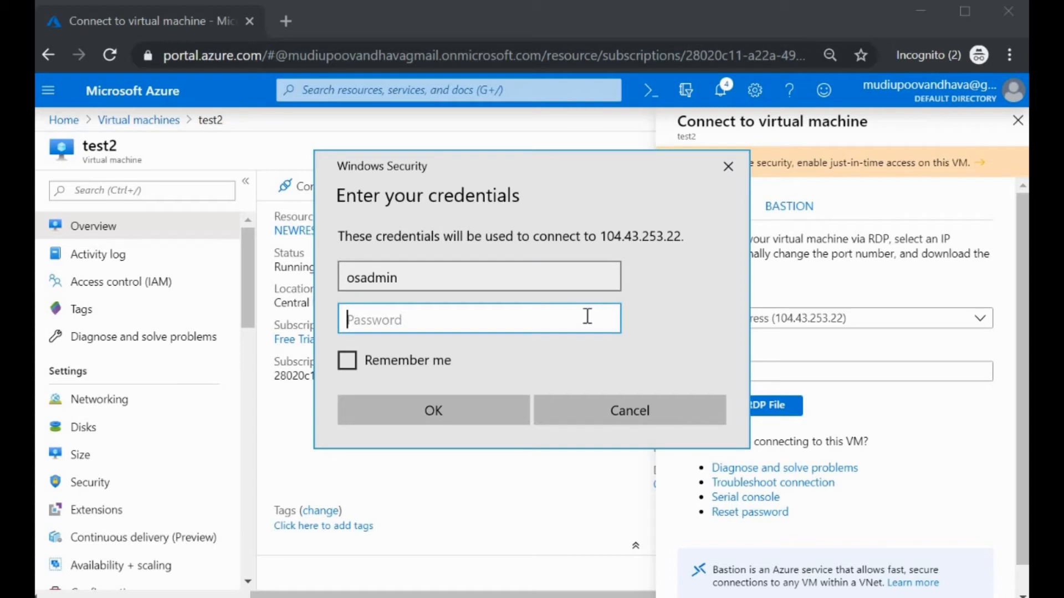
type("••••••••")
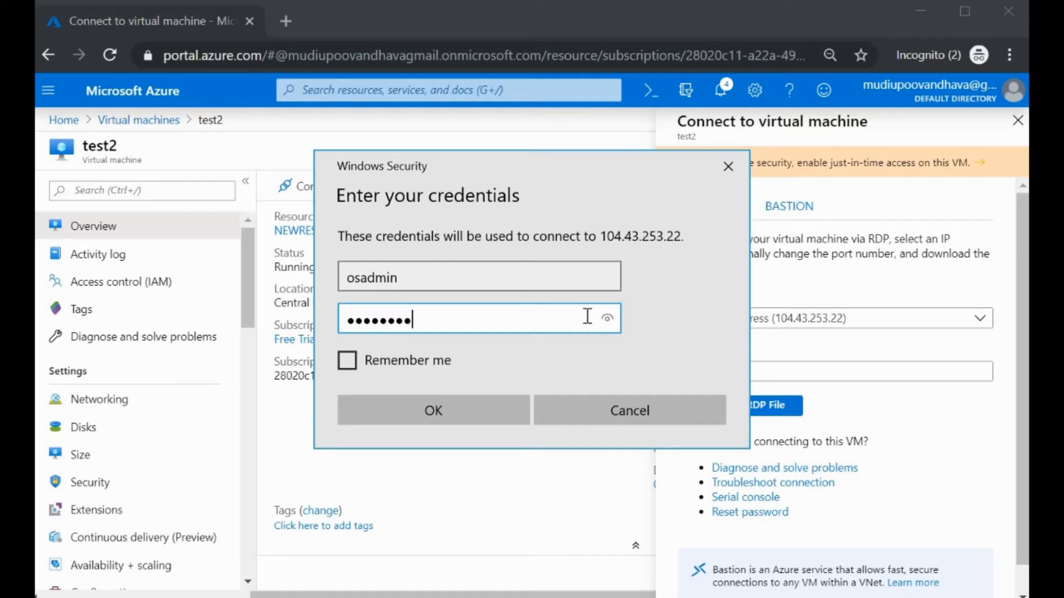
type("••••")
left_click(450, 426)
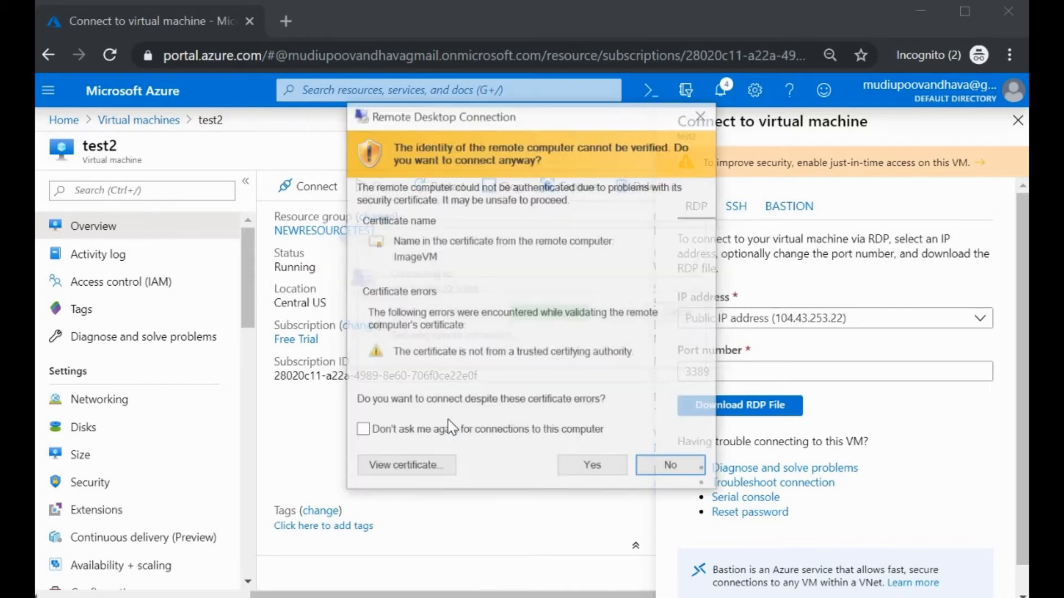
left_click(585, 472)
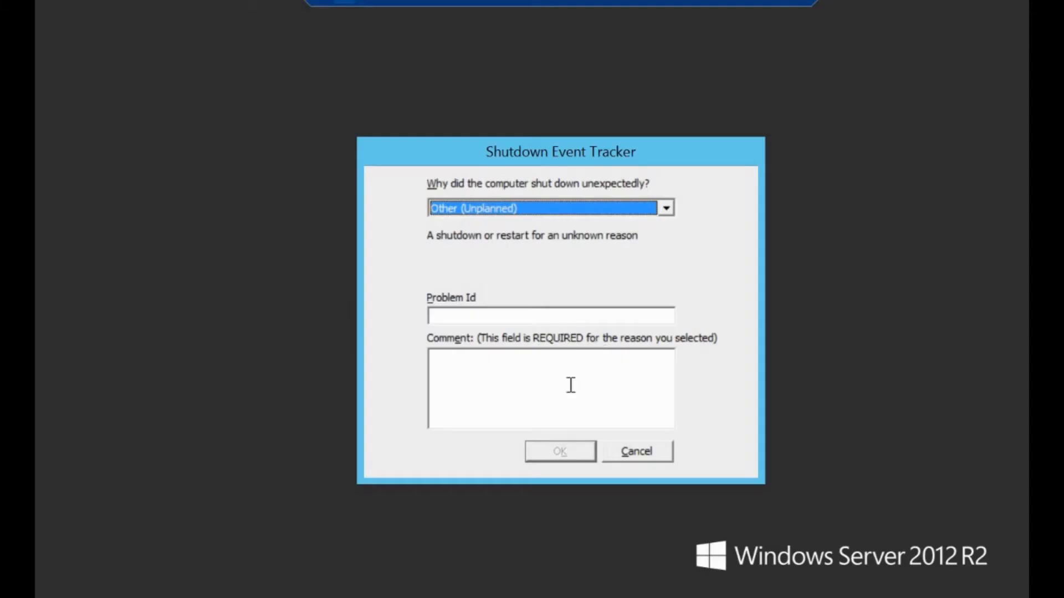
Step: Cancel the Shutdown Event Tracker and launch DNS from Server Manager's Tools menu
left_click(643, 454)
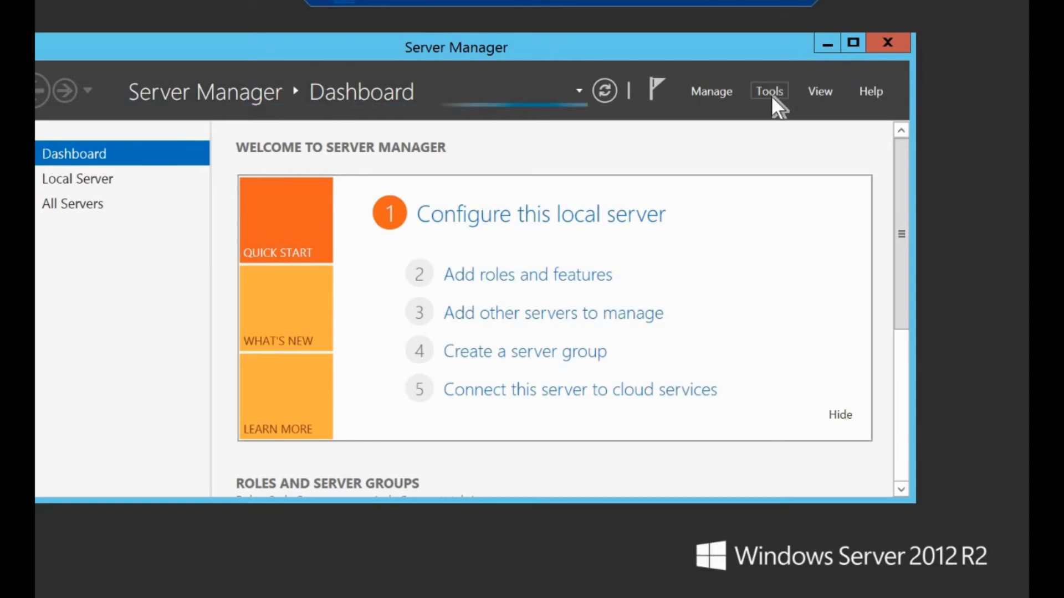
left_click(772, 98)
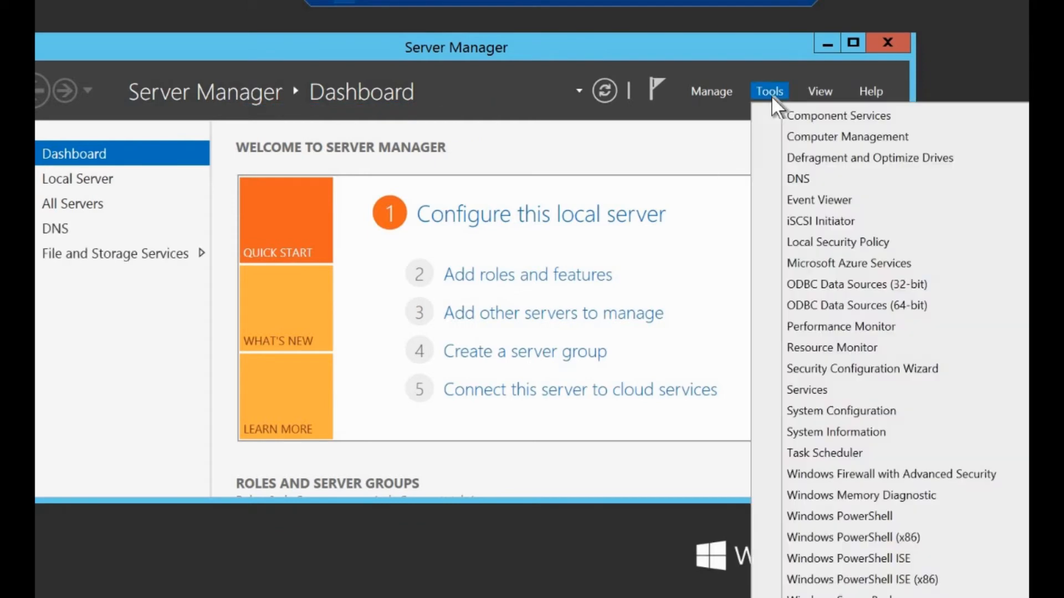
left_click(815, 179)
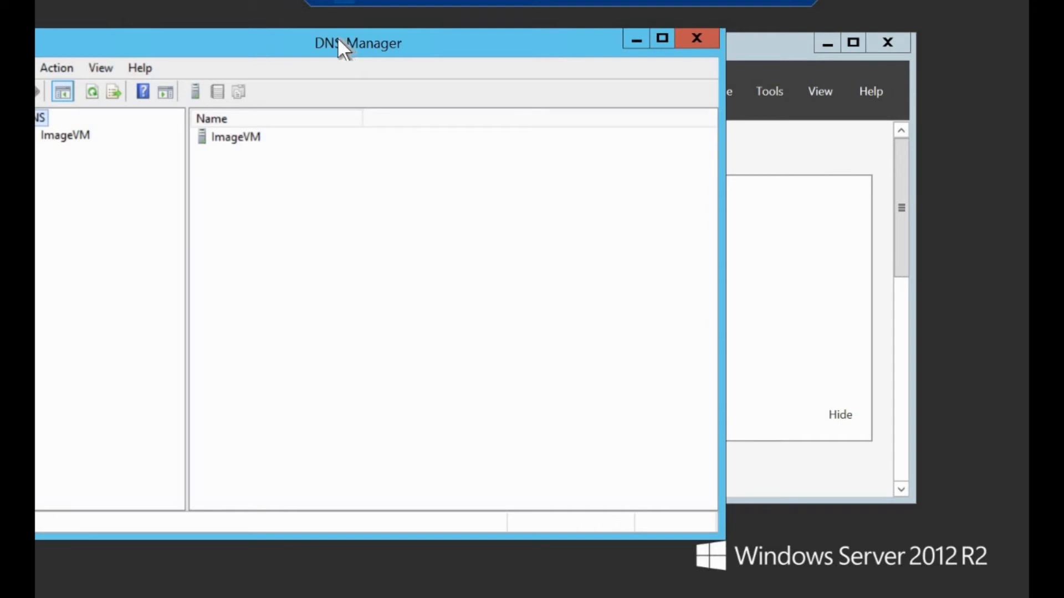
Step: Expand ImageVM in DNS Manager and view its Forward and Reverse Lookup Zones
left_click_drag(338, 40, 505, 52)
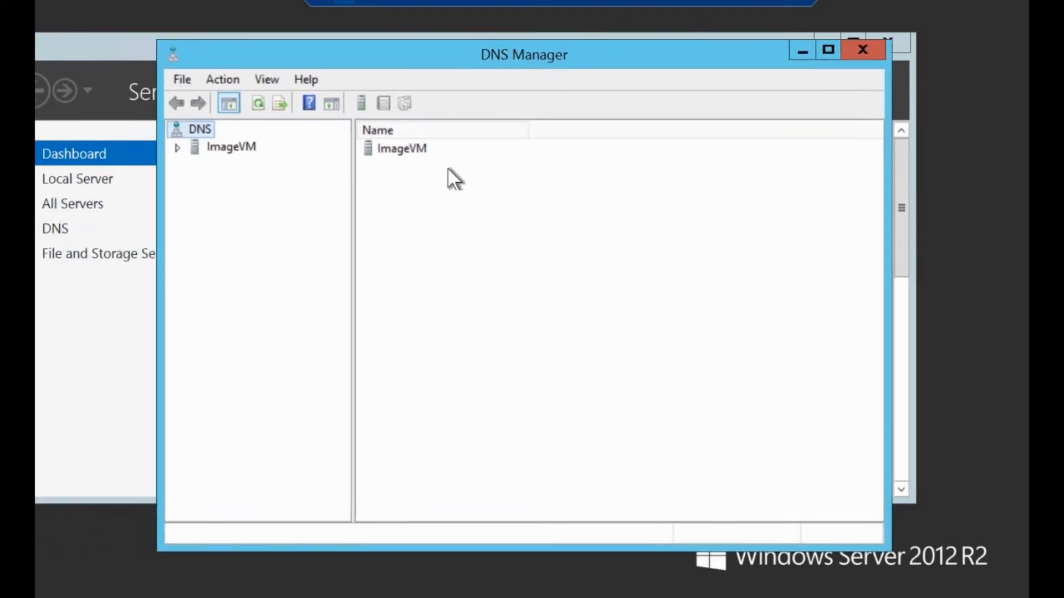
left_click(176, 148)
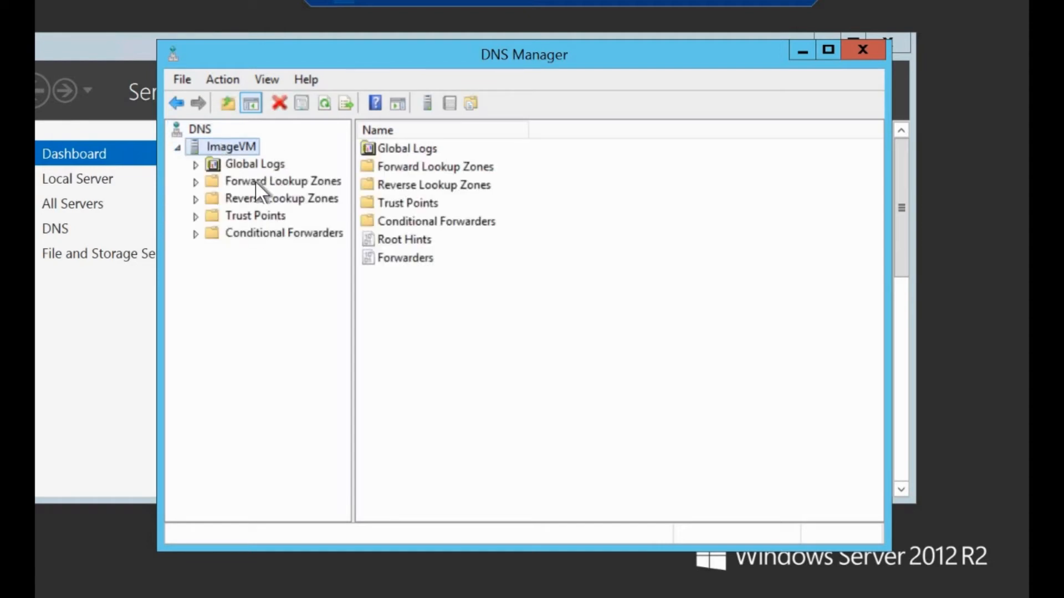
left_click(255, 181)
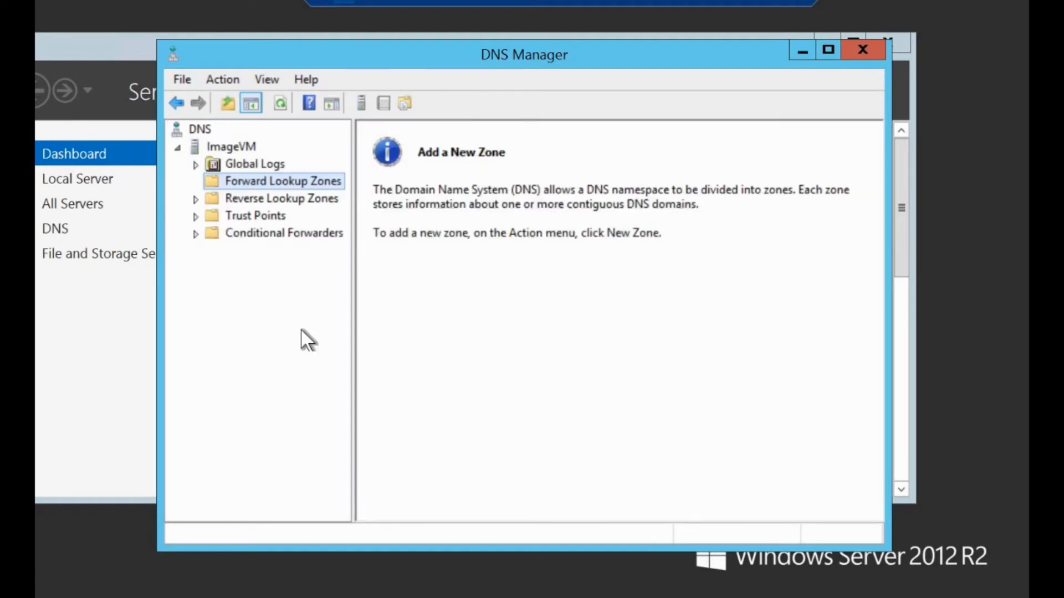
left_click(248, 198)
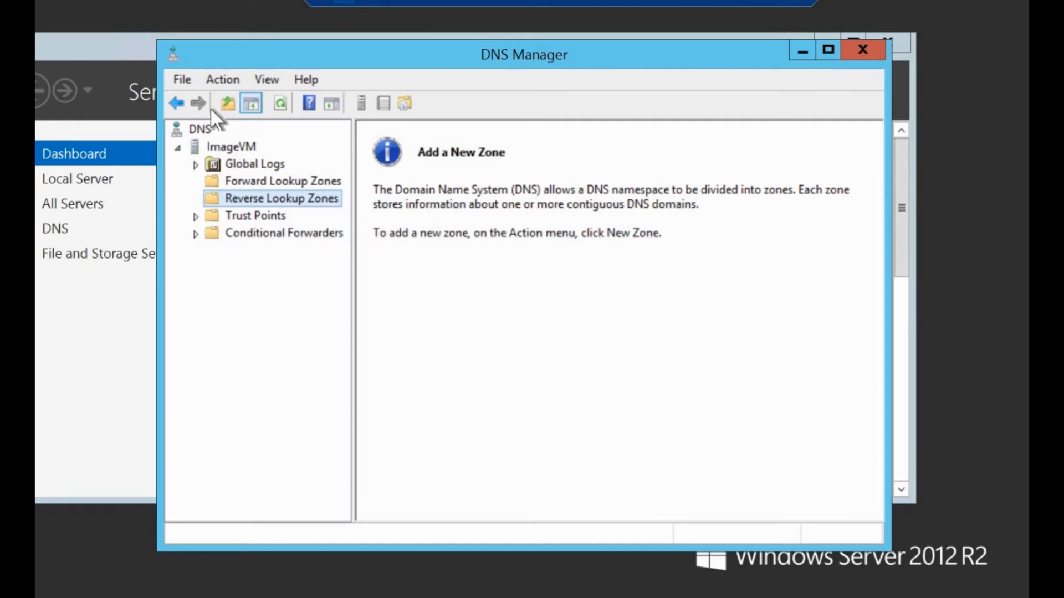
left_click(225, 105)
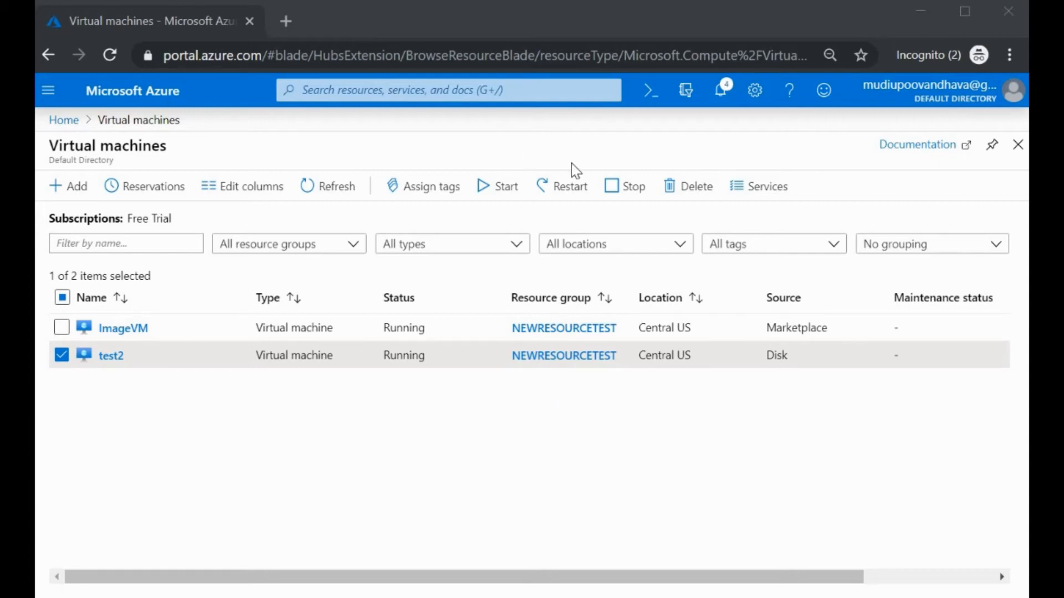
Step: Stop test2, then delete it, confirming with yes
left_click(616, 191)
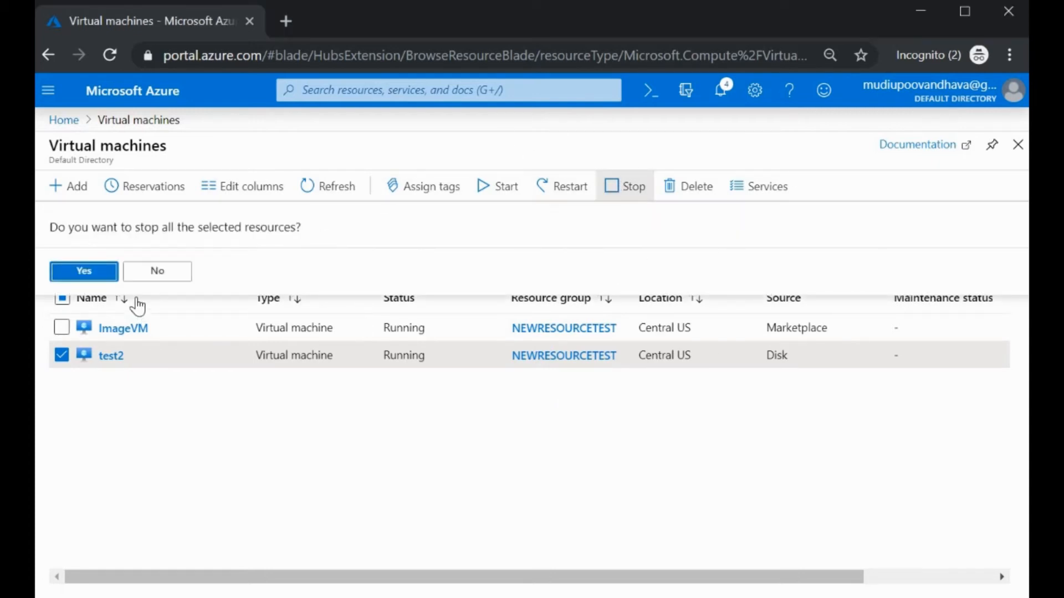
left_click(83, 272)
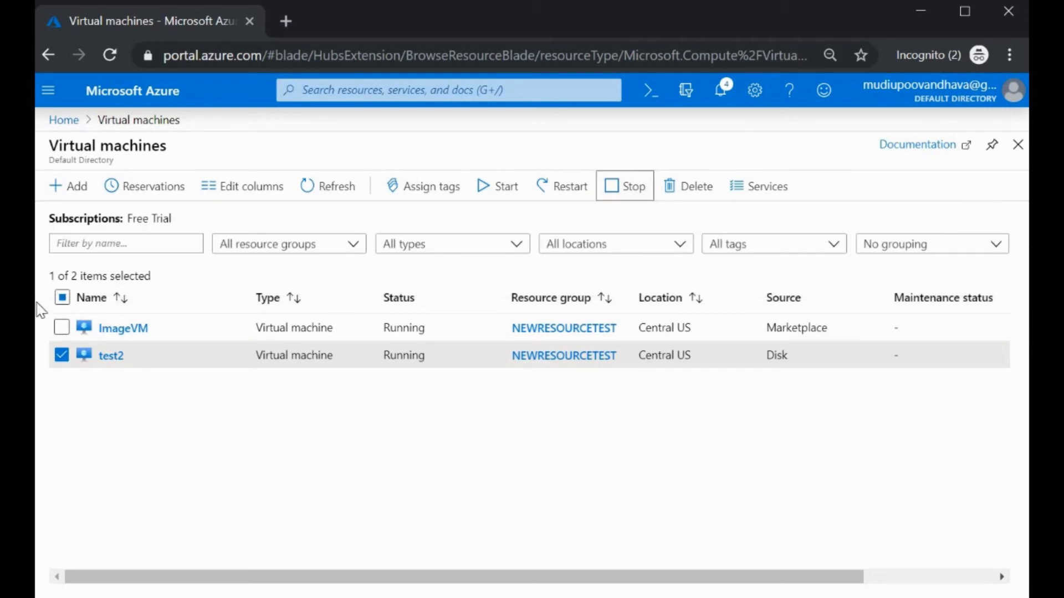
left_click(699, 198)
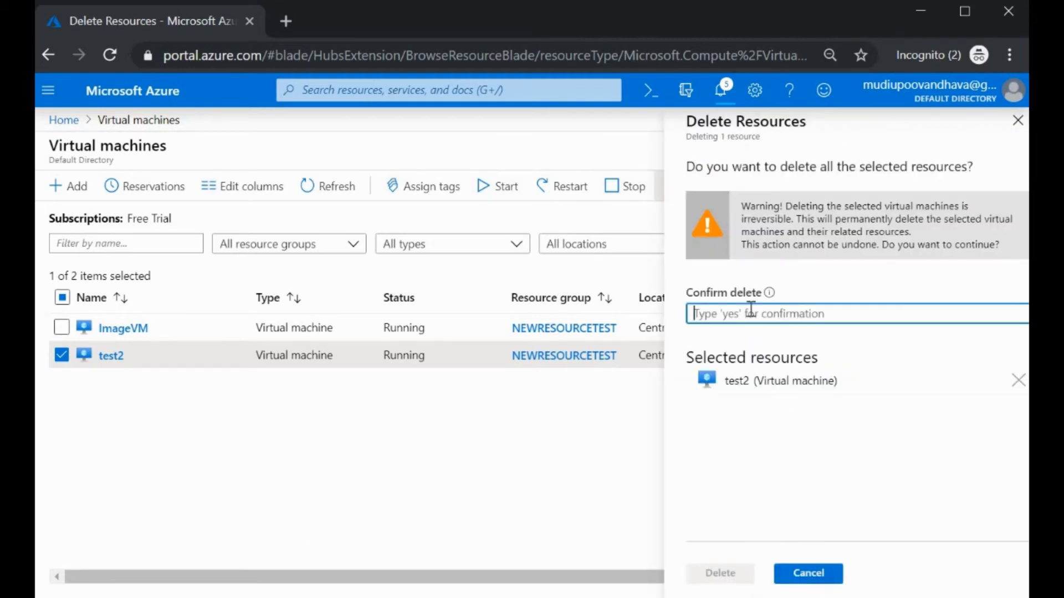
type("yes")
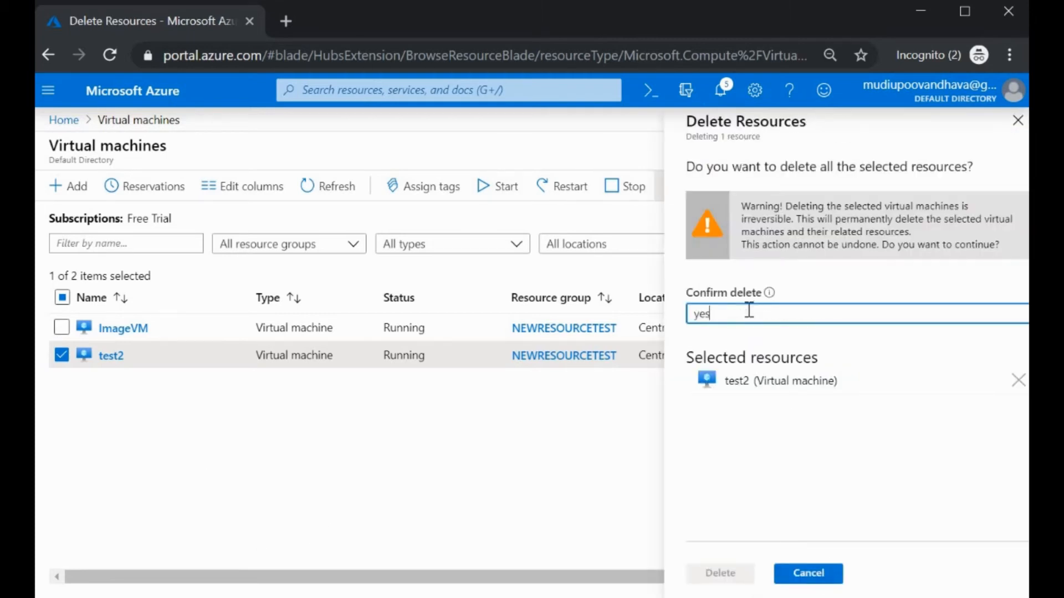
left_click(723, 573)
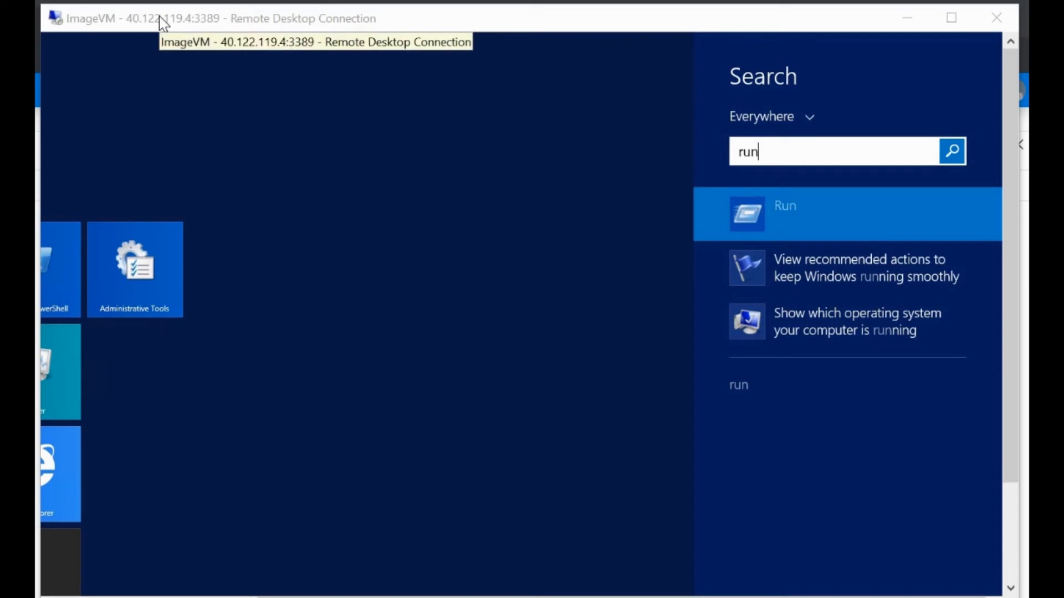
Step: Launch the System Preparation Tool from the Sysprep folder using the Run prompt
left_click(833, 215)
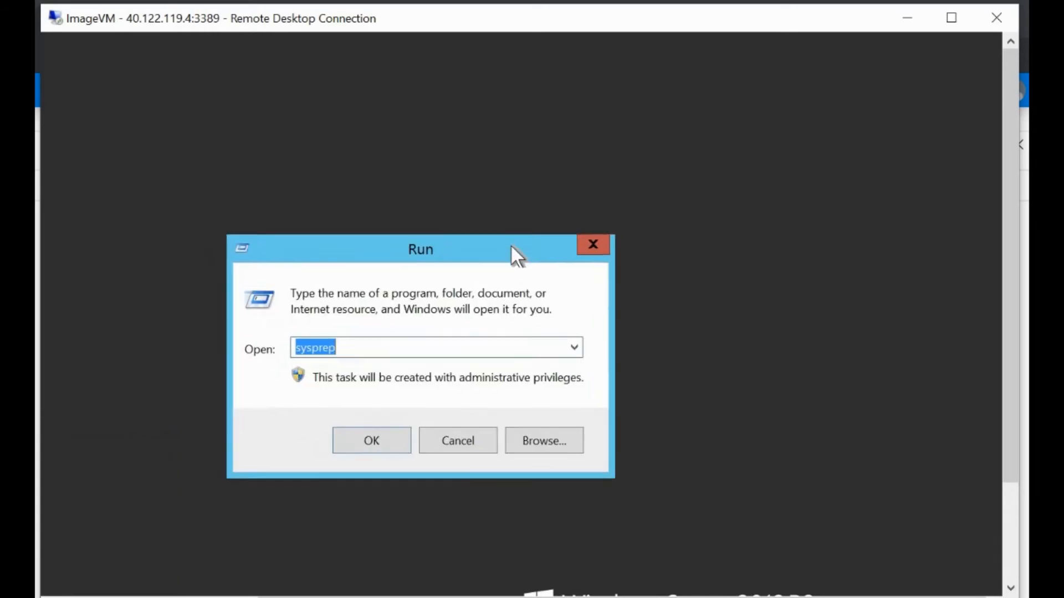
left_click(397, 349)
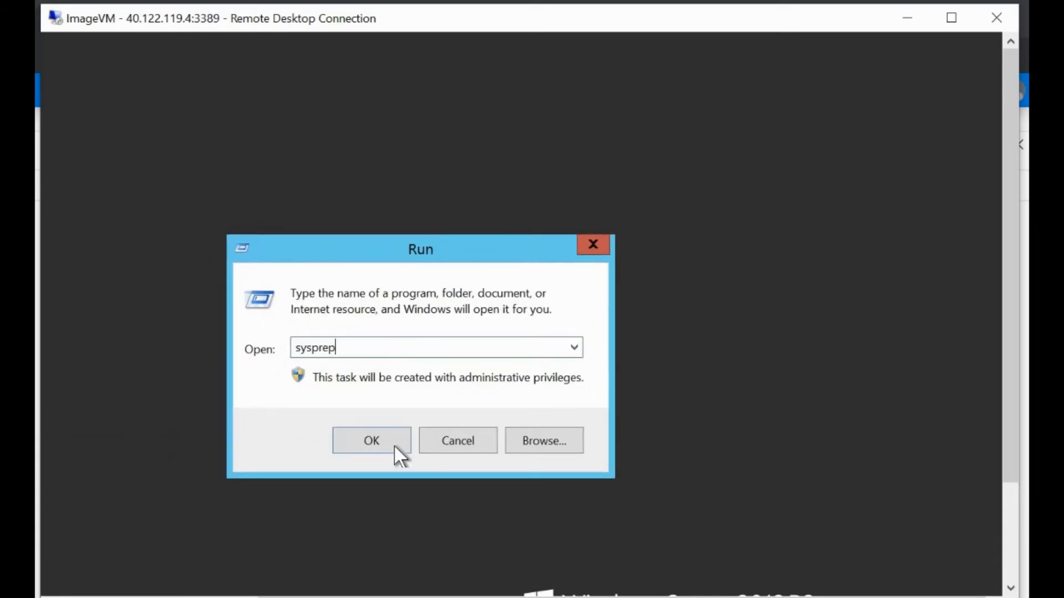
left_click(380, 440)
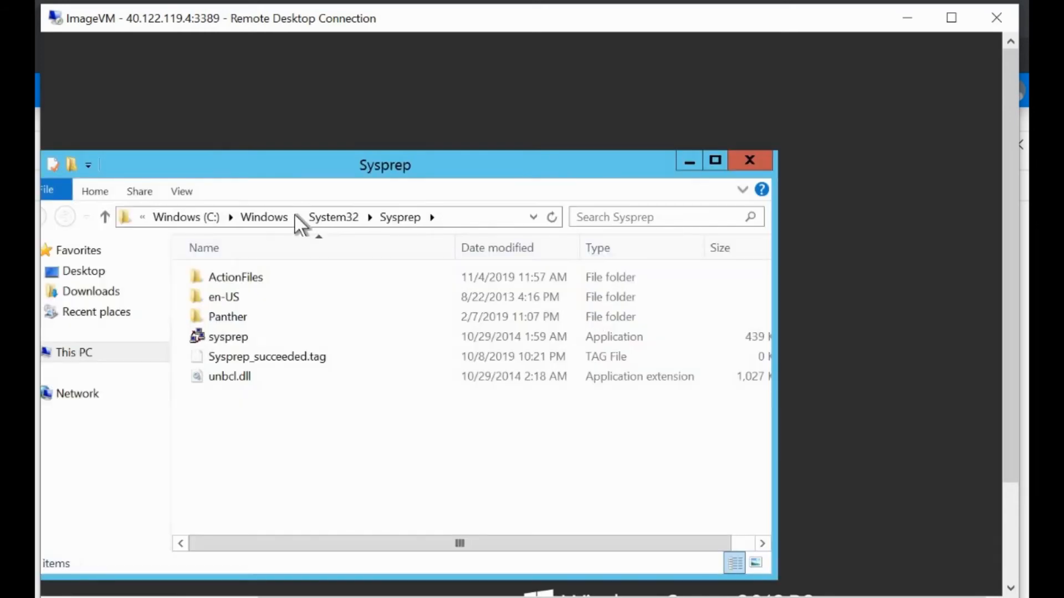
left_click_drag(298, 168, 430, 127)
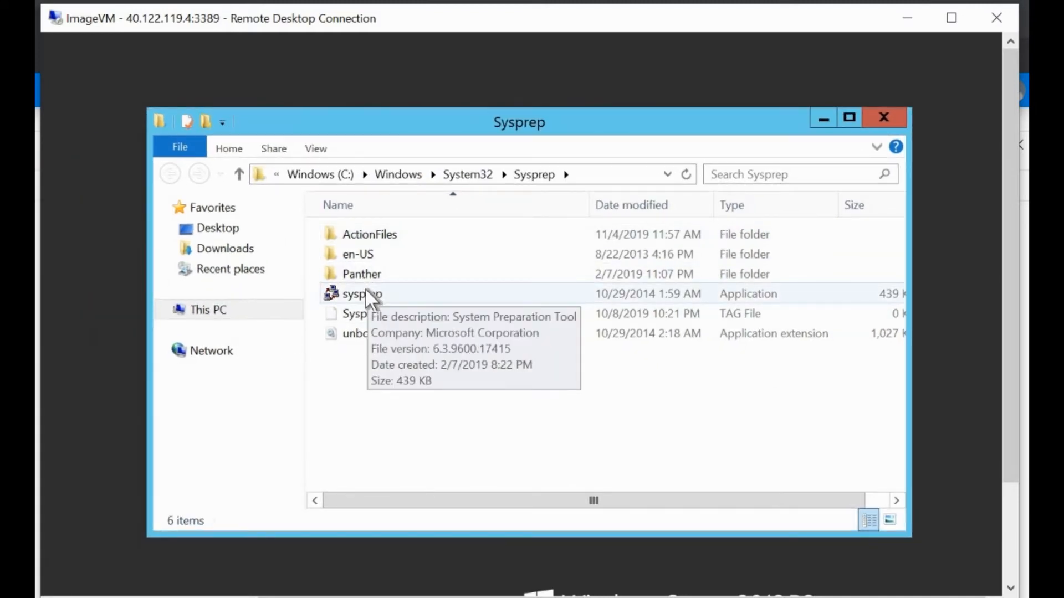
double_click(365, 289)
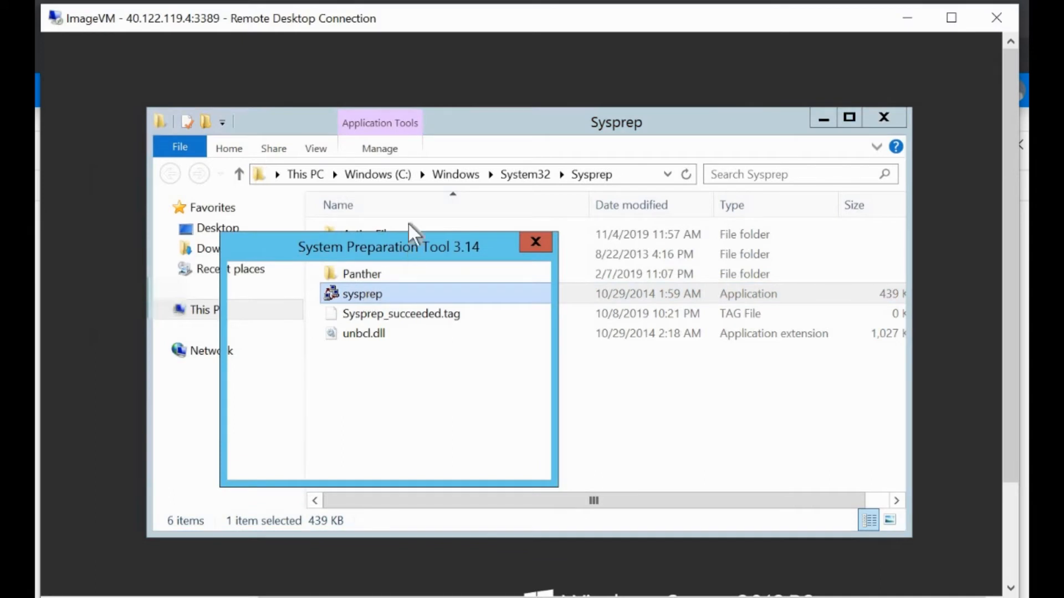
left_click_drag(394, 244, 439, 164)
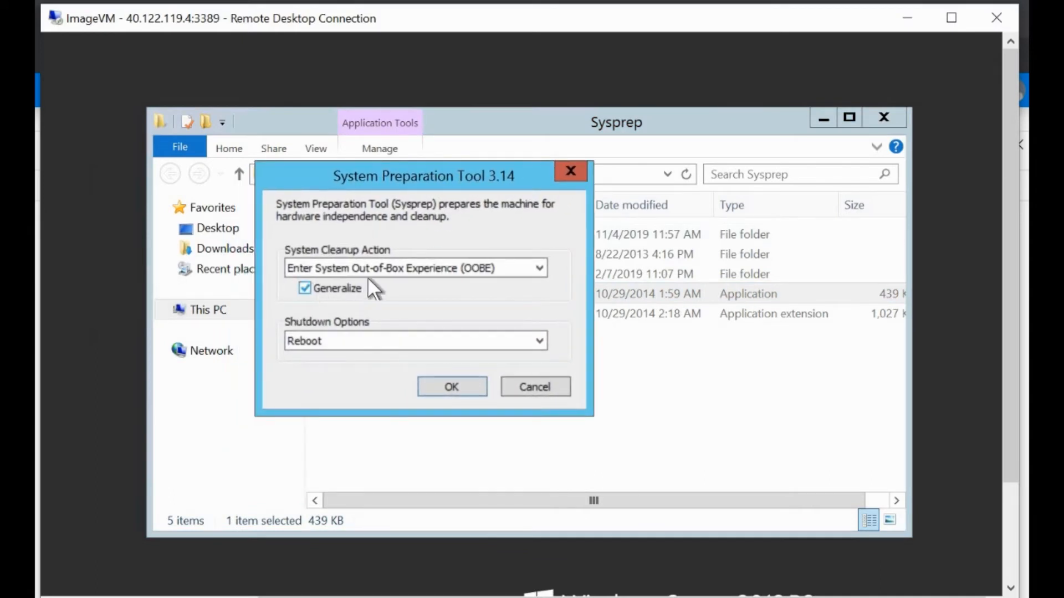
Step: Generalize ImageVM with OOBE and Shutdown, then dismiss the session-ended message
left_click(381, 264)
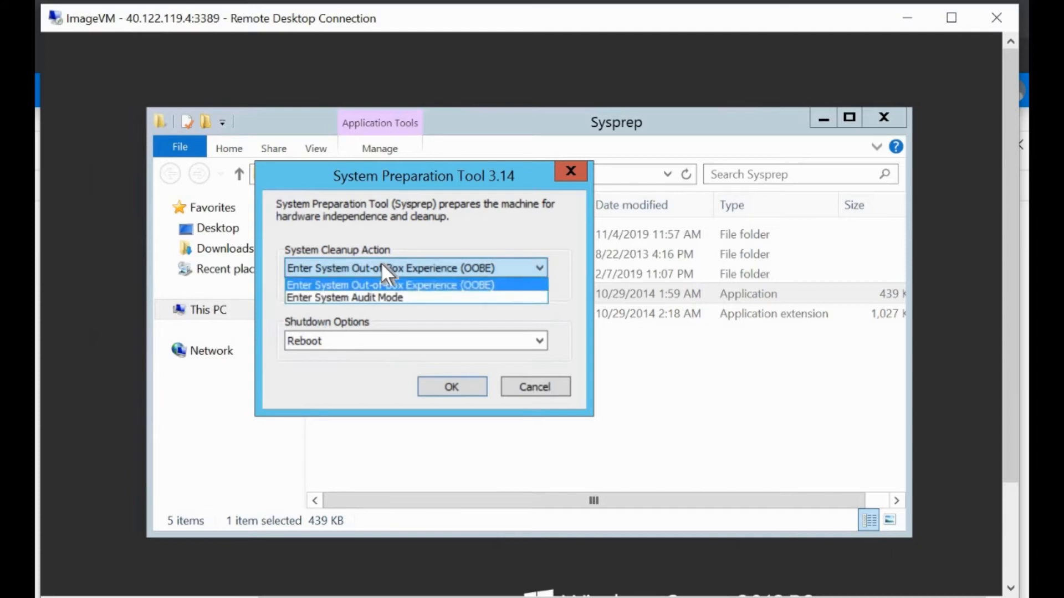
left_click(381, 265)
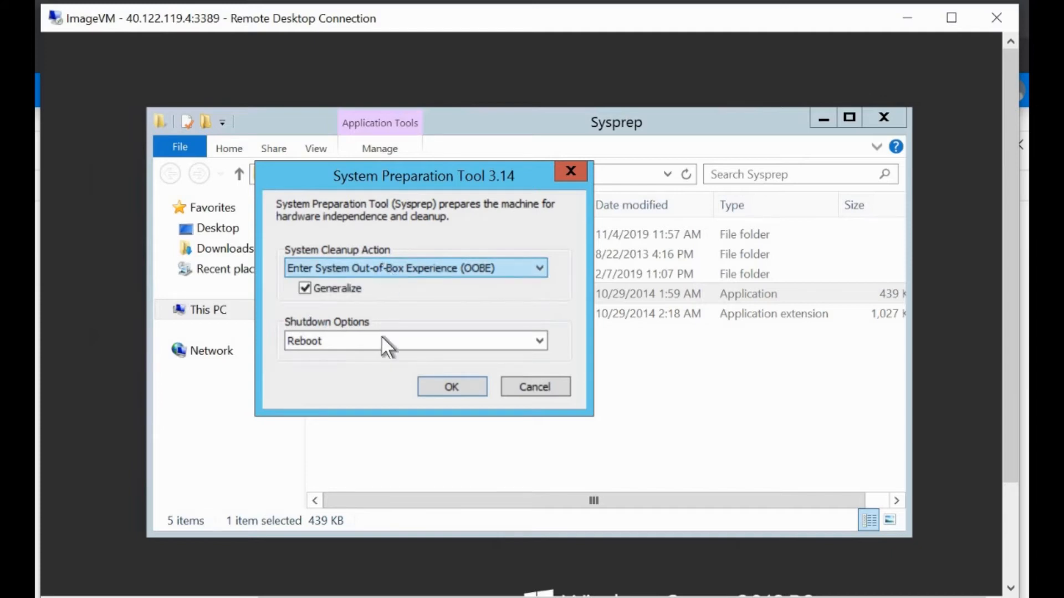
left_click(338, 339)
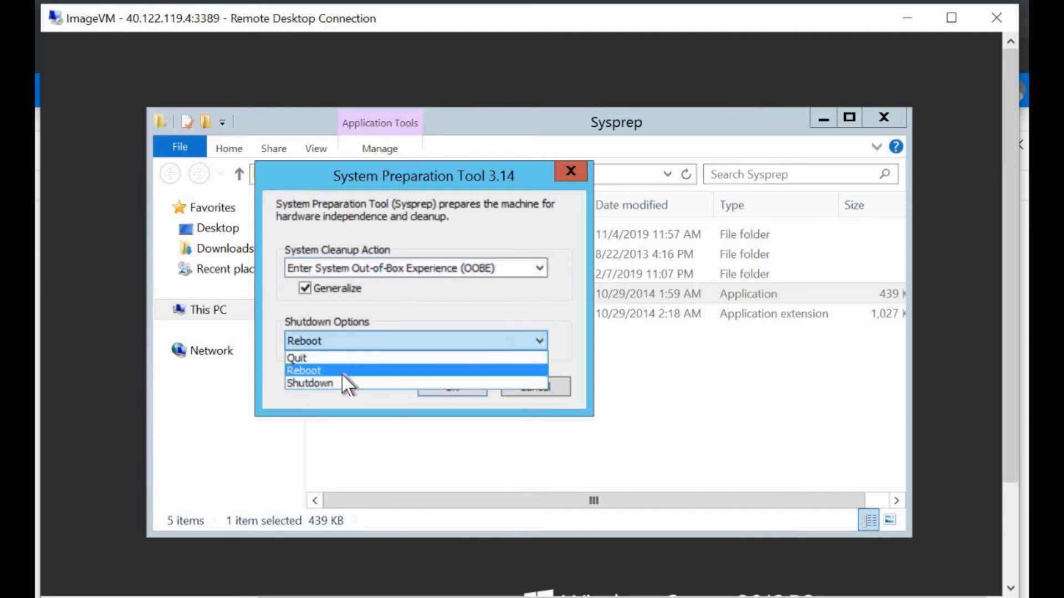
left_click(309, 382)
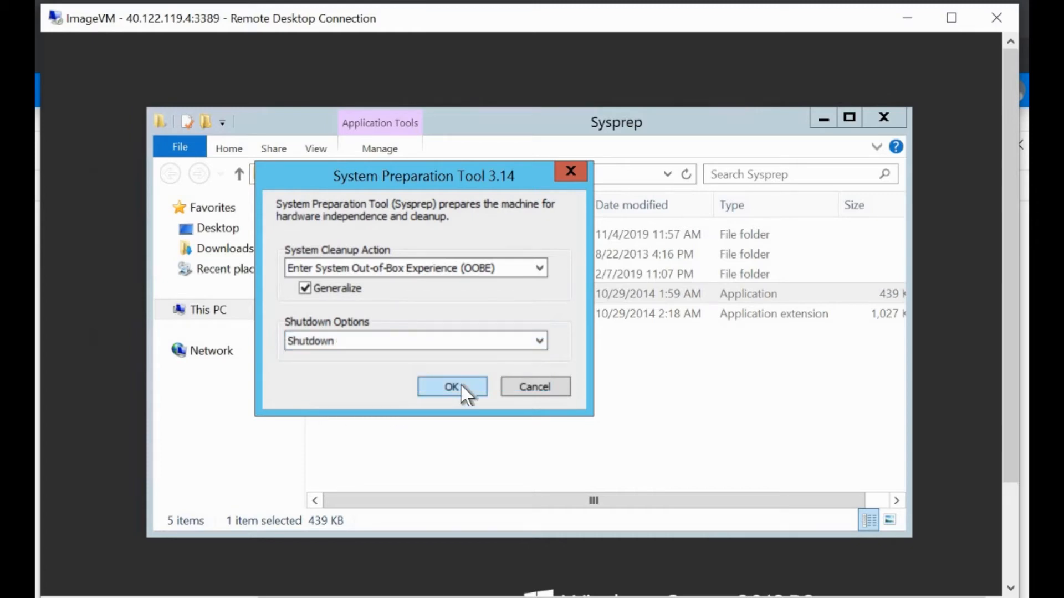
left_click(460, 386)
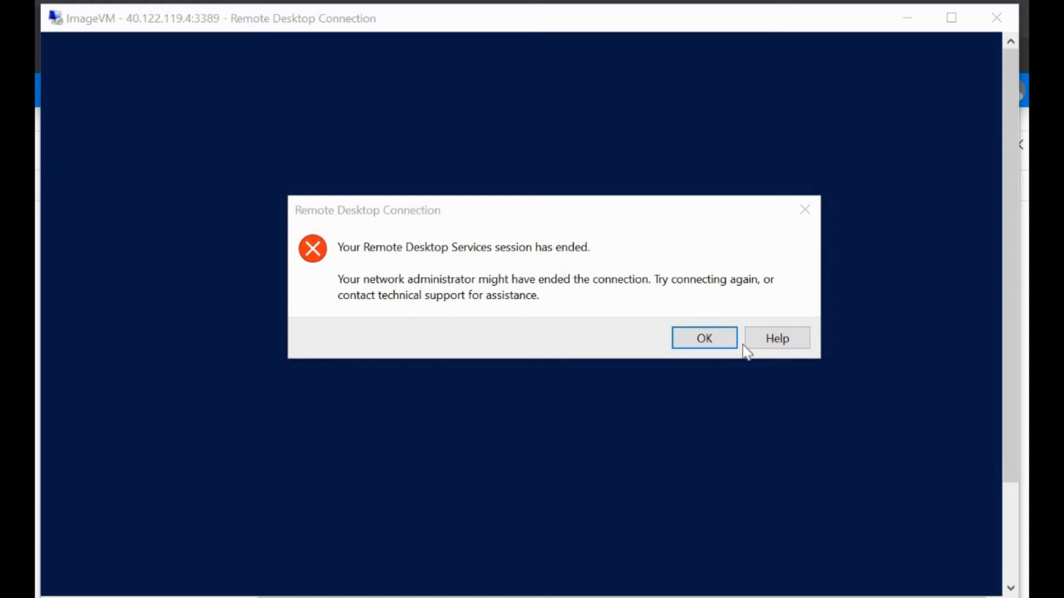
left_click(702, 339)
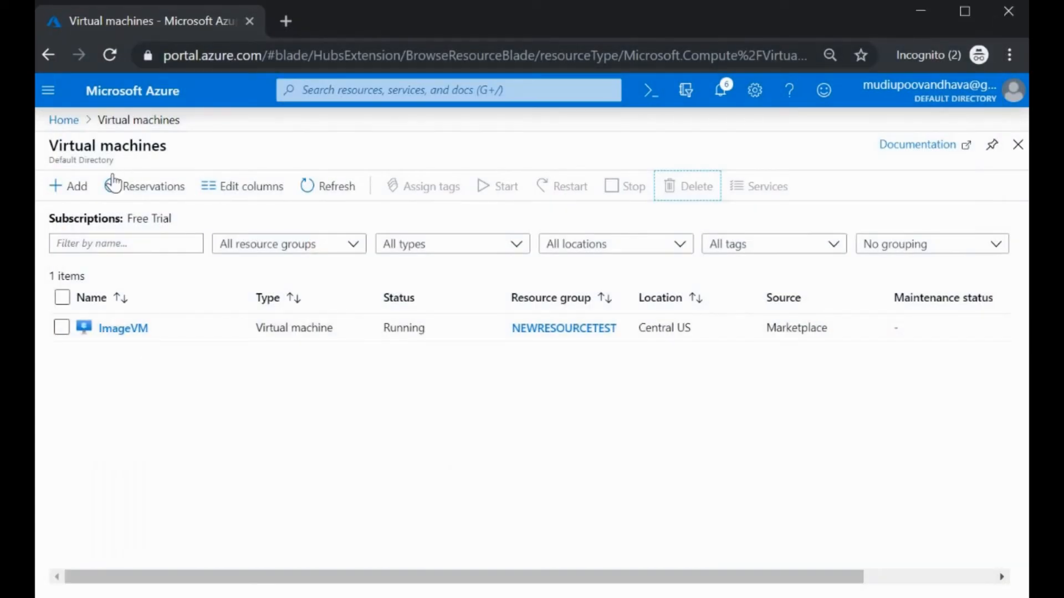
Step: Refresh the Virtual machines list until ImageVM shows Stopped, then open ImageVM
left_click(339, 194)
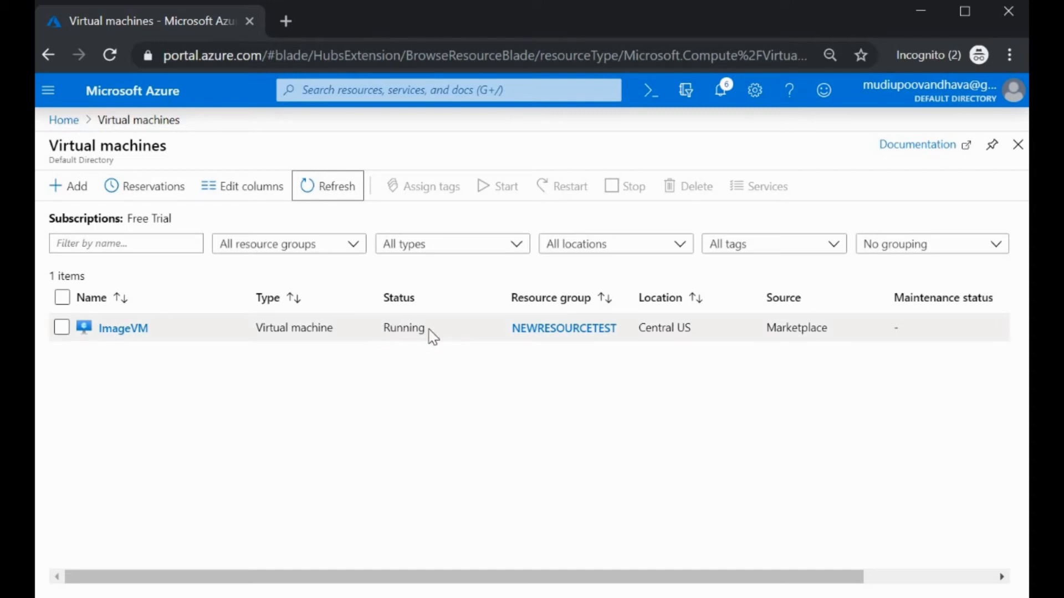
left_click(332, 198)
left_click(109, 54)
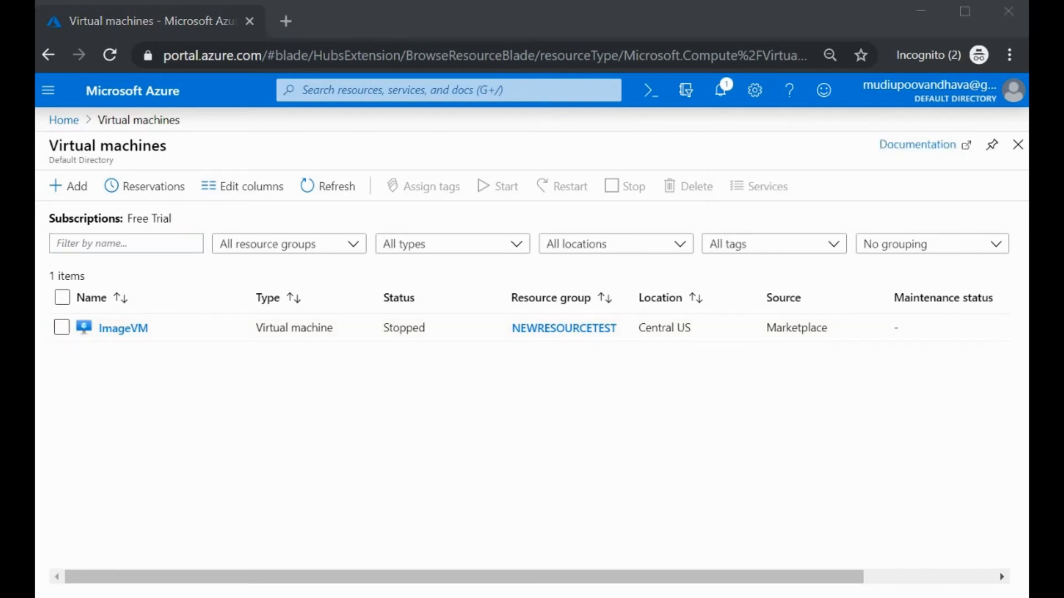
left_click(139, 332)
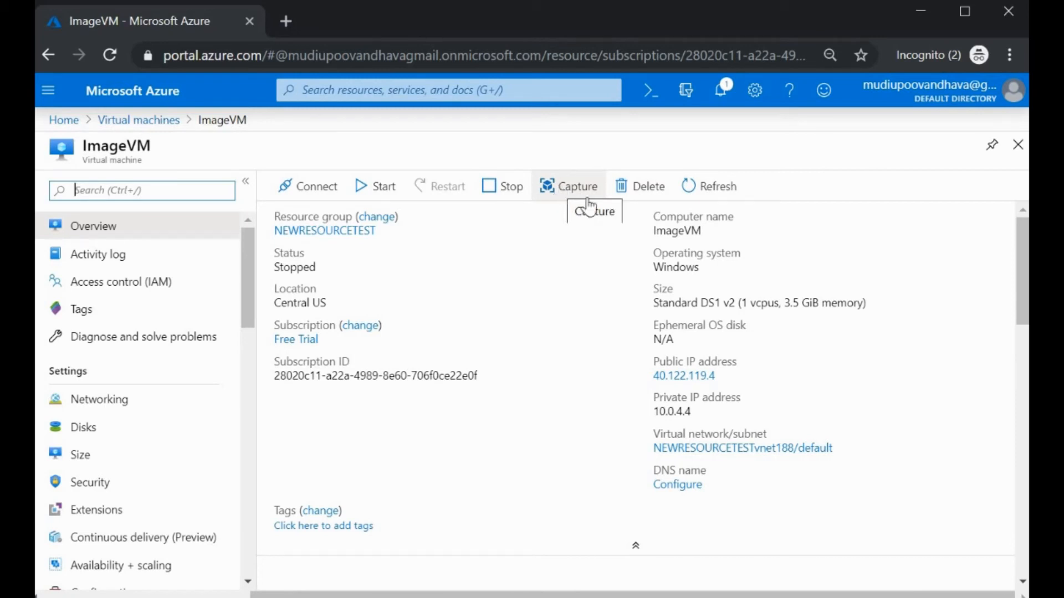
Step: Start capturing ImageVM with automatic deletion and confirmation name imagevm, then abandon the form
left_click_drag(585, 197, 470, 156)
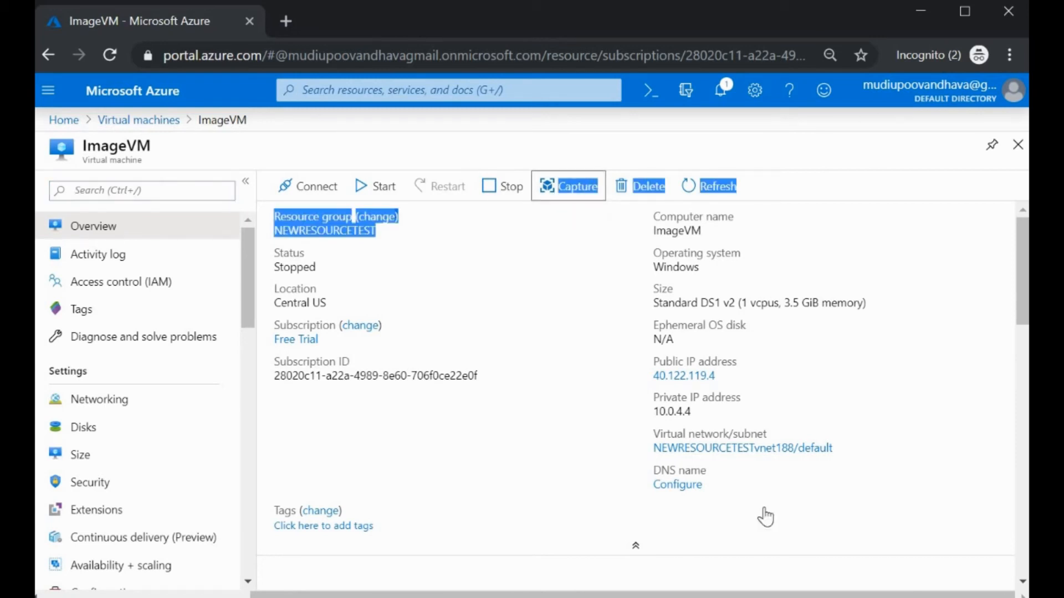
left_click(544, 304)
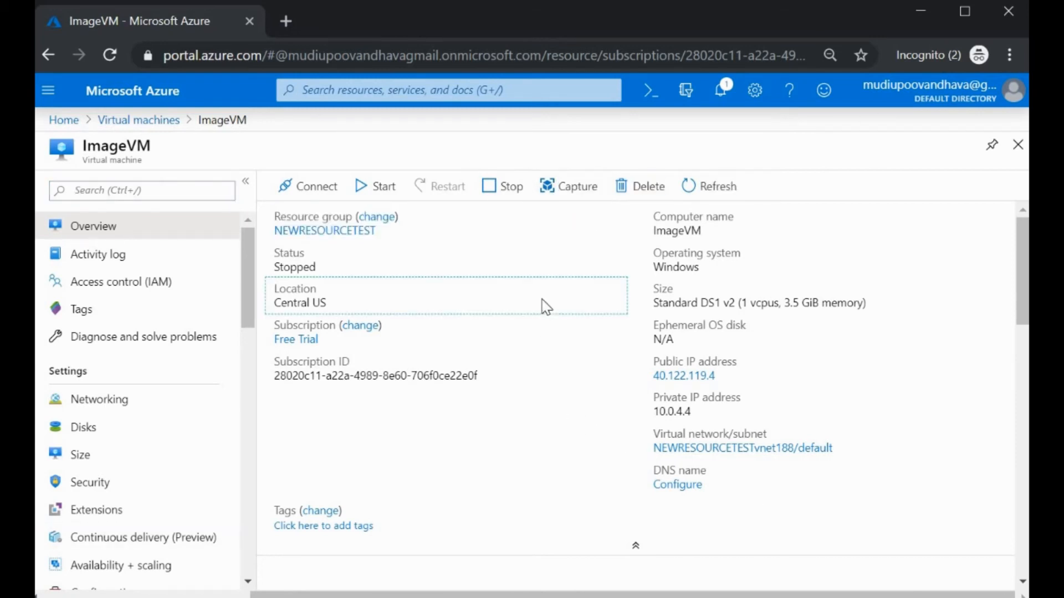
left_click(577, 191)
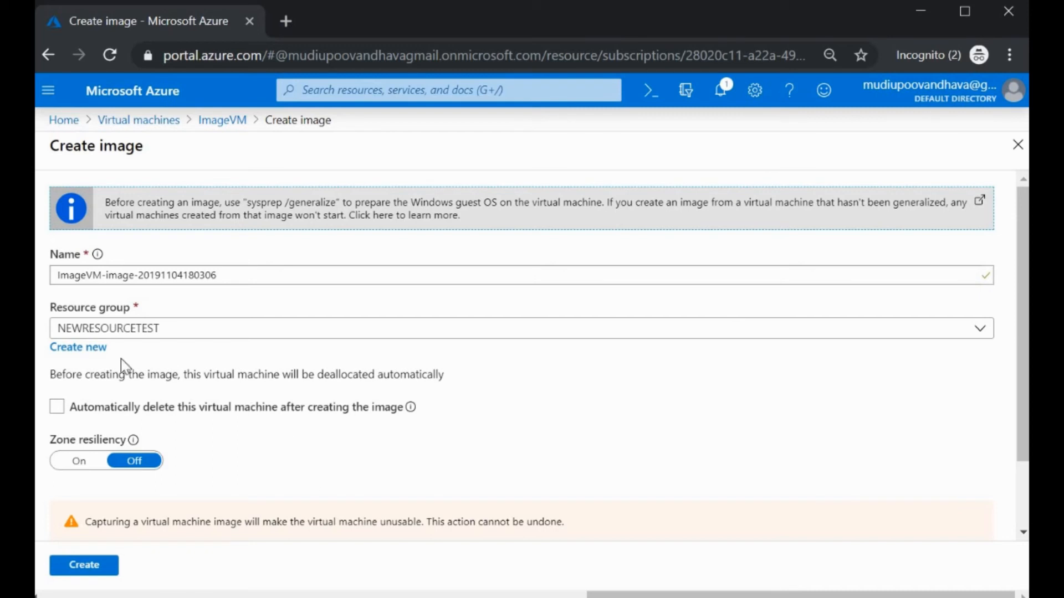
left_click(57, 406)
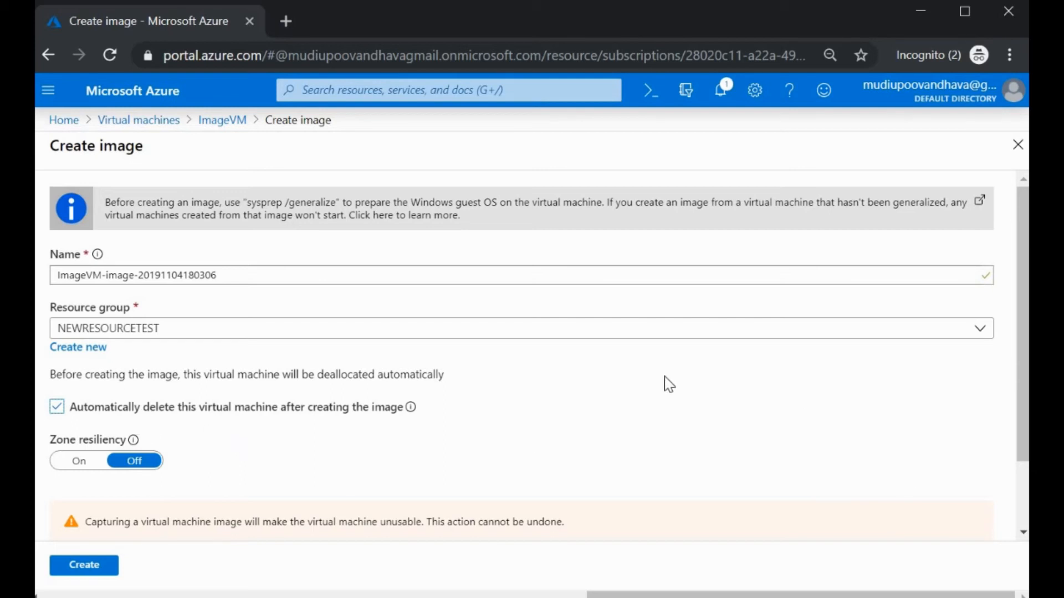
scroll(656, 384, "down", 2)
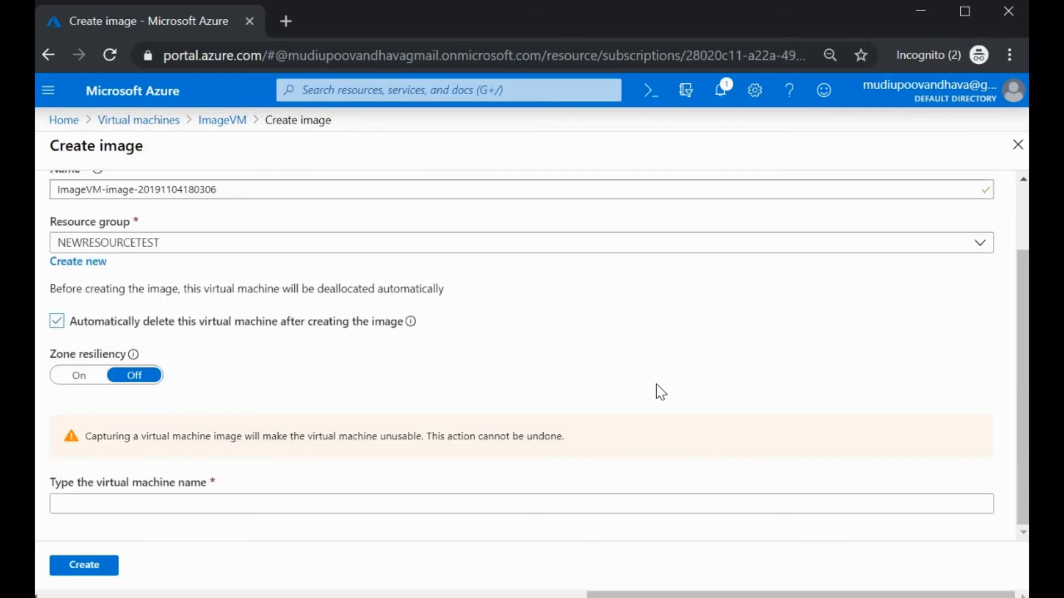
left_click(107, 507)
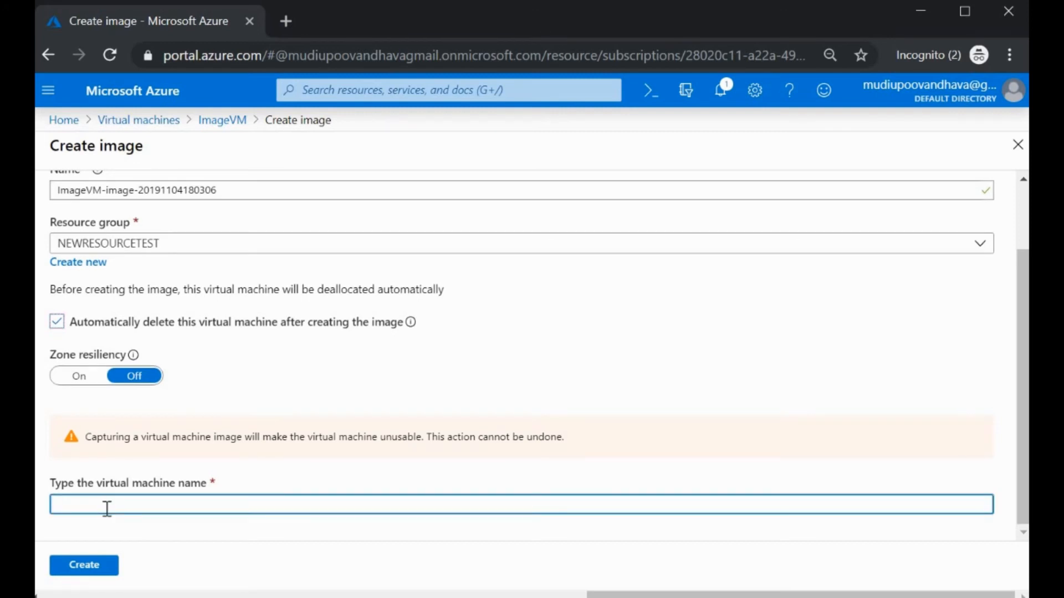
type("3")
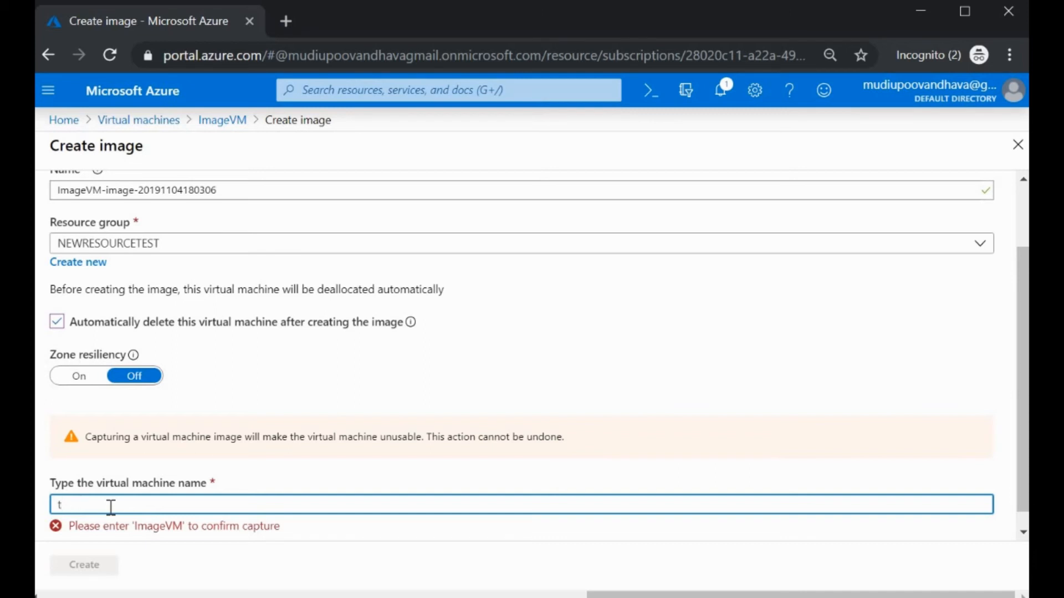
left_click(110, 507)
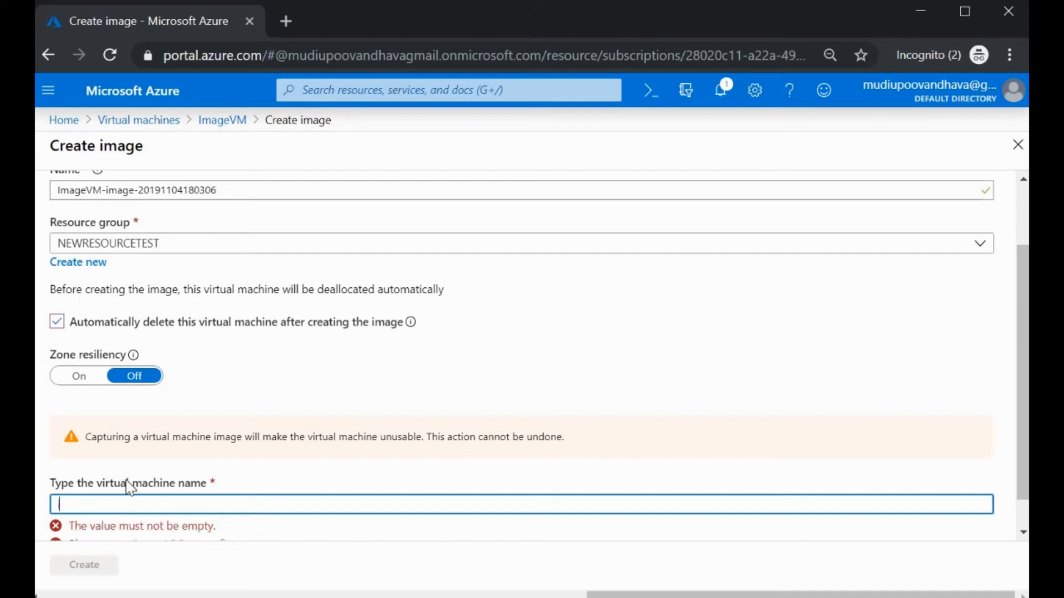
type("image")
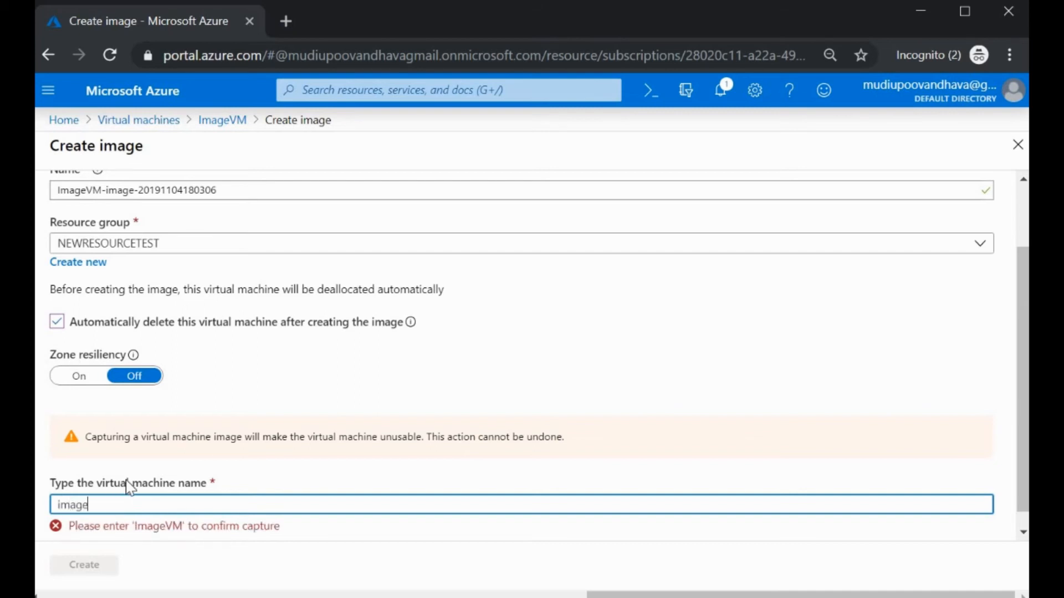
type("vm")
scroll(330, 482, "down", 1)
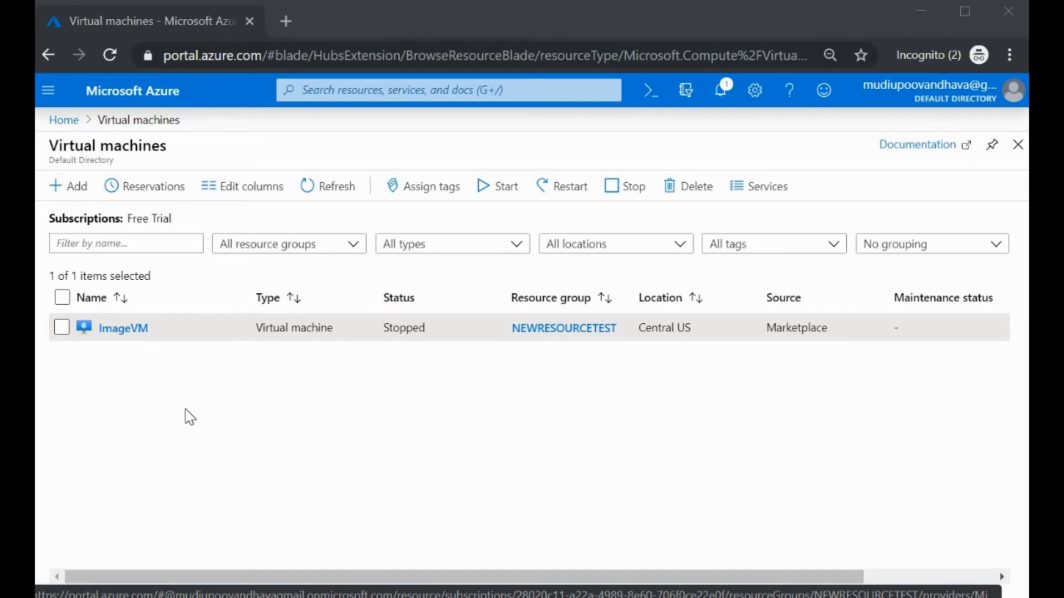
Step: Open ImageVM again and copy its name, ImageVM, from the page title
left_click(123, 329)
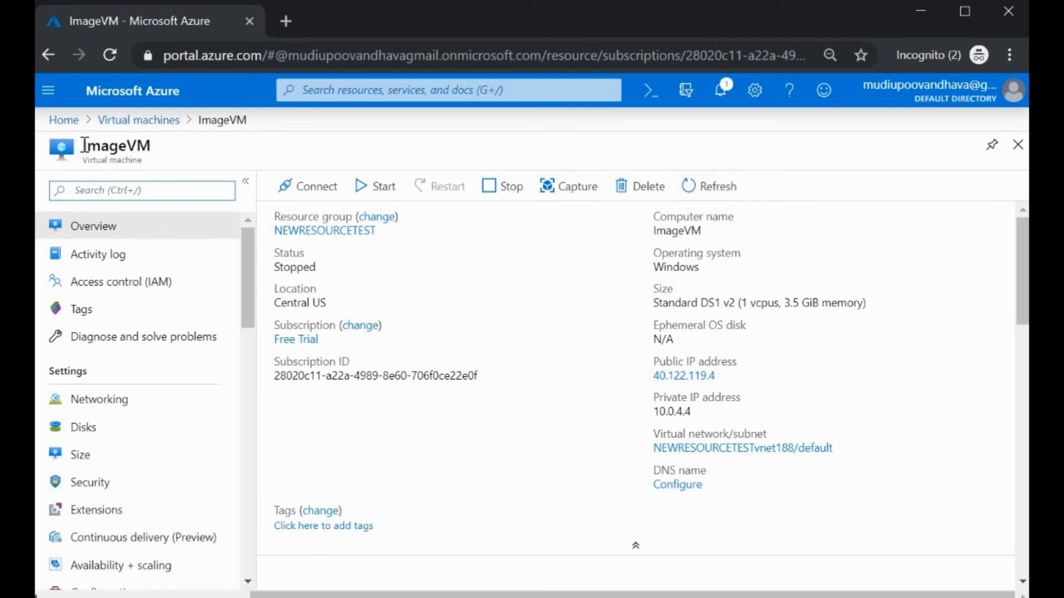
left_click_drag(84, 151, 160, 148)
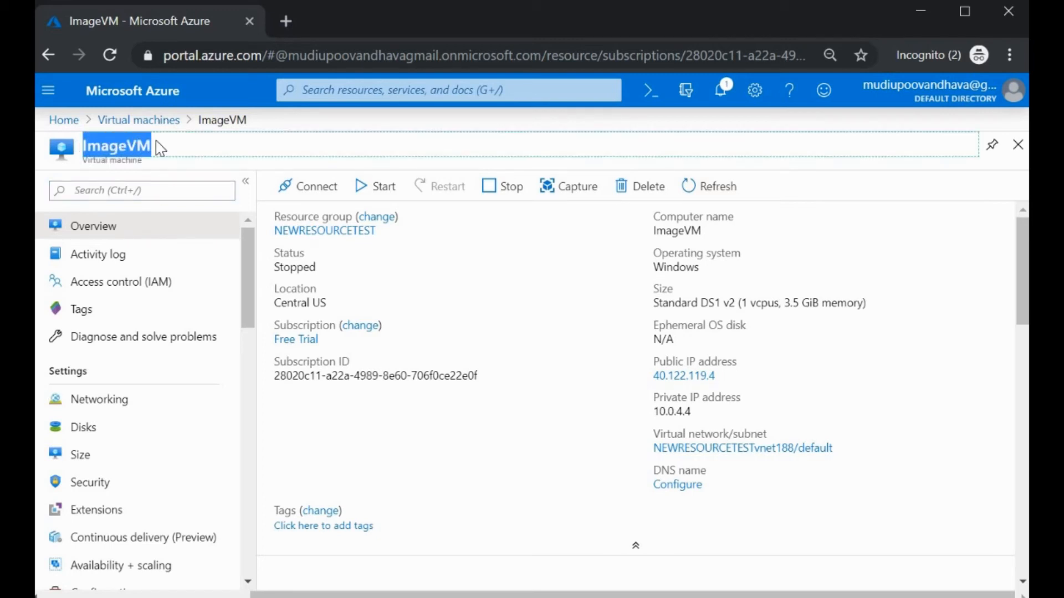
right_click(128, 145)
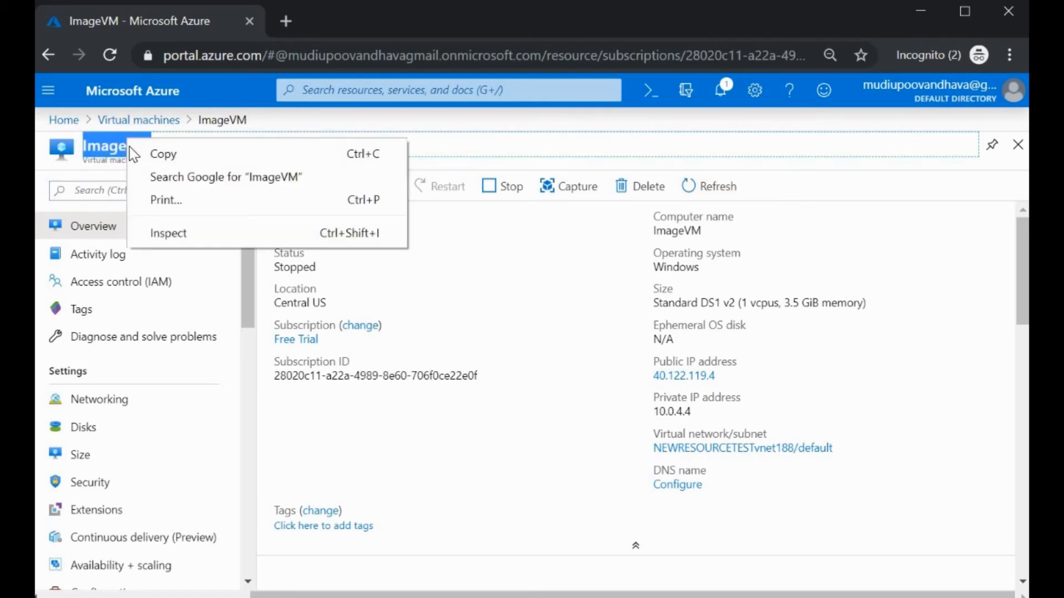
left_click(181, 156)
Step: Capture ImageVM as an image with automatic VM deletion, pasting ImageVM to confirm
left_click(556, 193)
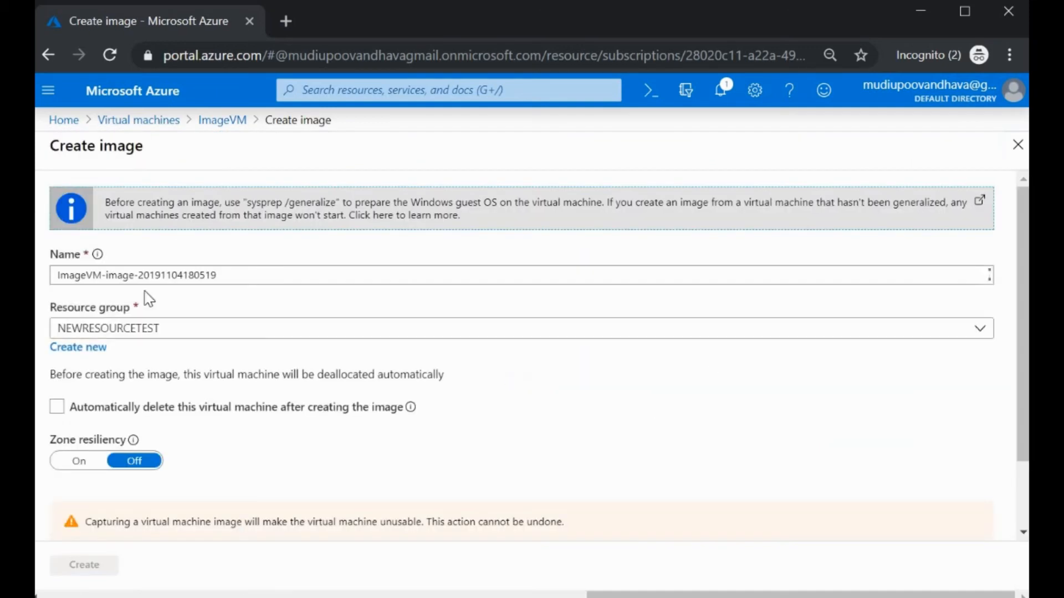
scroll(207, 444, "down", 3)
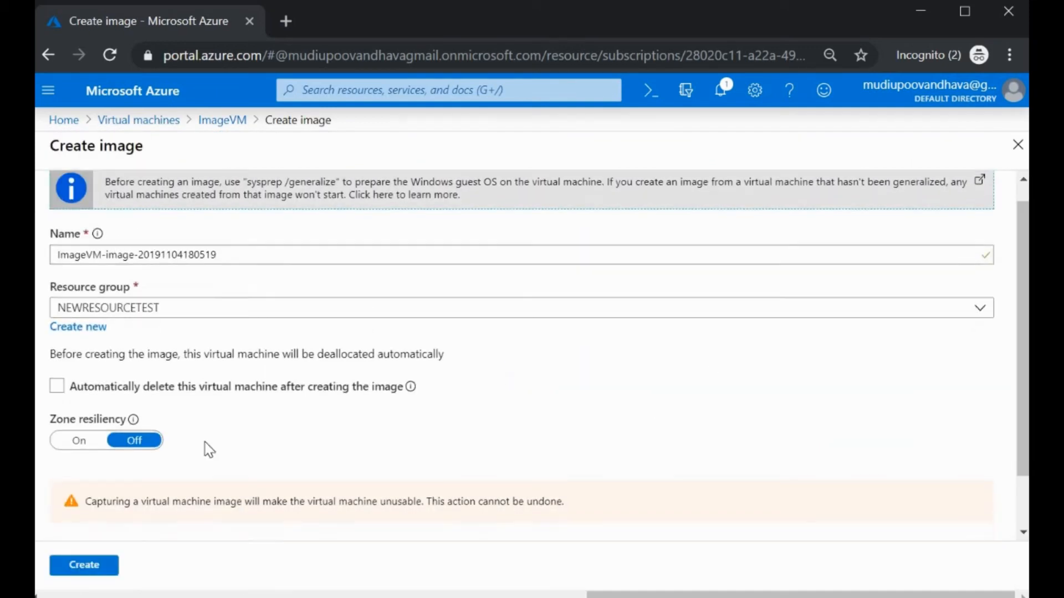
left_click(56, 323)
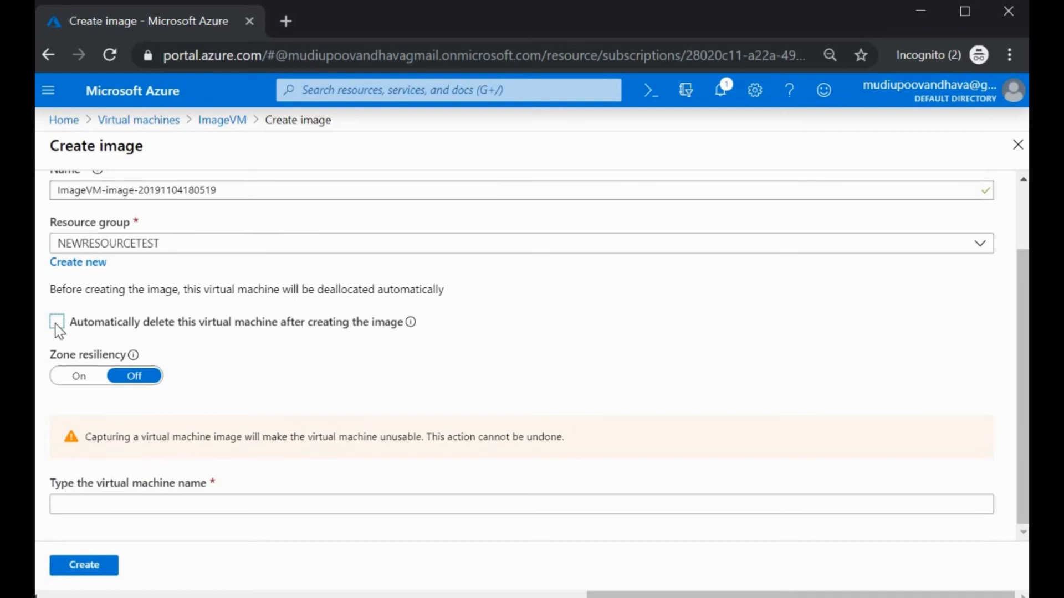
left_click(127, 506)
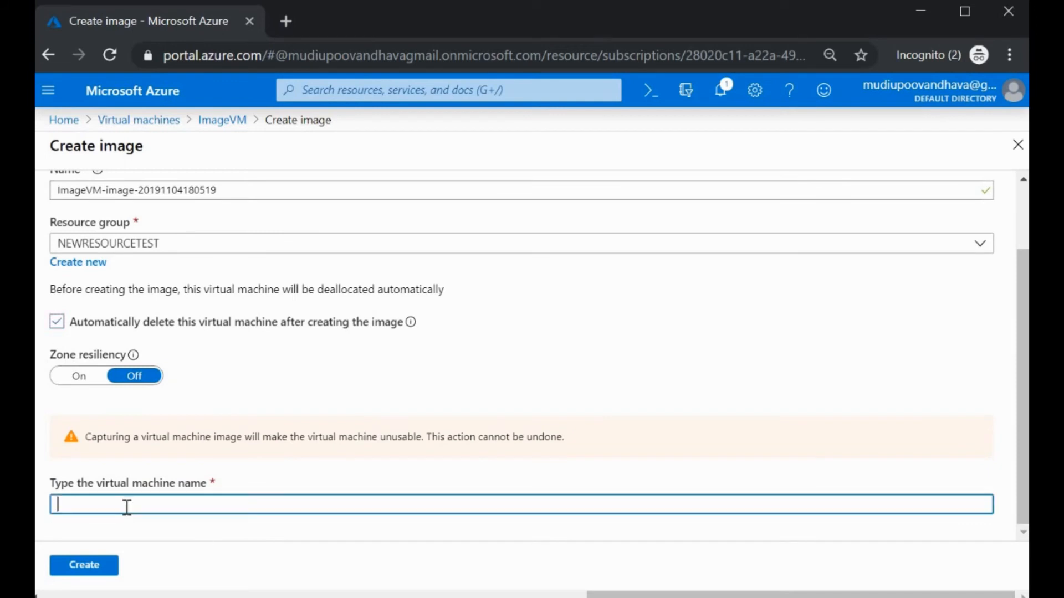
key("ctrl+v")
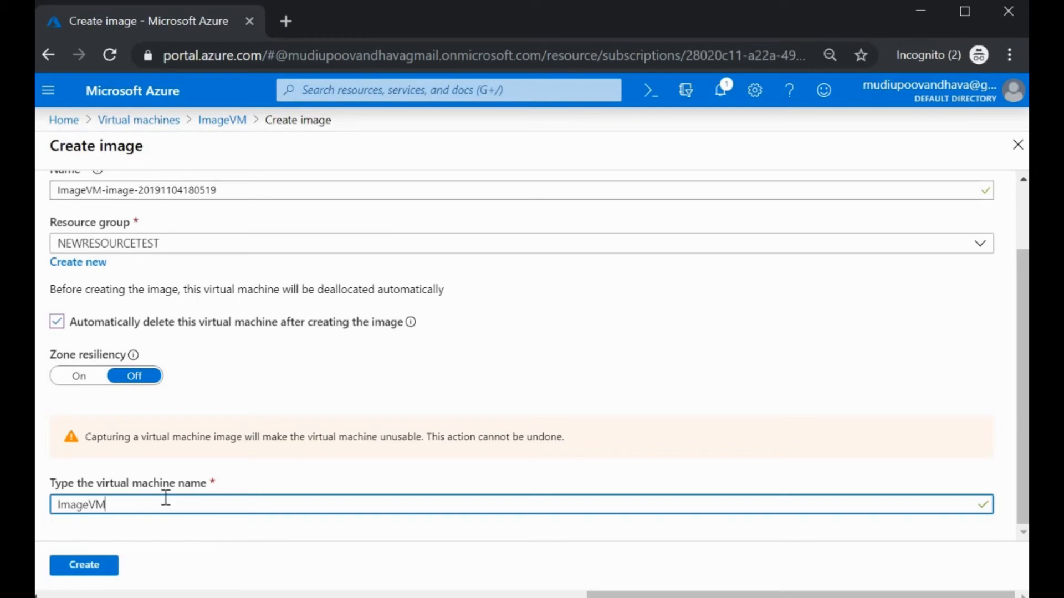
scroll(178, 528, "up", 2)
scroll(181, 519, "down", 2)
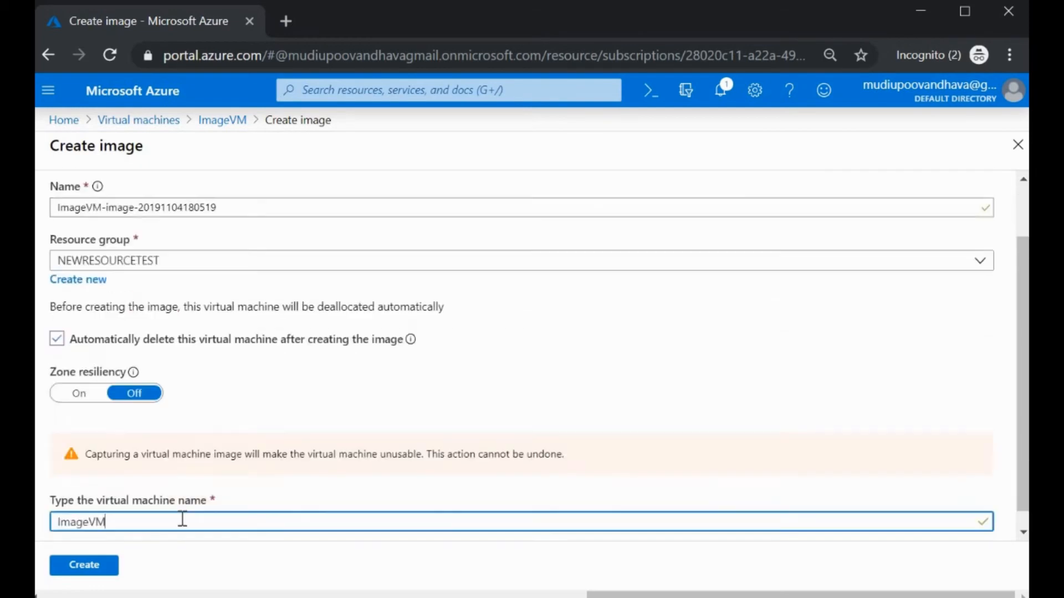
left_click(82, 570)
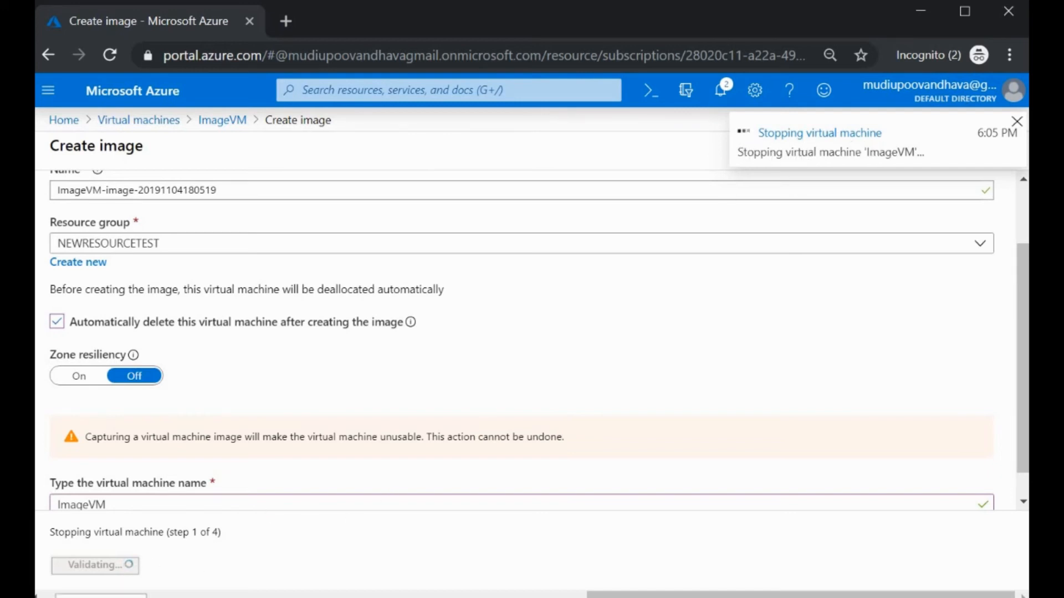
Step: Review notifications confirming ImageVM's deletion and image creation, then return to the empty Virtual machines list
scroll(344, 462, "up", 2)
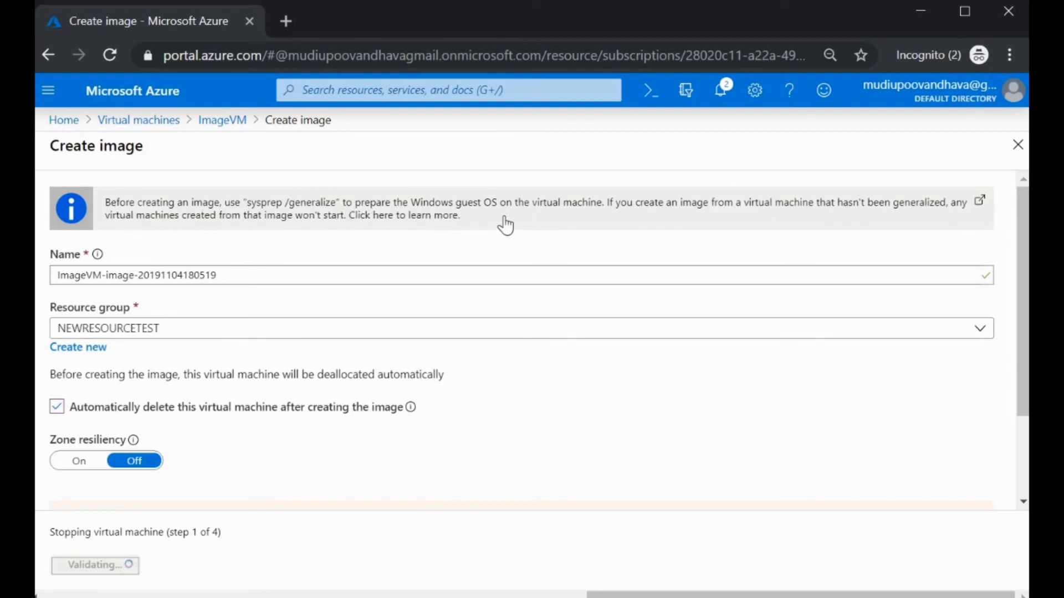
scroll(177, 341, "down", 2)
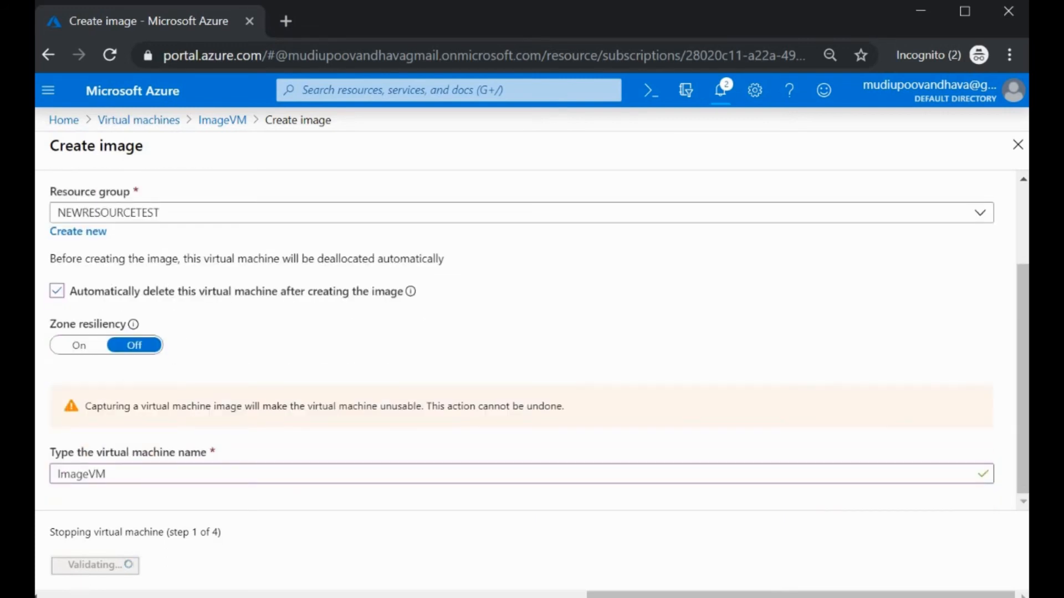
scroll(514, 444, "up", 2)
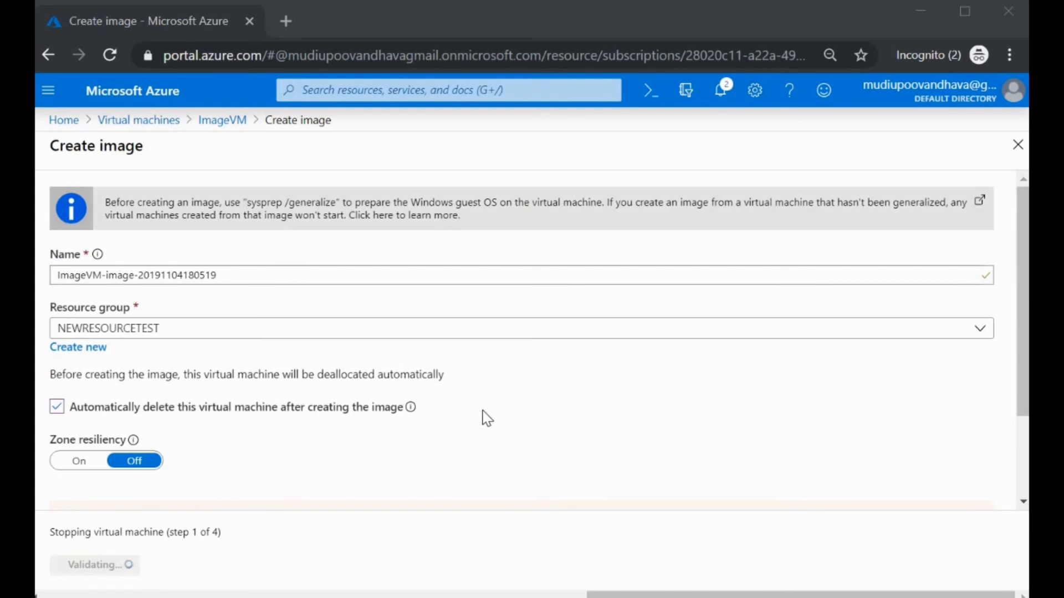
scroll(484, 418, "down", 2)
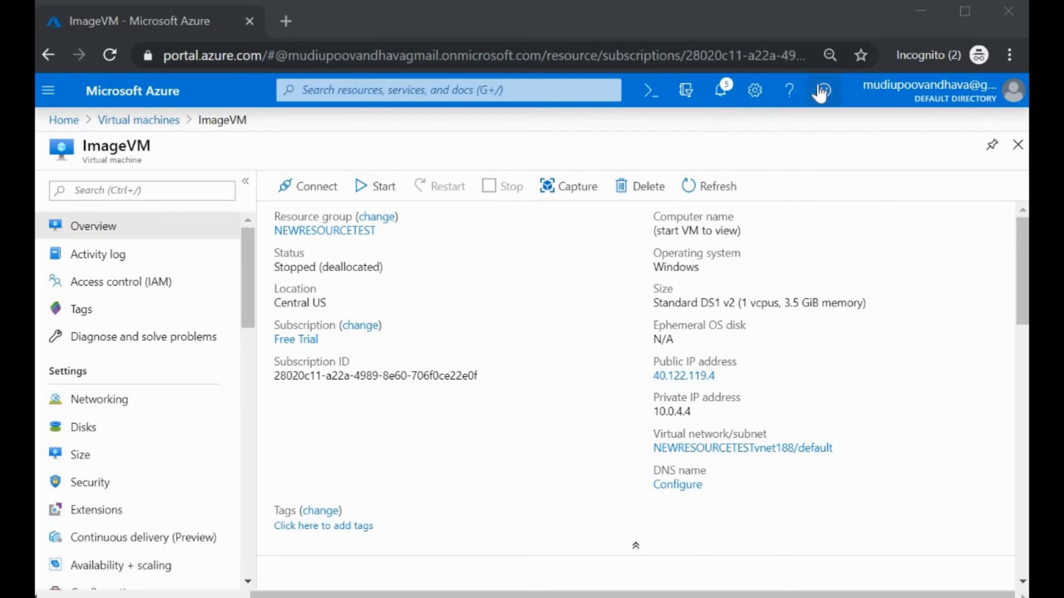
left_click(721, 95)
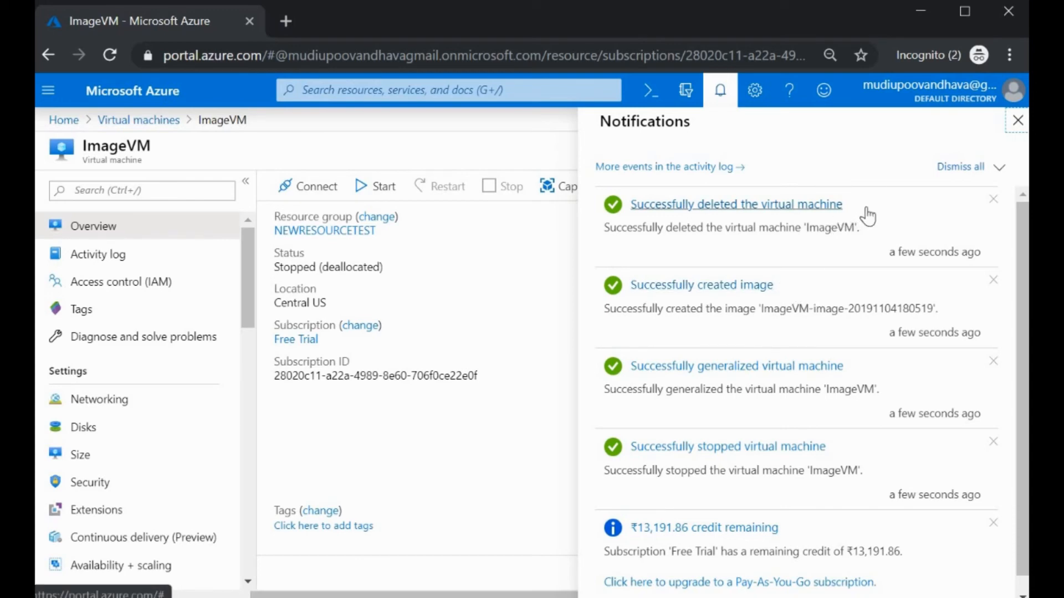
left_click(410, 484)
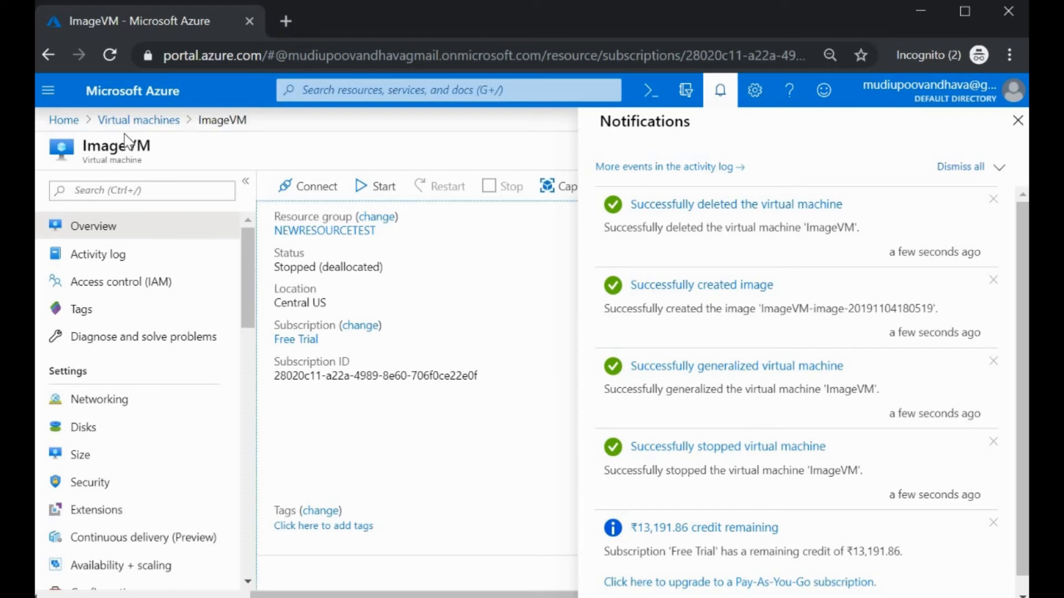
left_click(133, 120)
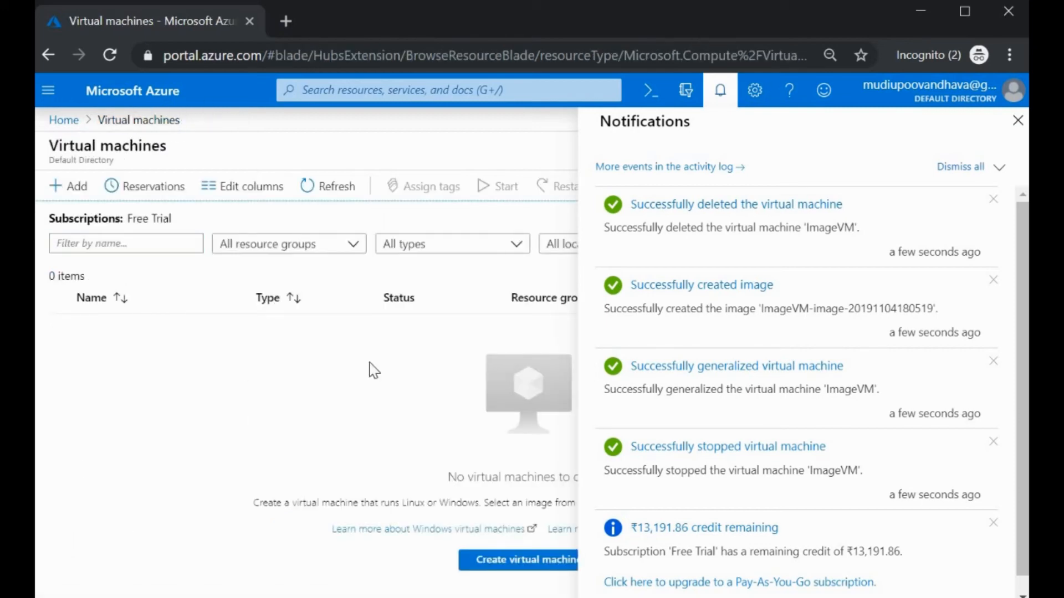
left_click(1018, 123)
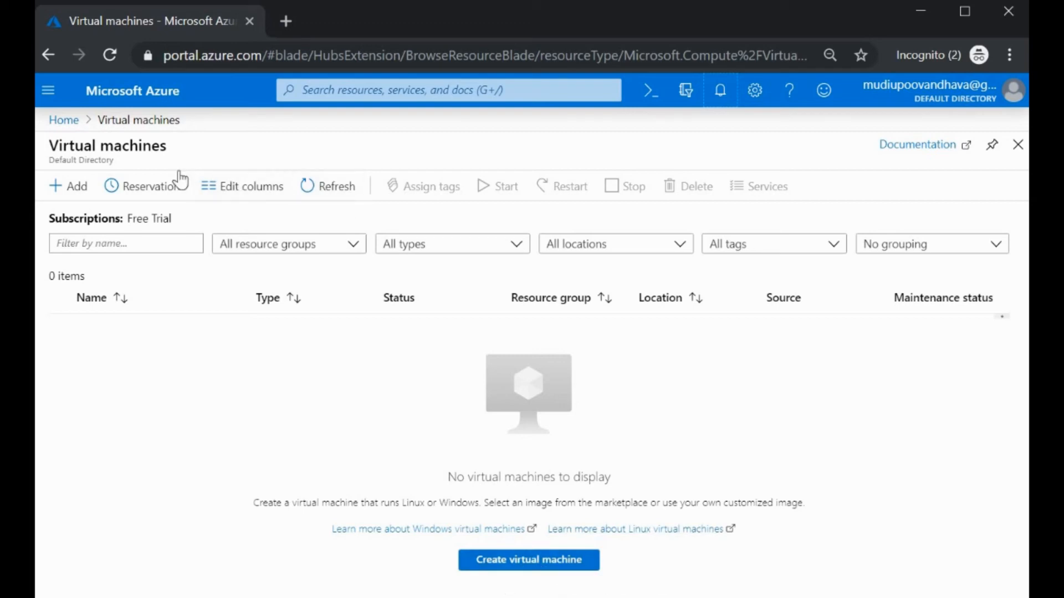
left_click(58, 123)
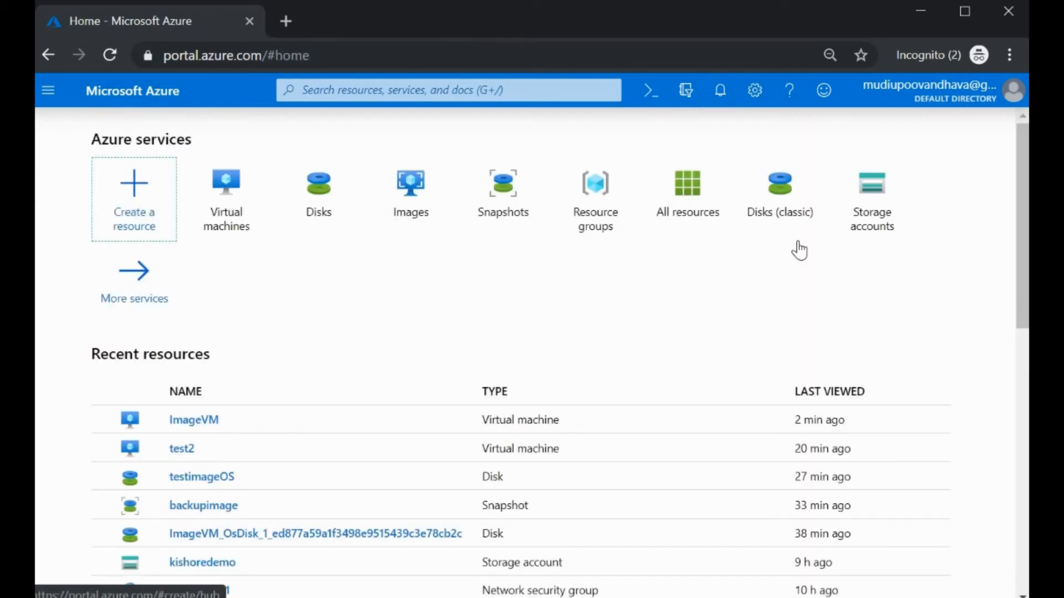
left_click(410, 199)
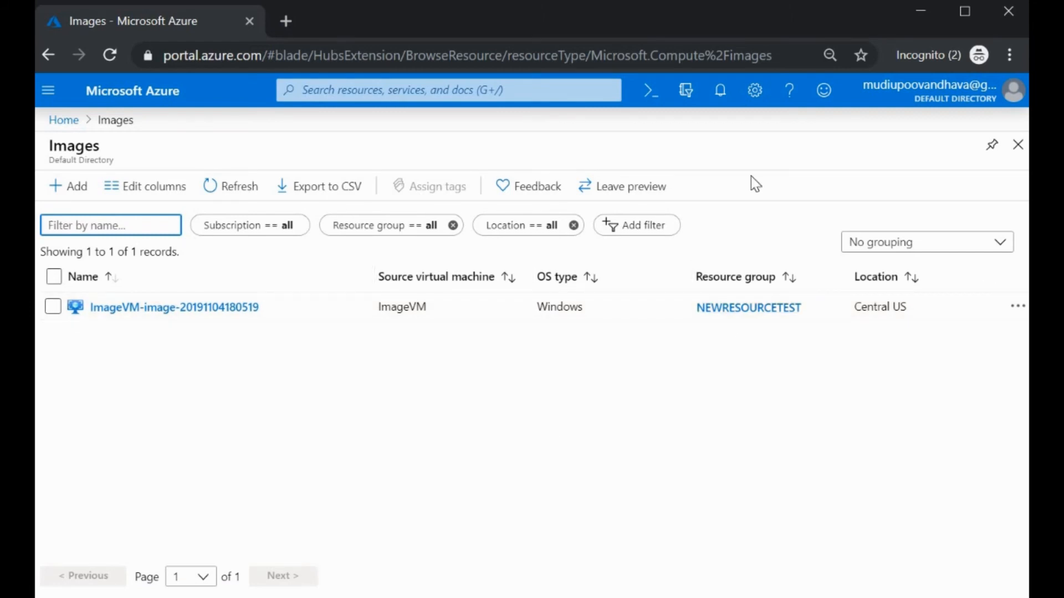
left_click(148, 308)
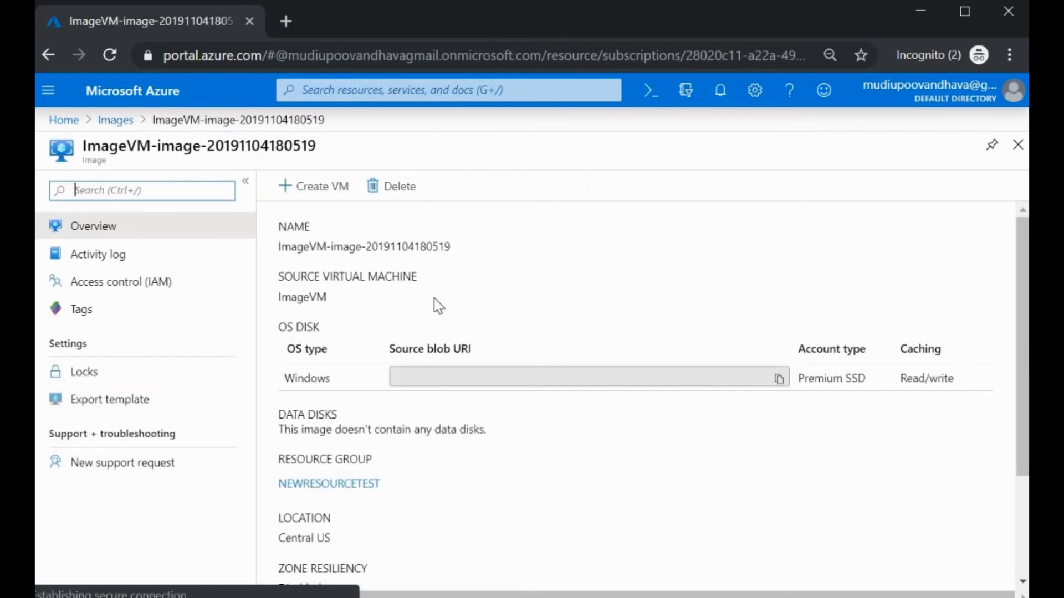
left_click(314, 189)
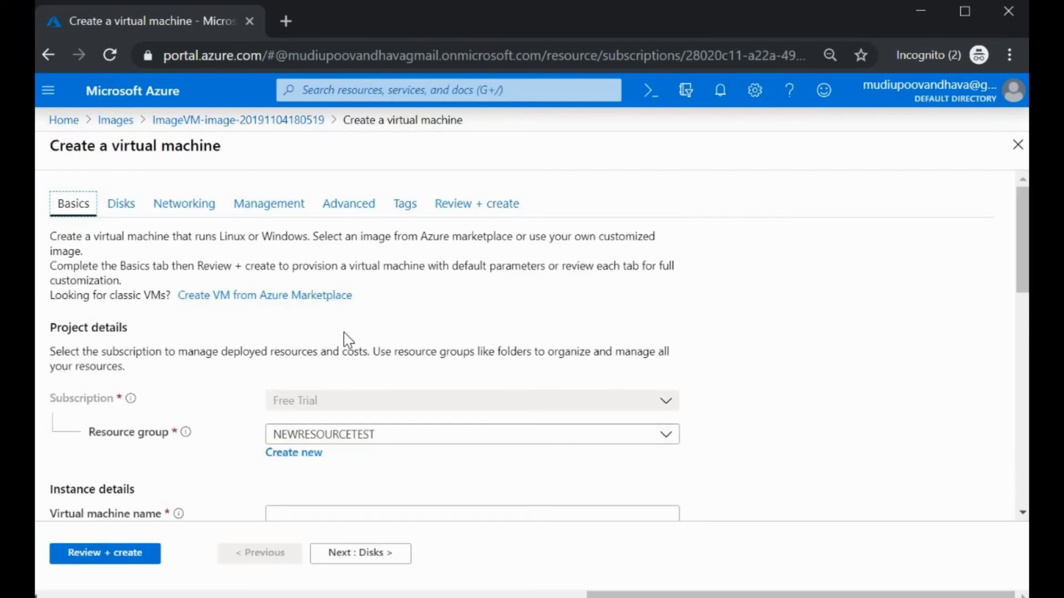
Step: Enter myimage1 as the virtual machine name and browse all public and private images
scroll(346, 339, "down", 2)
scroll(327, 310, "down", 3)
scroll(309, 281, "up", 2)
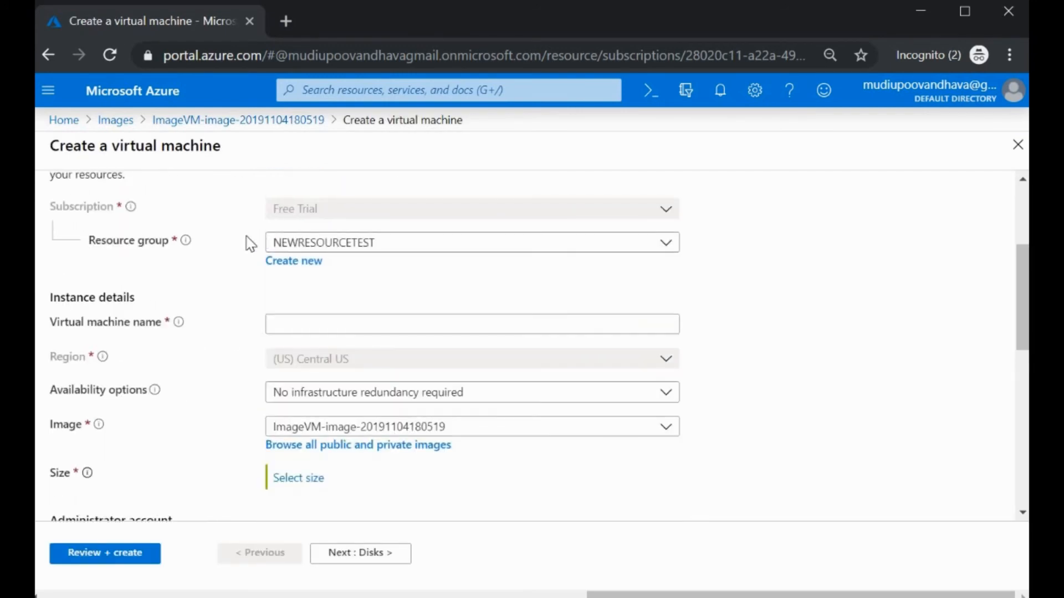
scroll(371, 360, "down", 2)
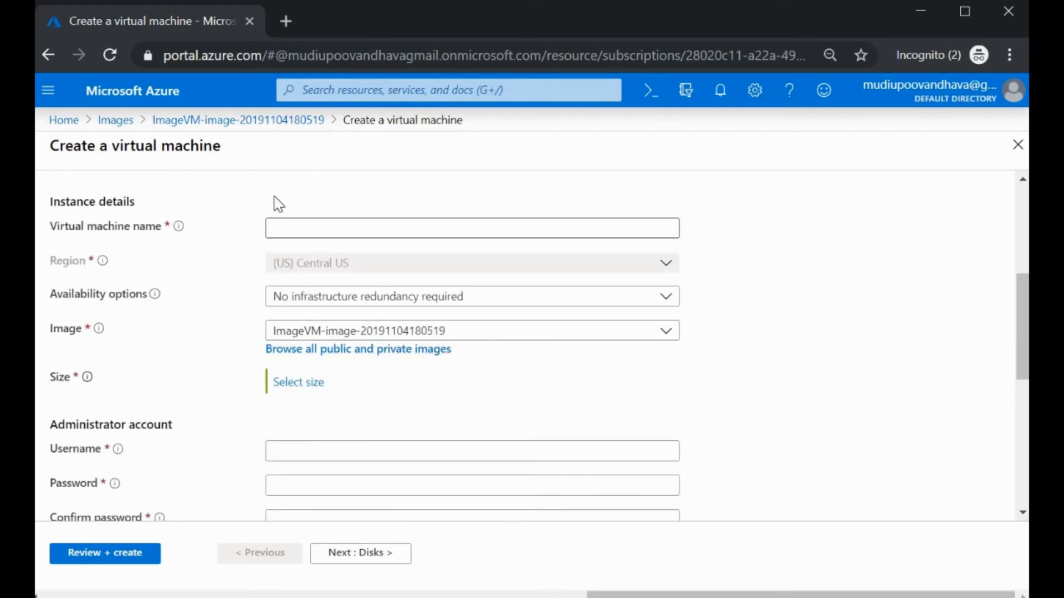
left_click(306, 229)
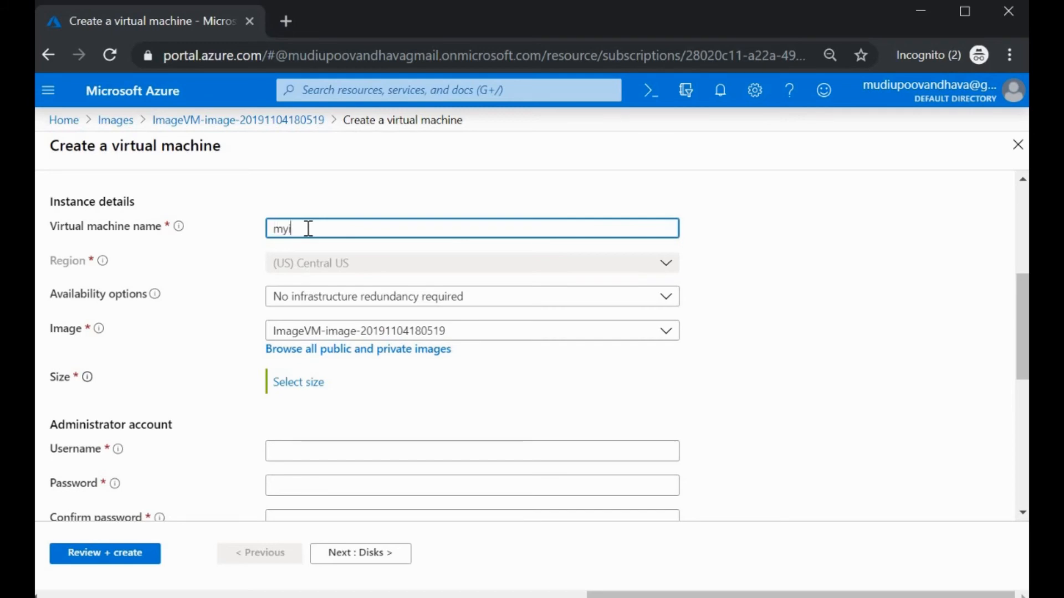
type("myimage1")
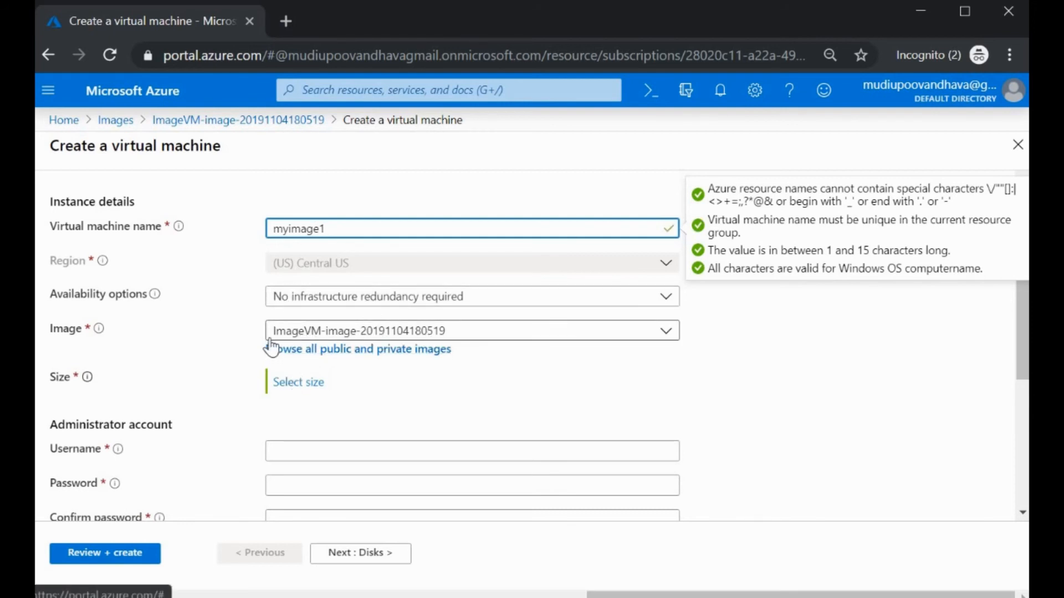
left_click(418, 354)
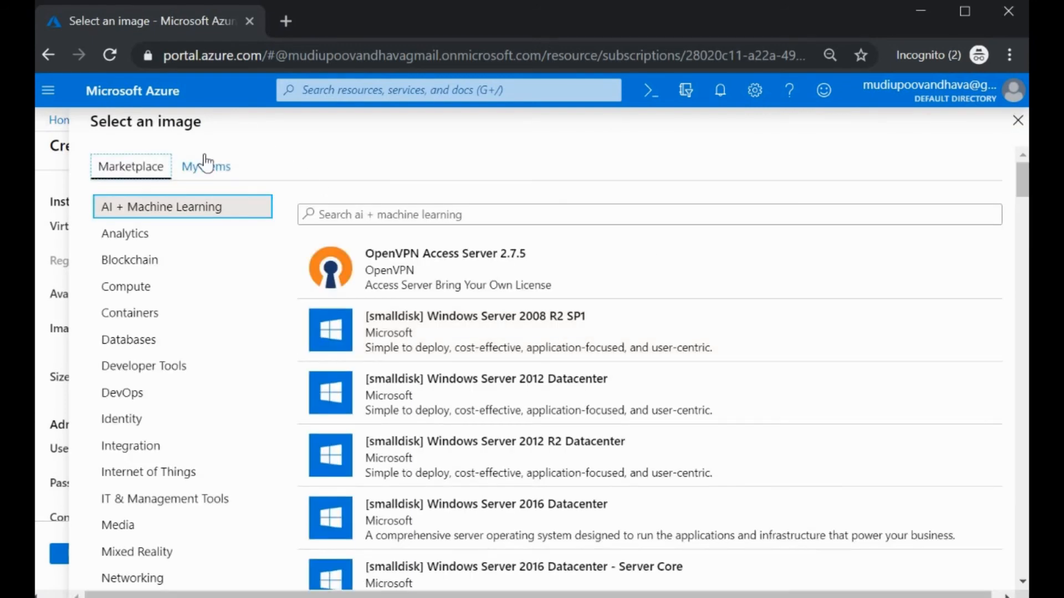
left_click(208, 165)
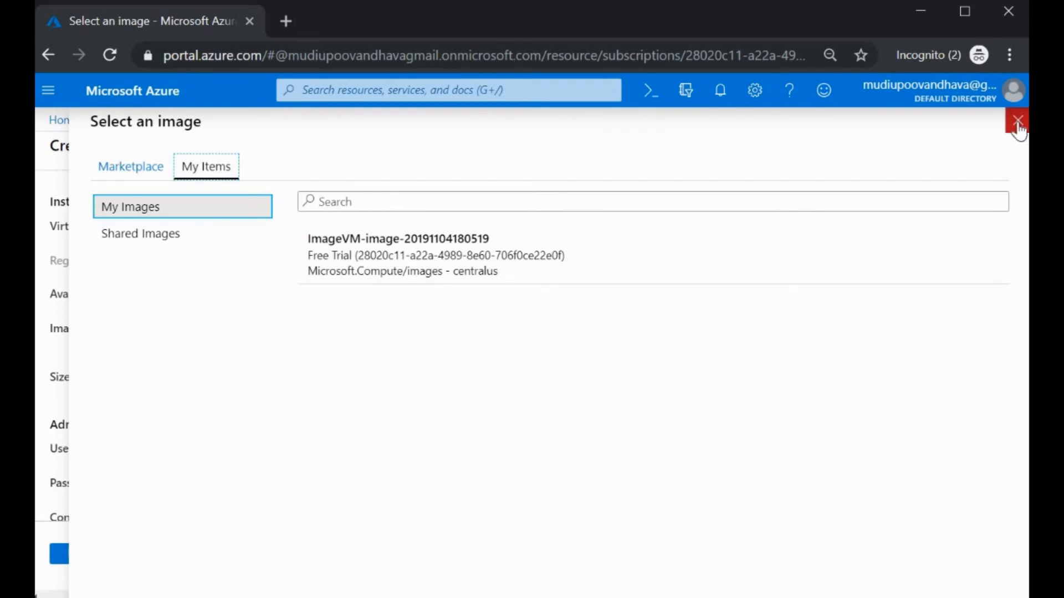
left_click(504, 248)
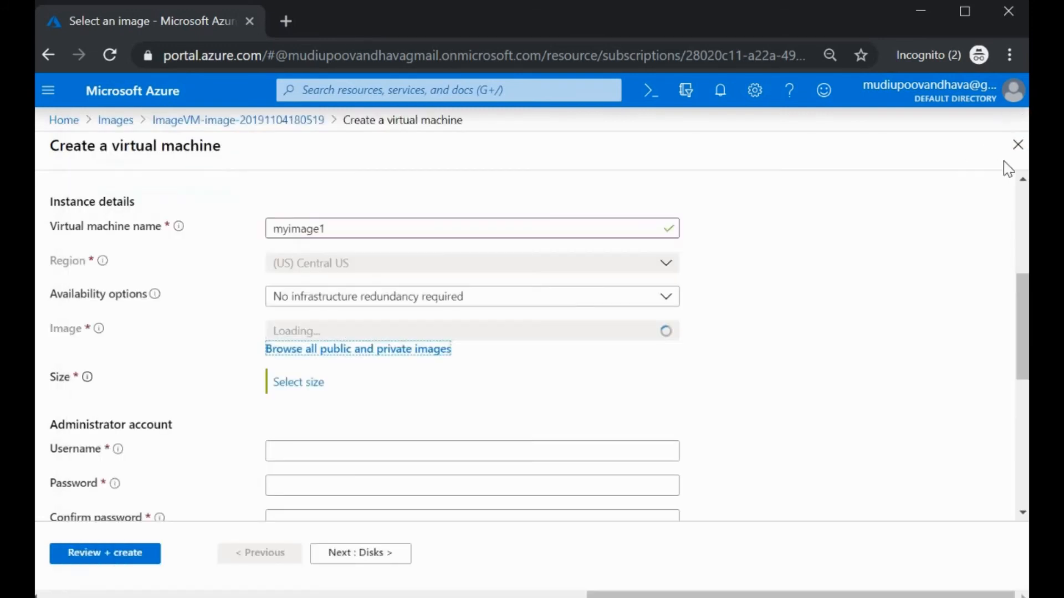
Step: Choose the Standard B2ms size for the new VM
left_click(301, 388)
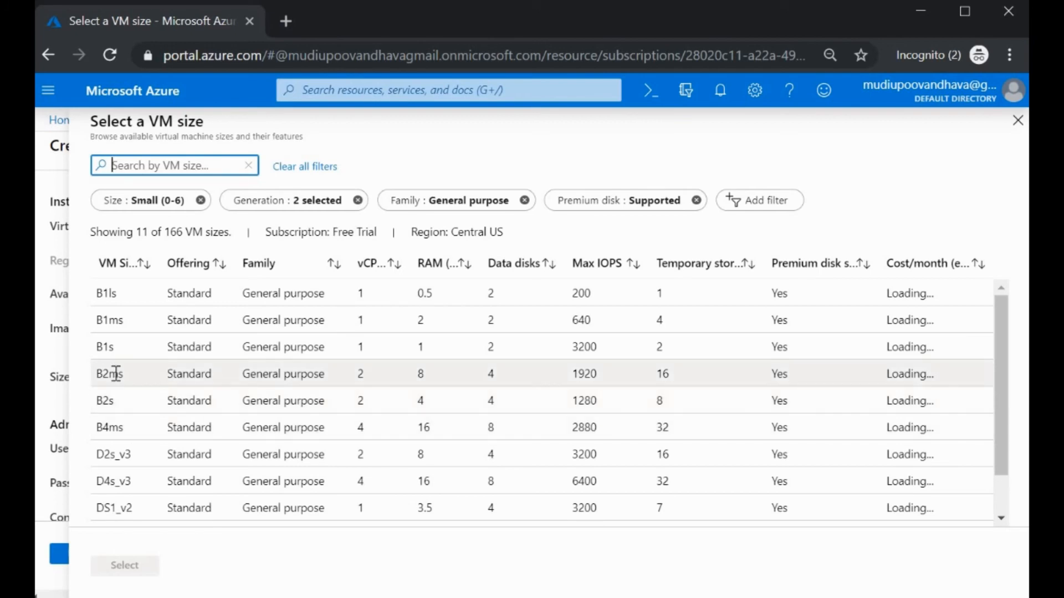
left_click(116, 374)
left_click(123, 565)
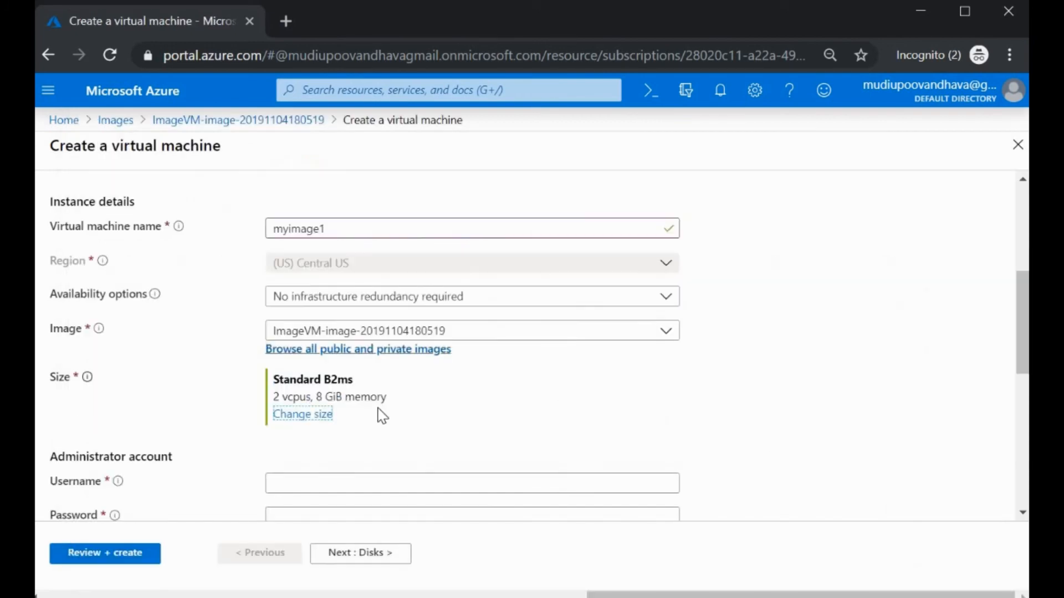
scroll(376, 421, "down", 5)
scroll(388, 471, "up", 2)
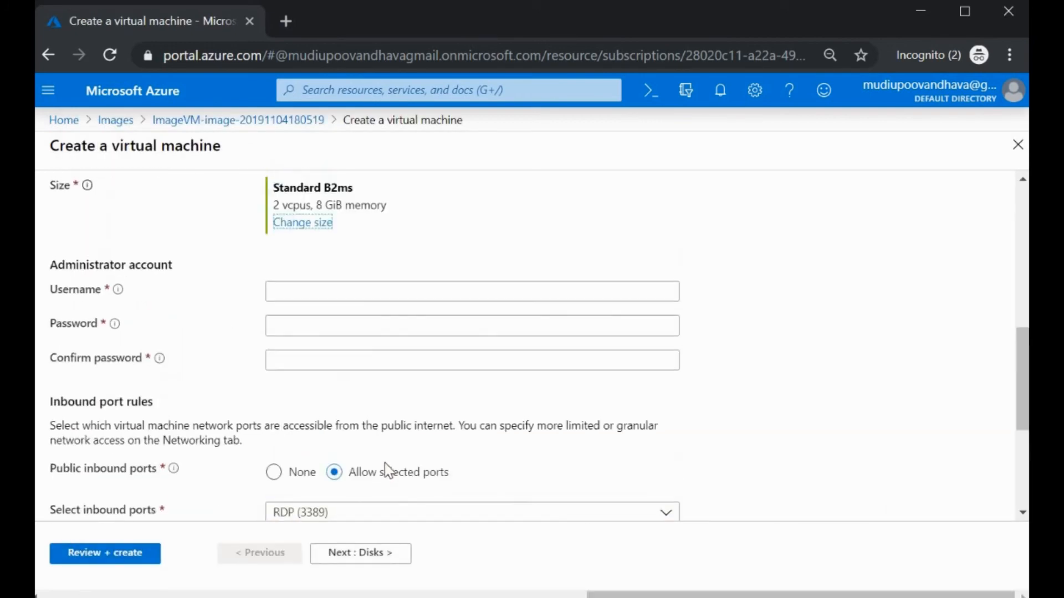
Step: Set administrator username osadmin and enter the matching password twice
left_click(318, 290)
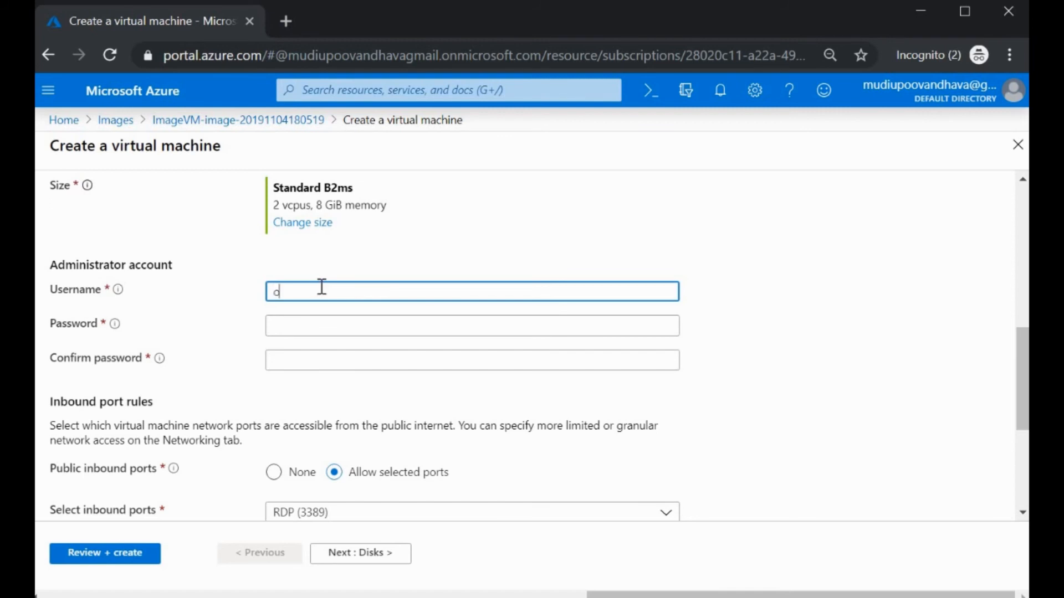
type("s")
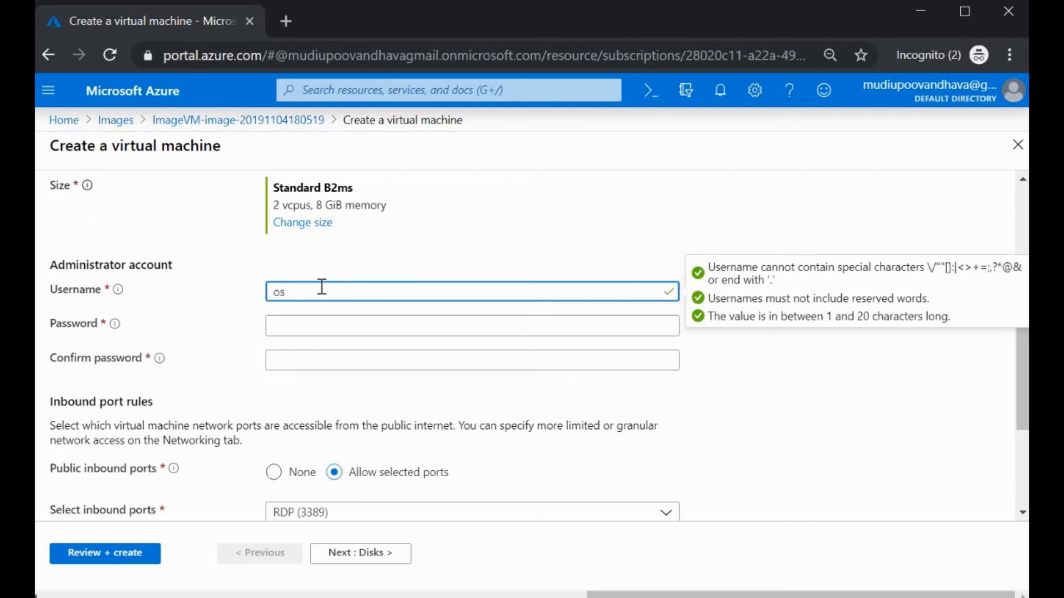
type("admin")
key("Tab")
type("•")
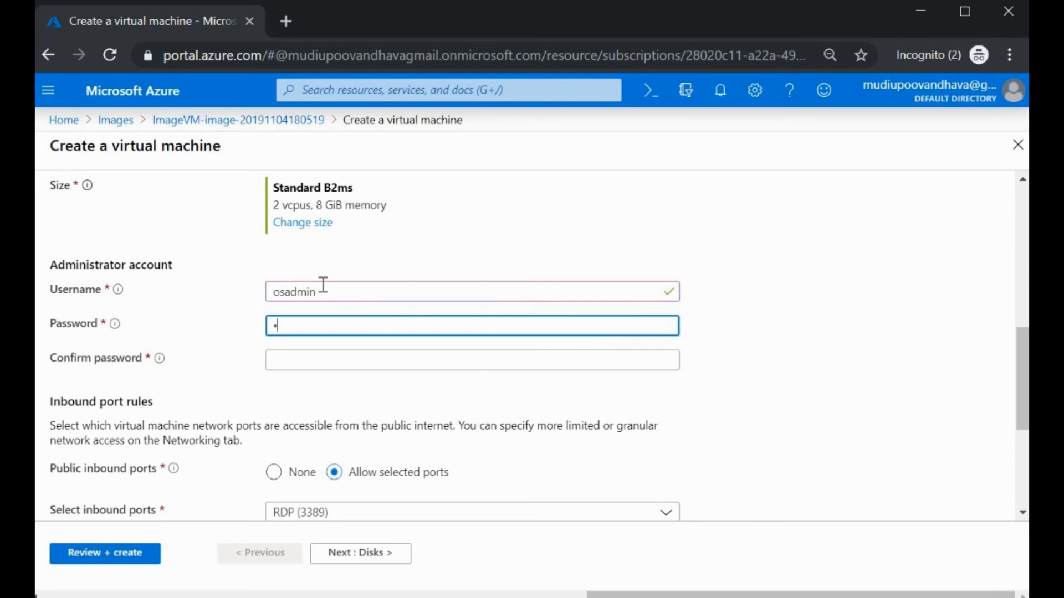
type("•")
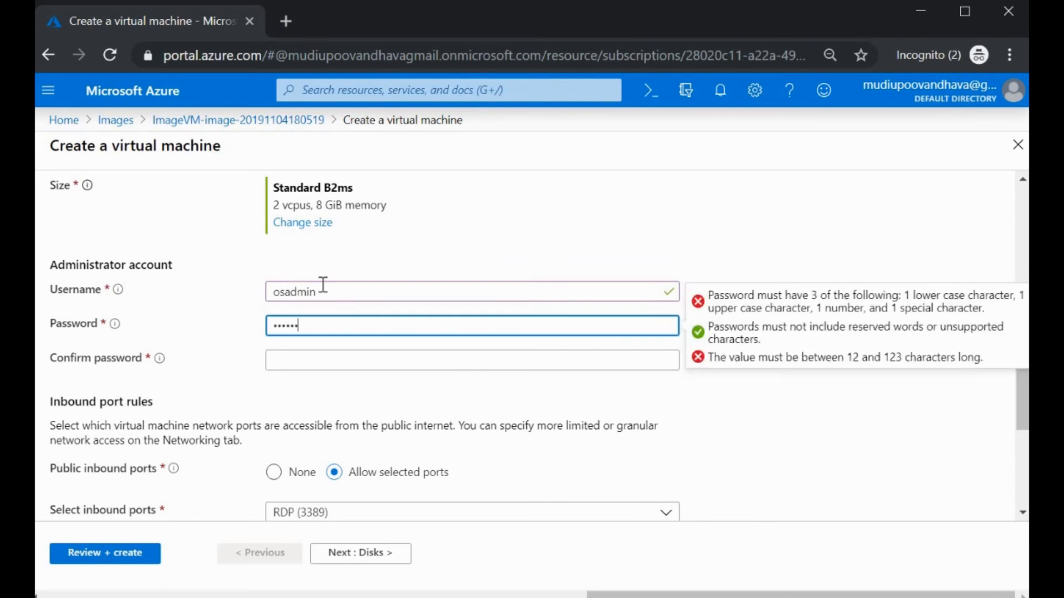
type("••")
key("Tab")
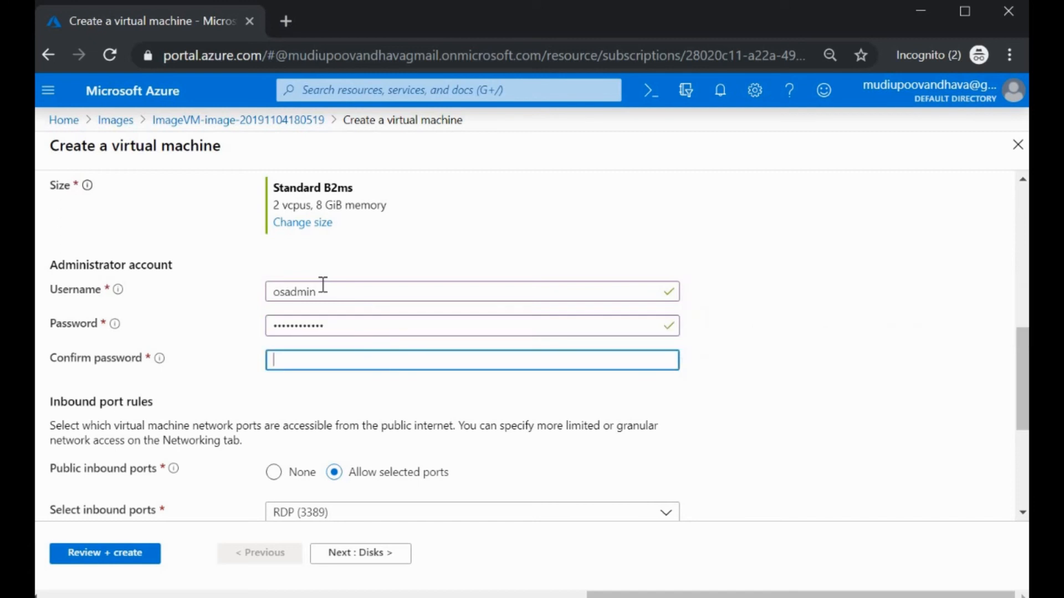
type("•••")
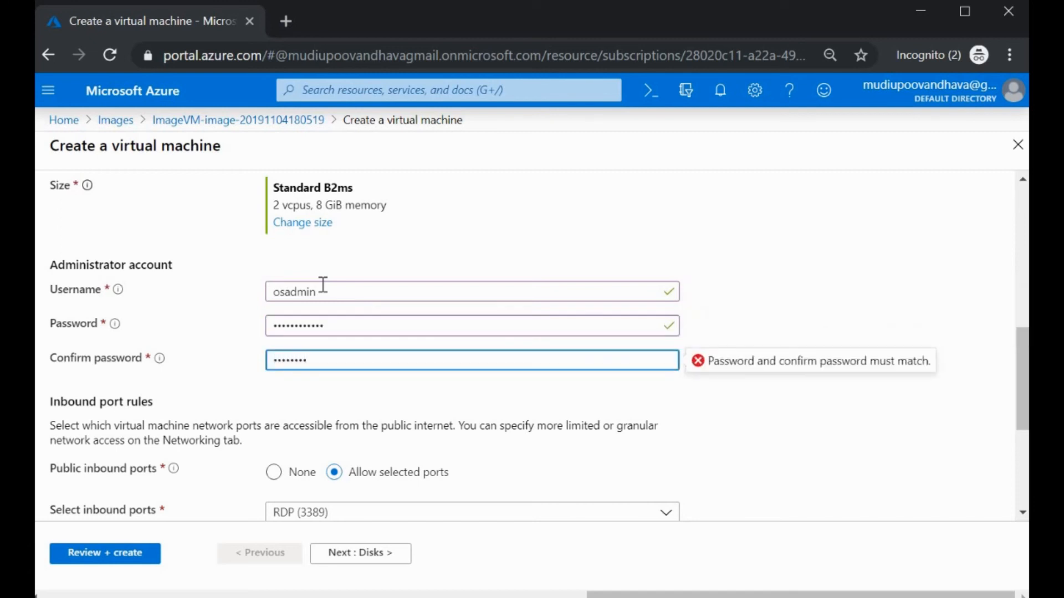
type("•••••••••")
left_click(747, 439)
Step: Advance past Disks, Networking, Management, Advanced and Tags to the Review + create summary
scroll(316, 357, "down", 4)
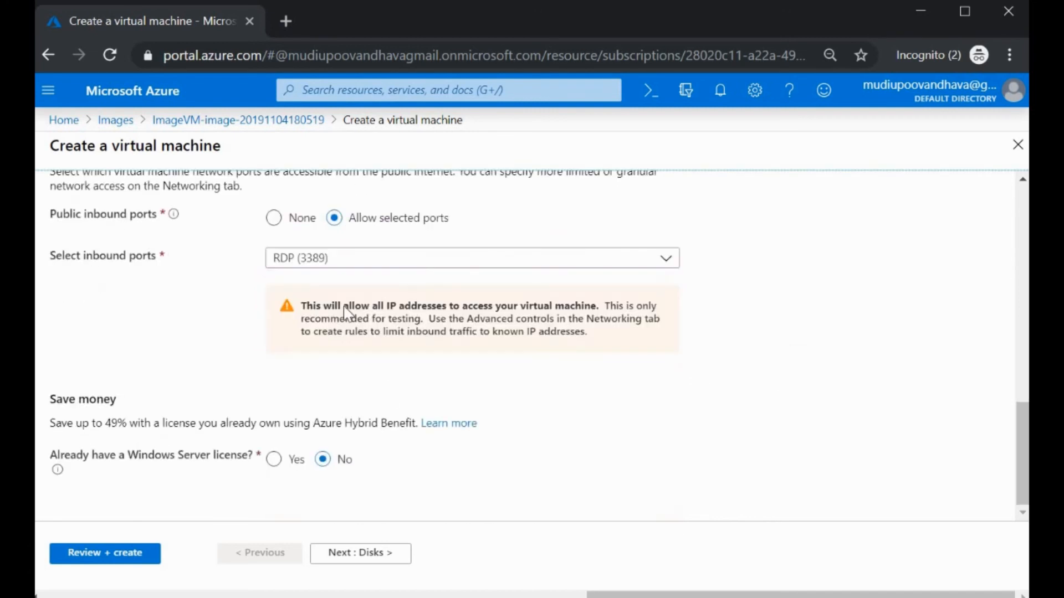
left_click(355, 554)
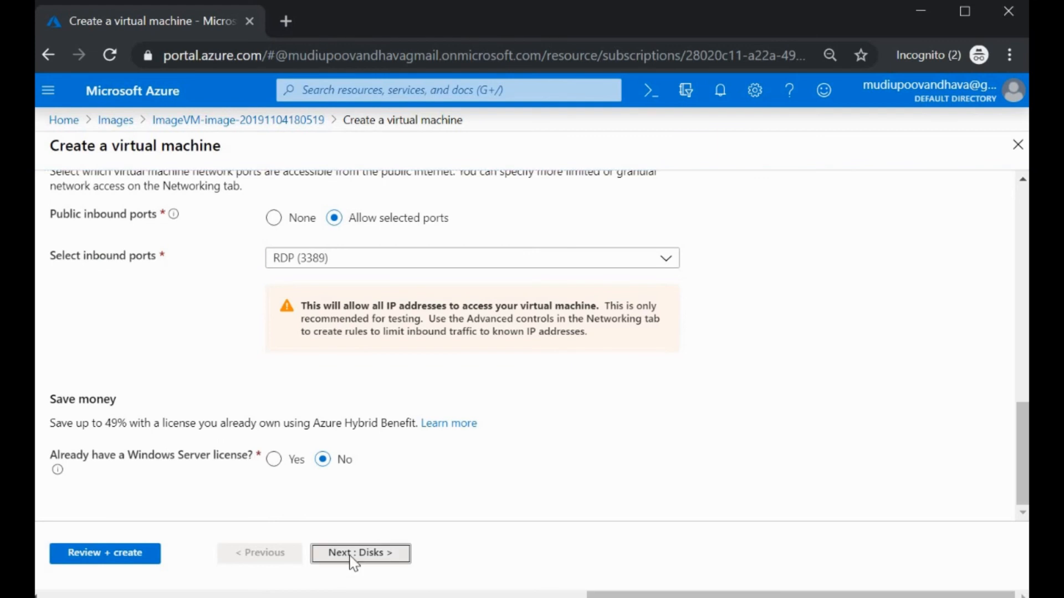
scroll(393, 338, "down", 2)
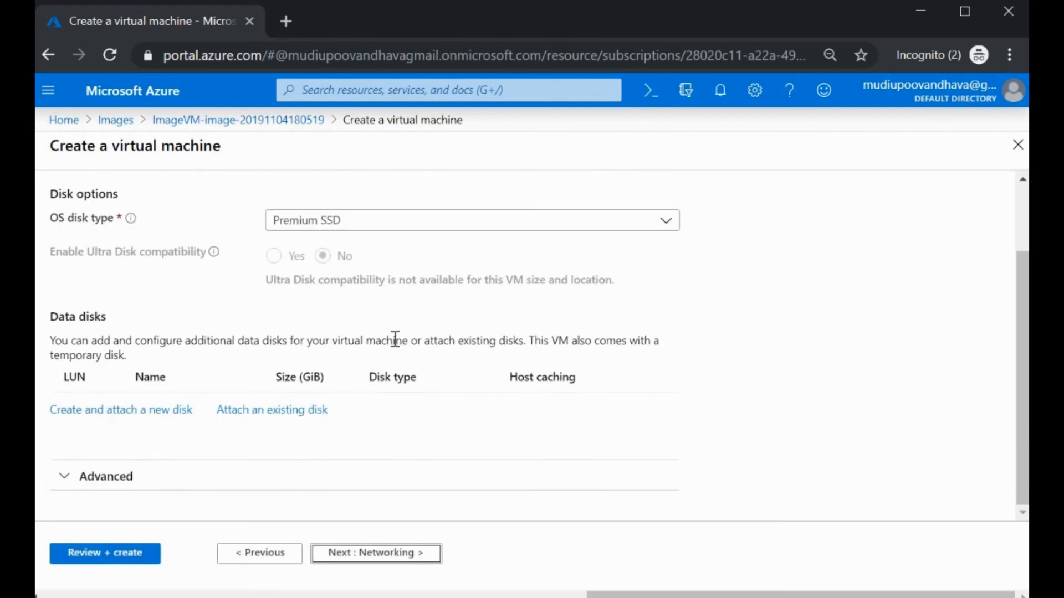
left_click(381, 559)
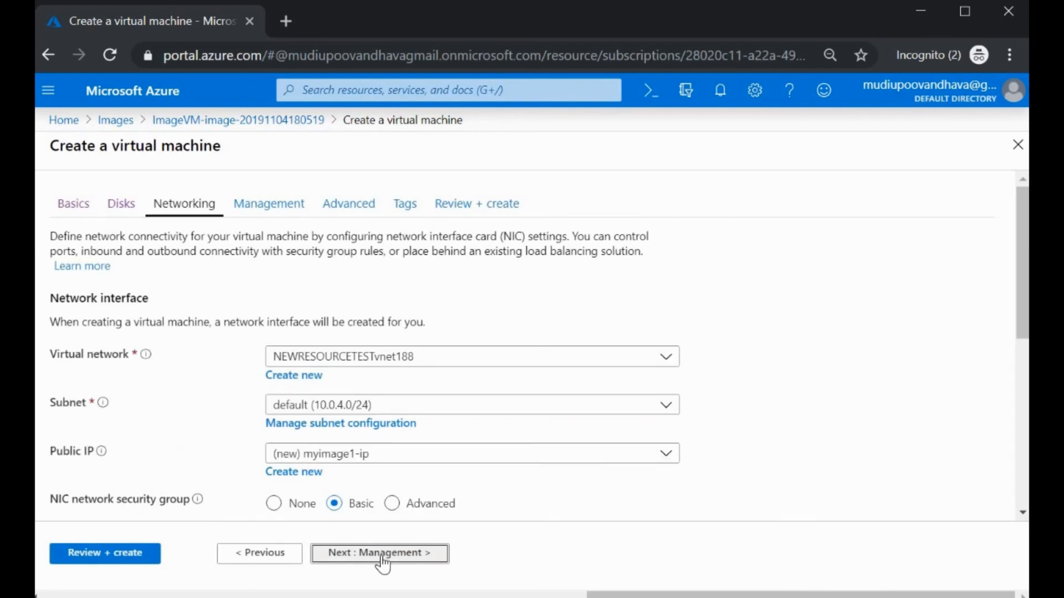
left_click(380, 561)
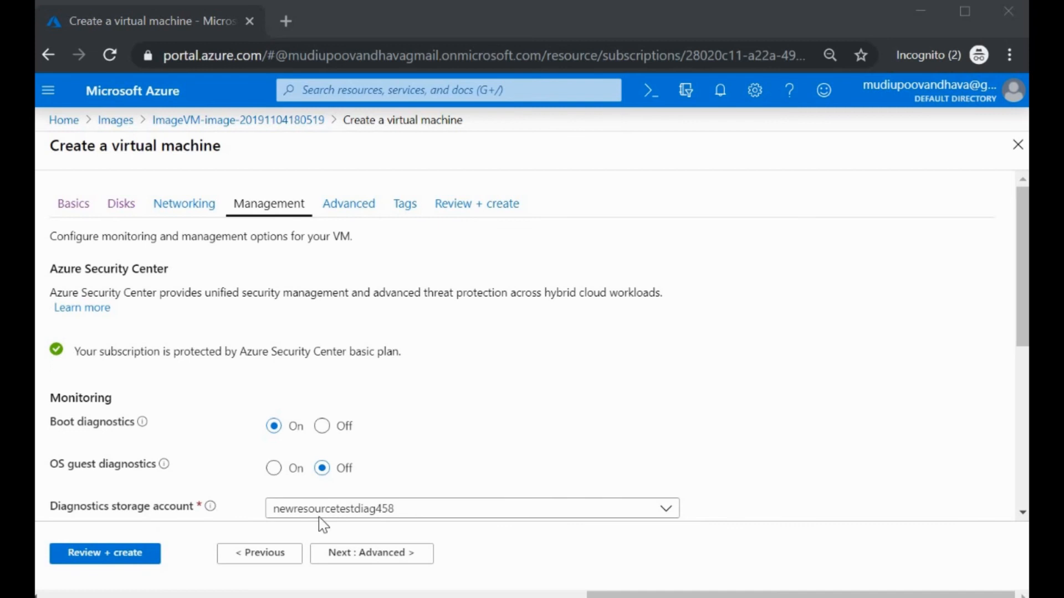
left_click(388, 548)
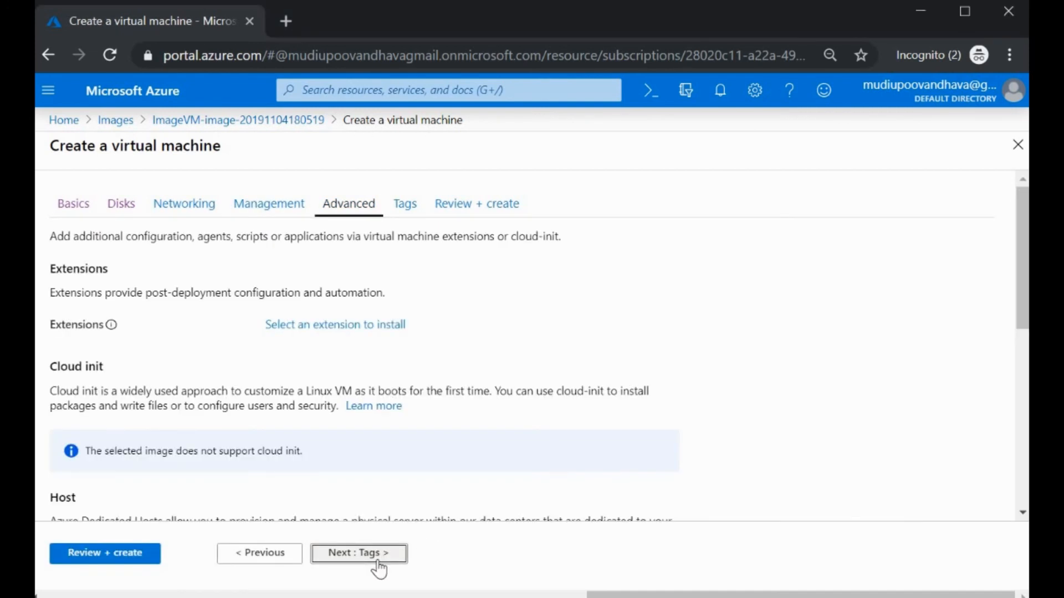
left_click(374, 558)
left_click(408, 553)
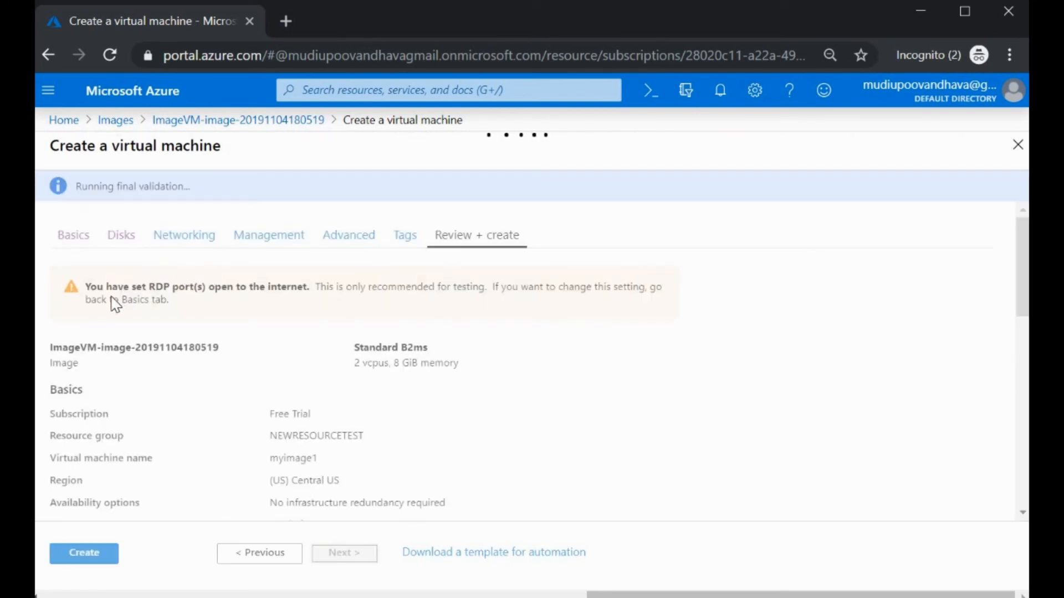
left_click(76, 555)
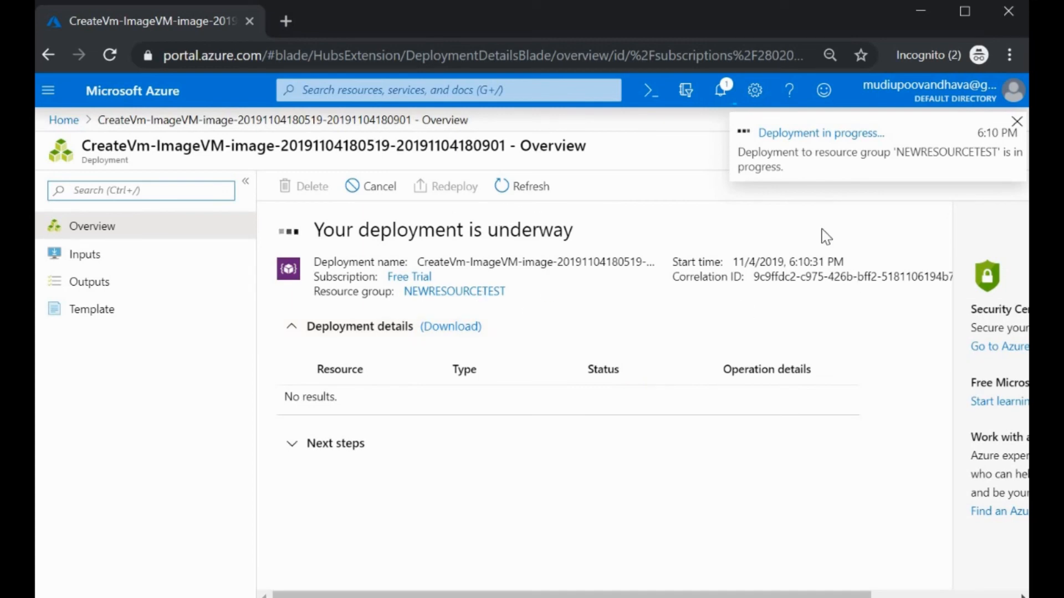
left_click_drag(593, 230, 283, 239)
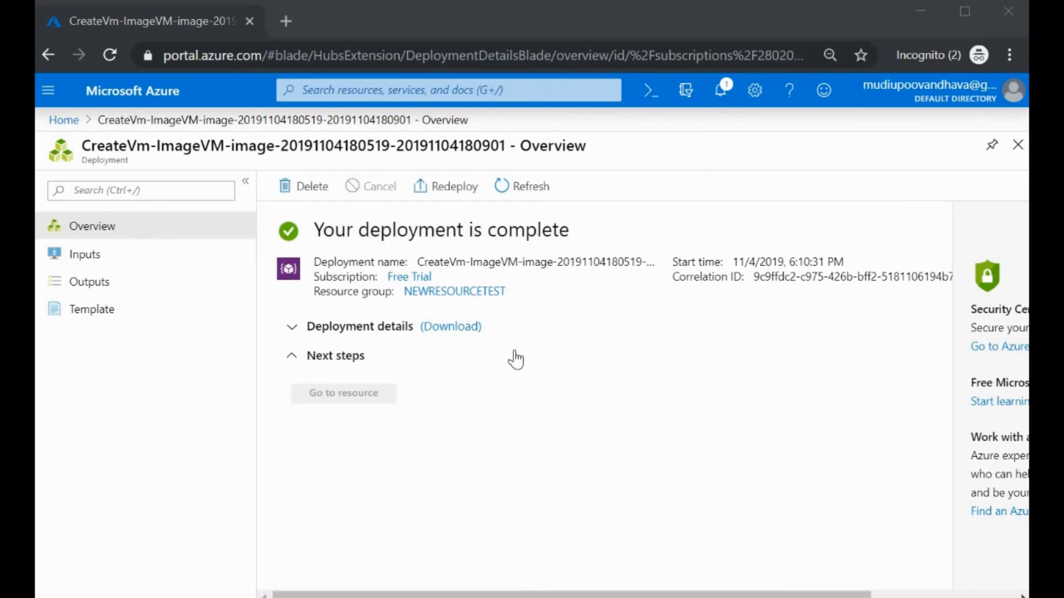
left_click(63, 119)
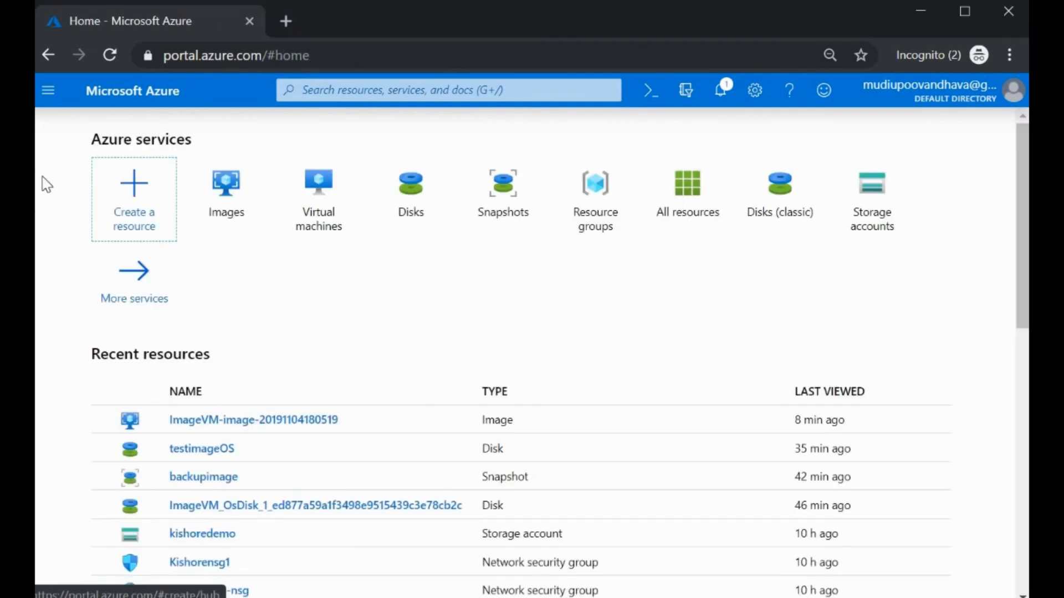
Step: Open myimage1 from the Virtual machines list and show its RDP options for 40.83.17.57, port 3389
left_click(324, 197)
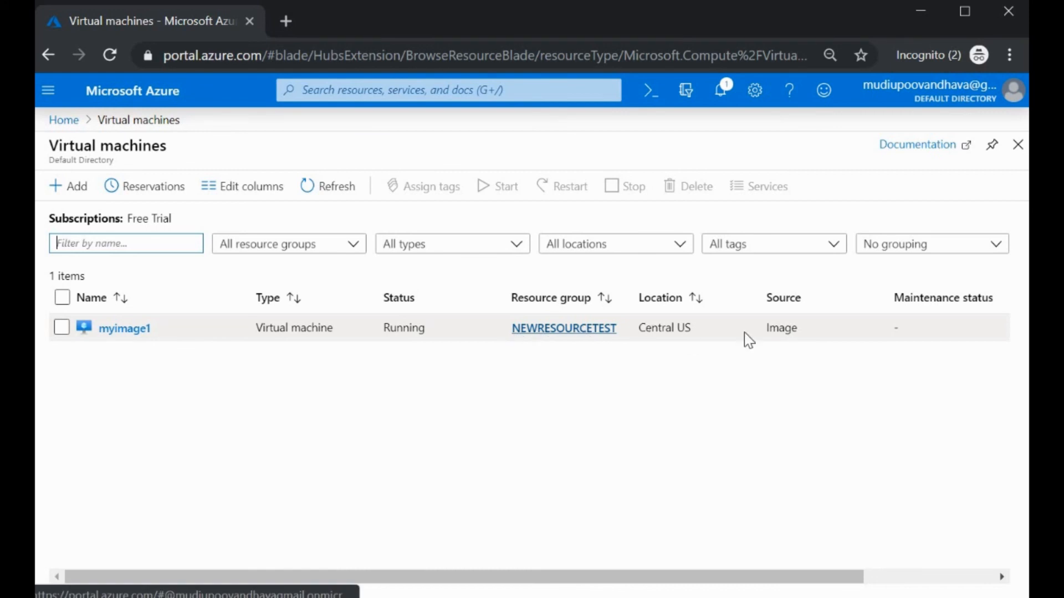
left_click(118, 332)
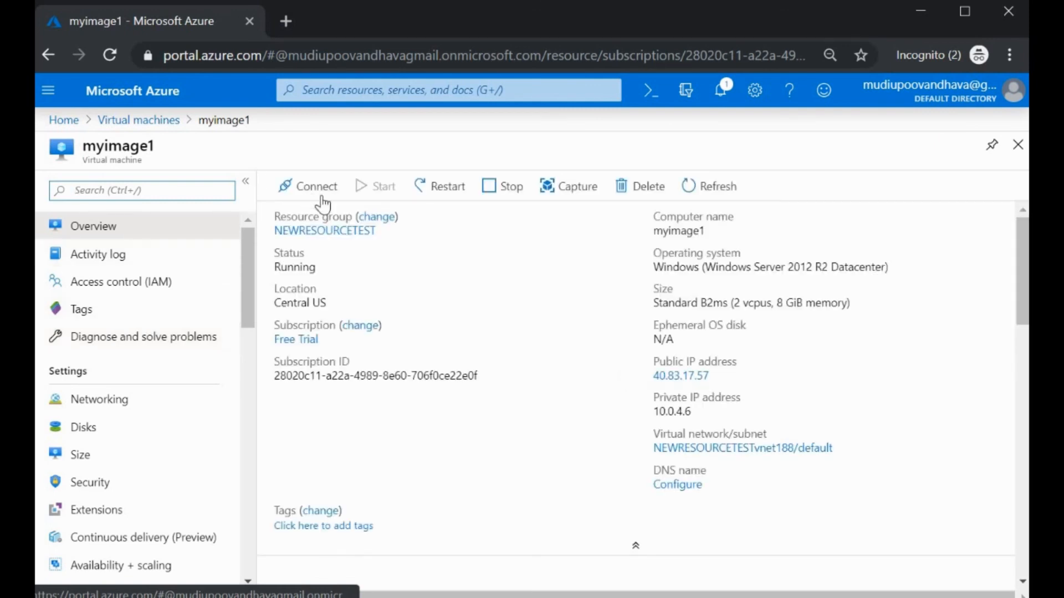
left_click(311, 191)
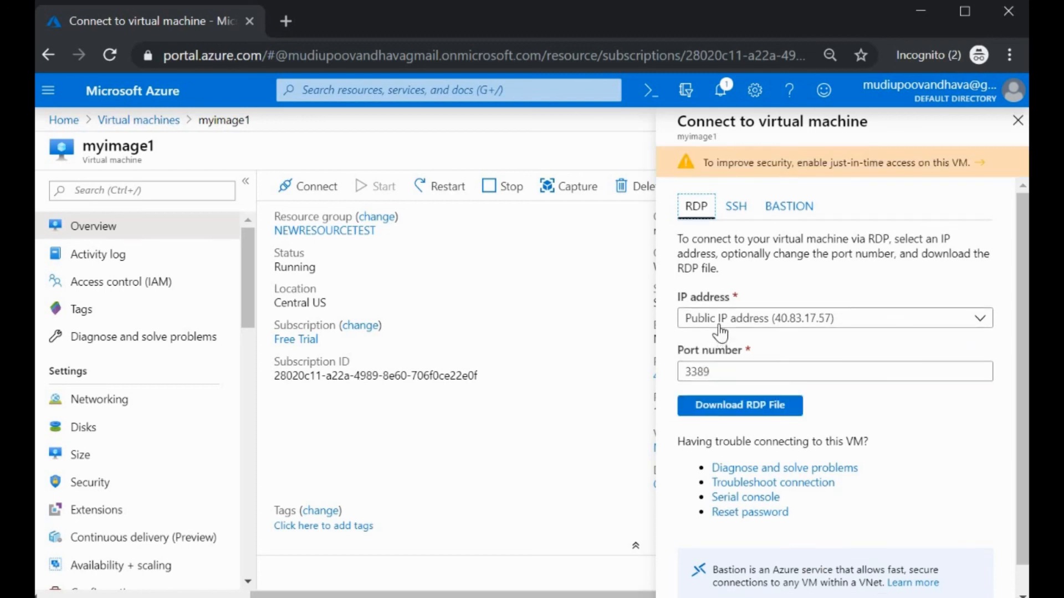
Step: Download myimage1.rdp and open it to start connecting to 40.83.17.57
left_click(729, 409)
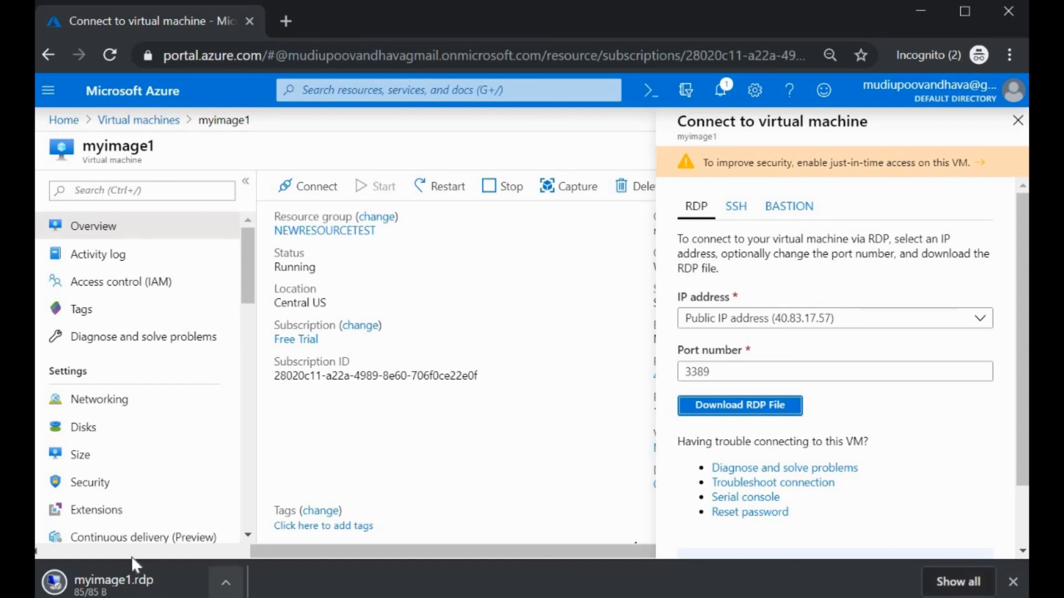
left_click(136, 577)
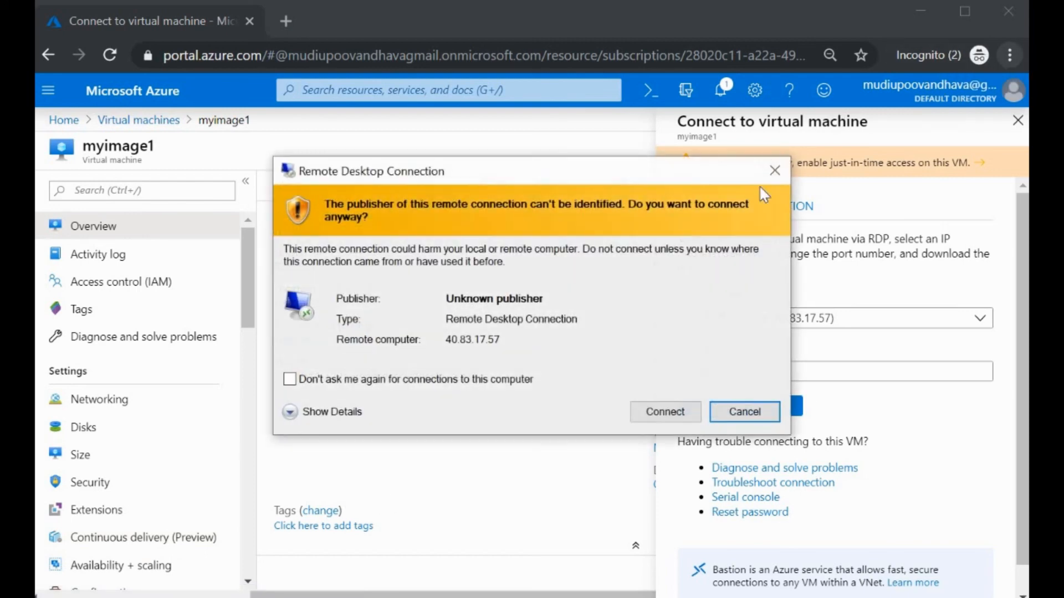
Step: Sign in to myimage1 with the admin user name and password, accepting the publisher and certificate warnings
left_click(668, 412)
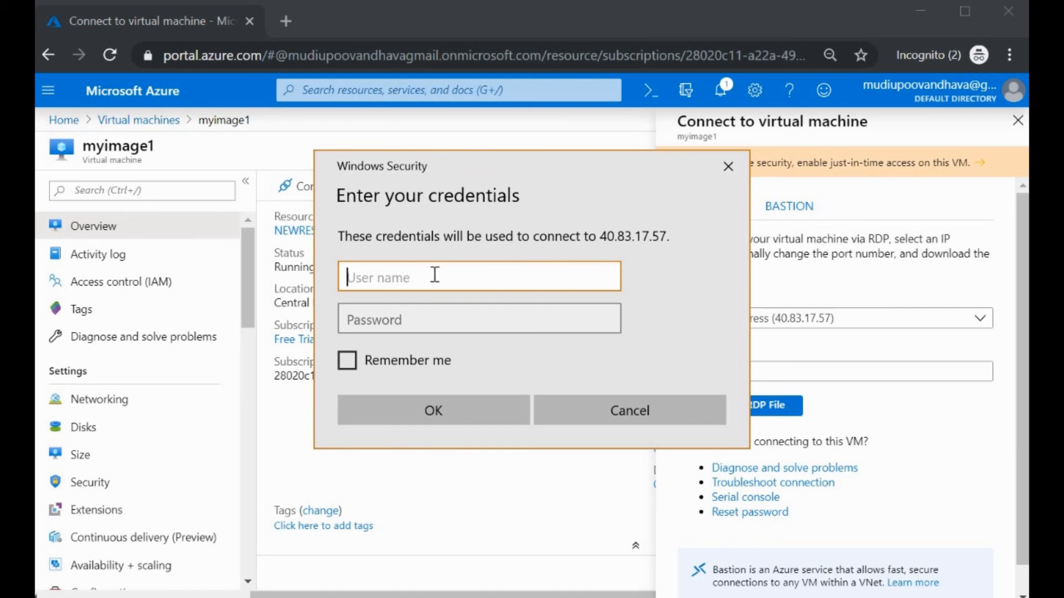
type("osadmi")
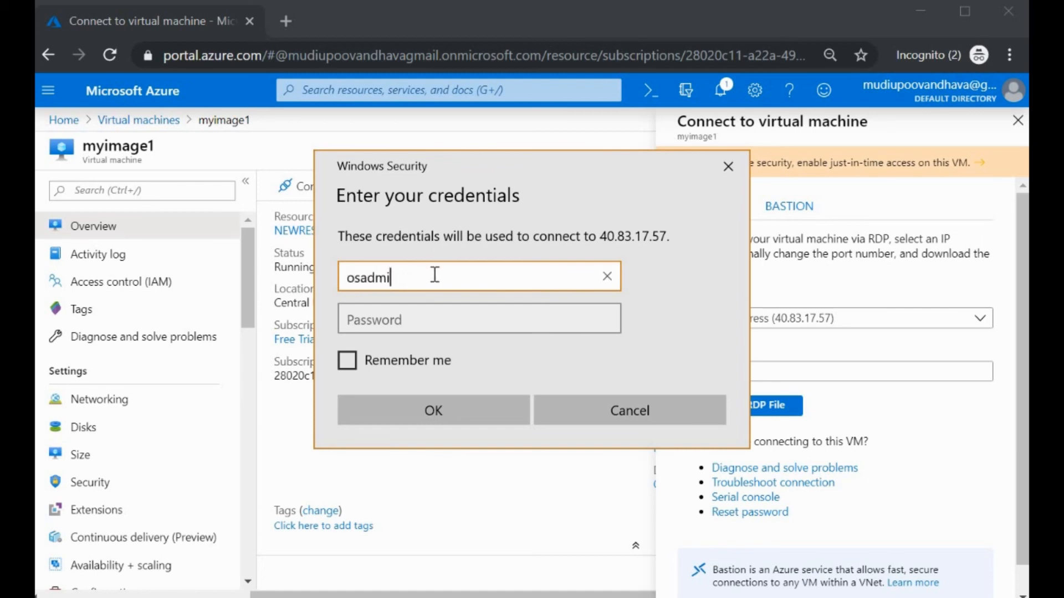
type("n")
left_click(425, 315)
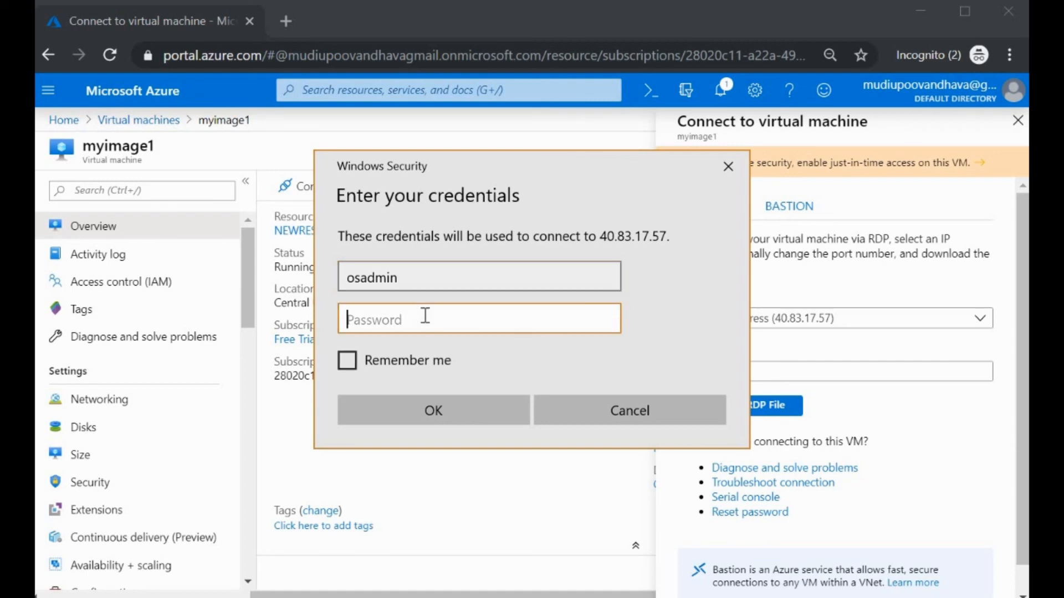
type("***********")
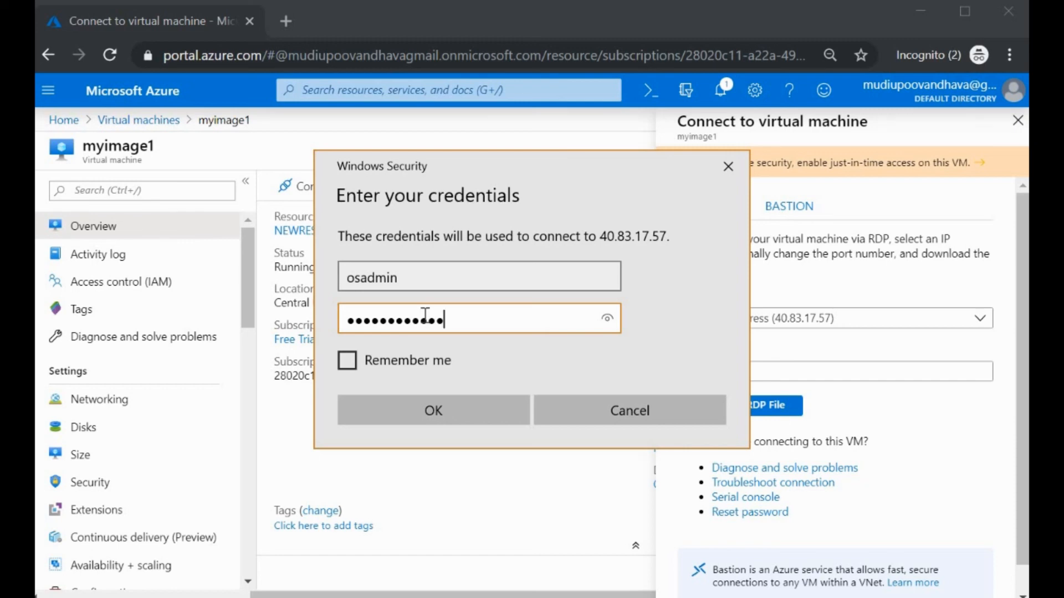
left_click(438, 424)
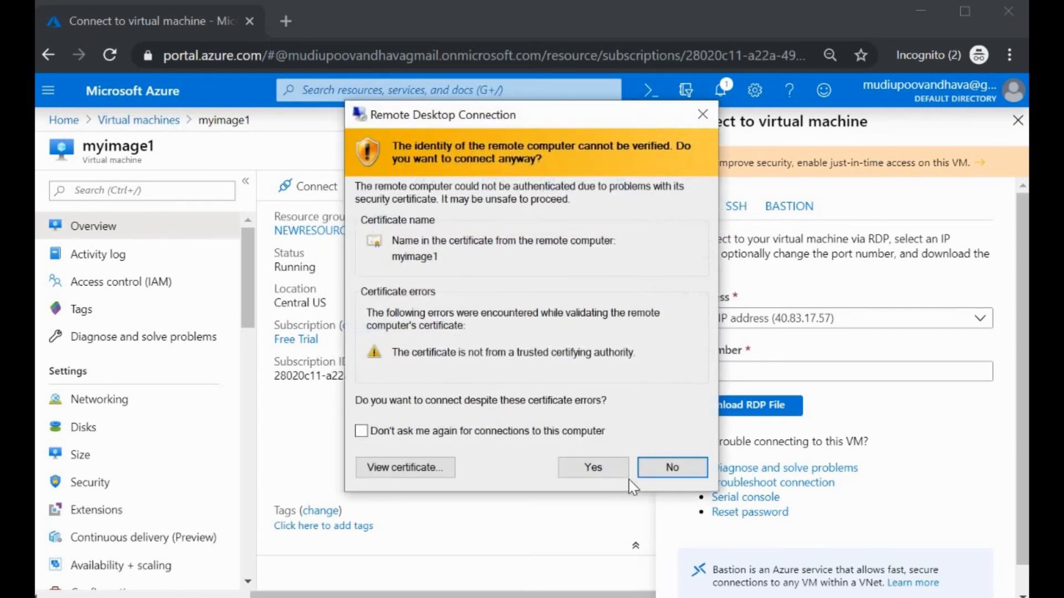
left_click(593, 468)
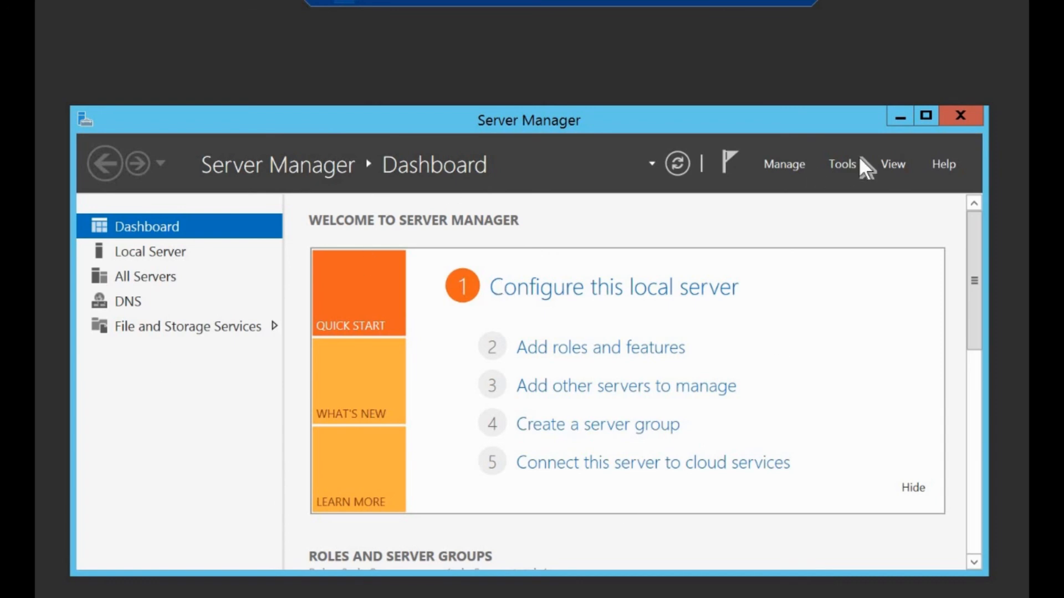
Step: Launch DNS Manager from Server Manager Tools and browse myimage1's Forward Lookup Zones, then minimize the session
left_click(844, 165)
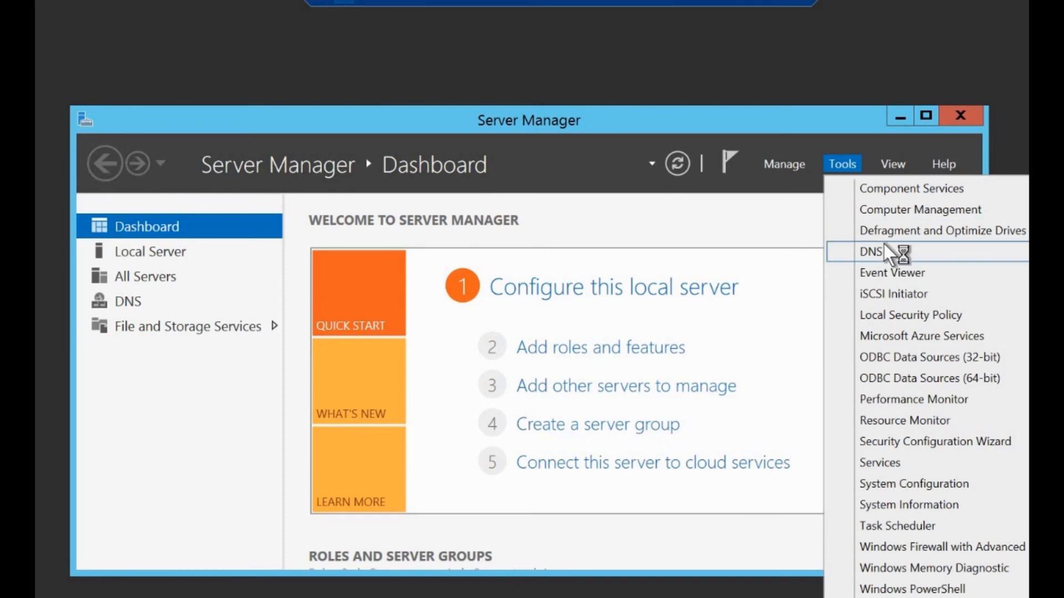
left_click(893, 251)
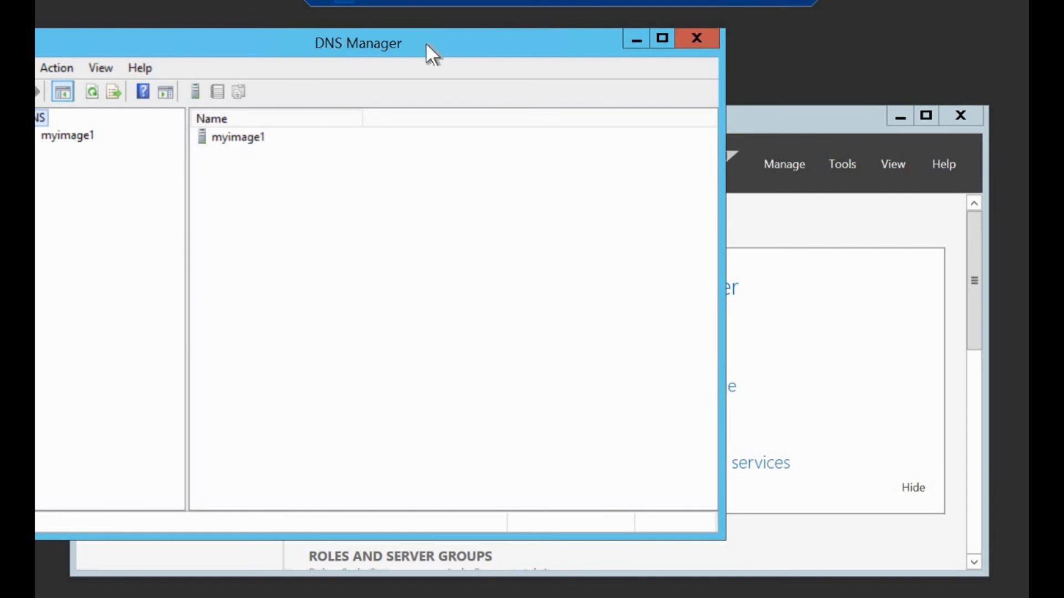
left_click_drag(426, 45, 568, 53)
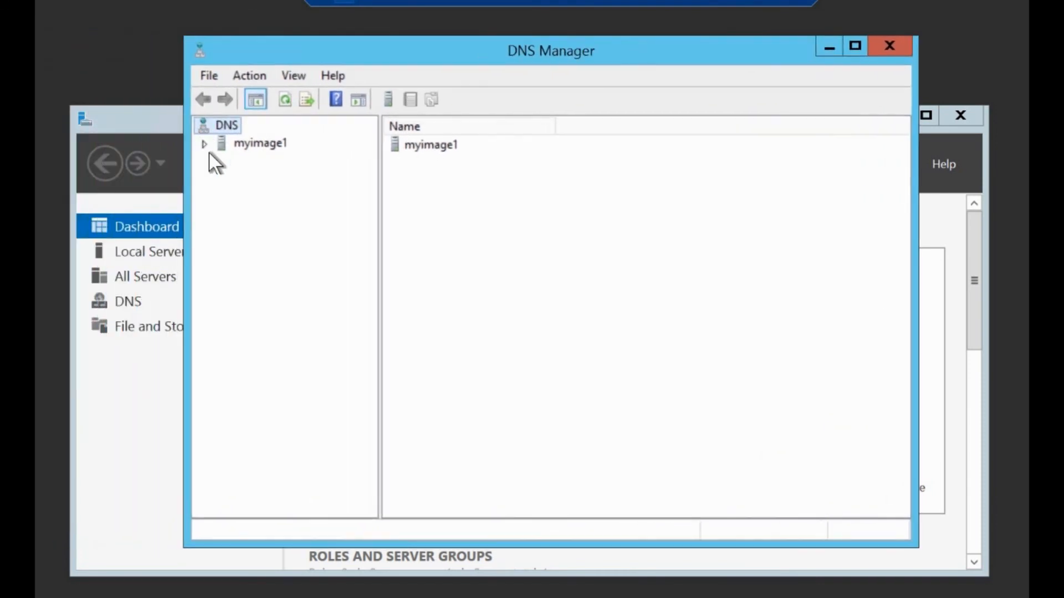
left_click(256, 144)
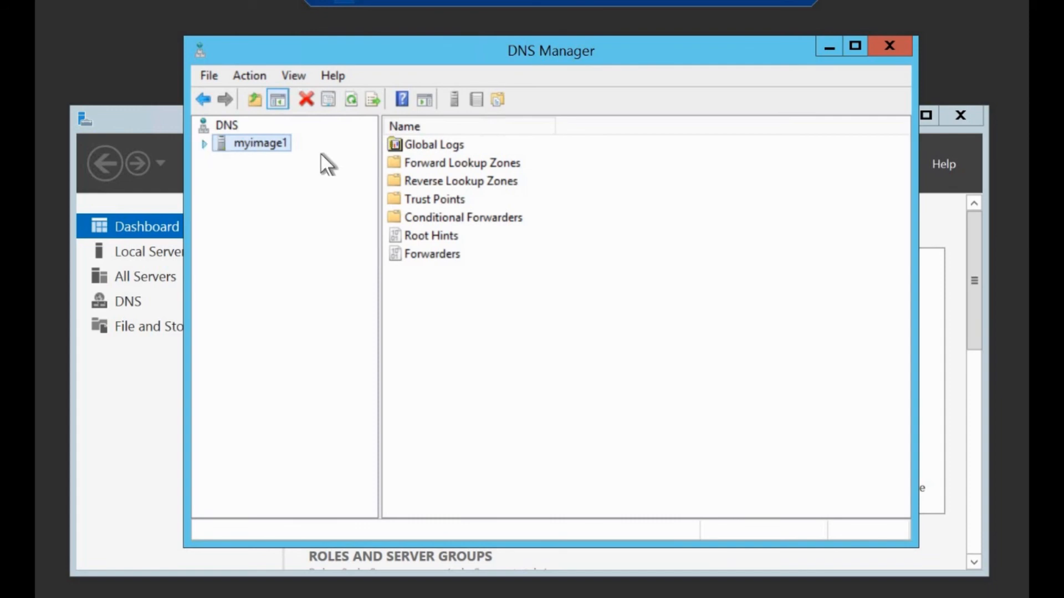
double_click(265, 149)
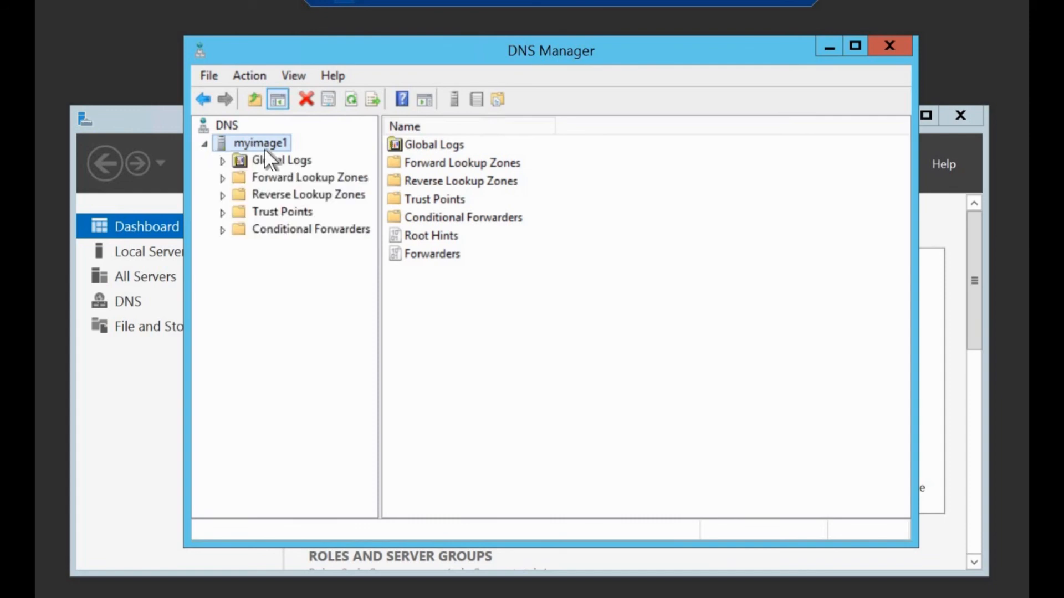
left_click(273, 177)
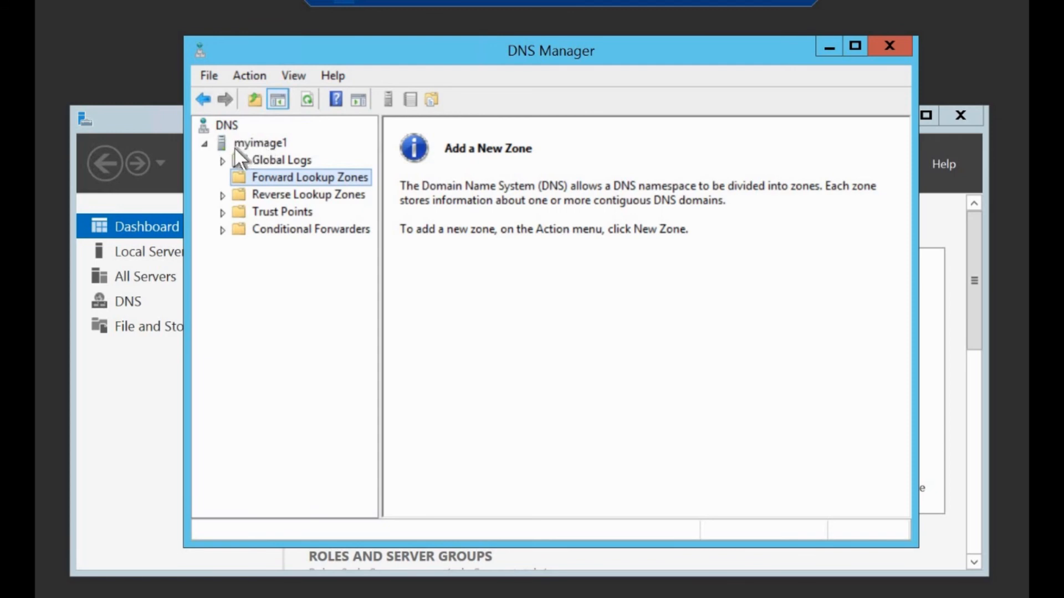
left_click(264, 142)
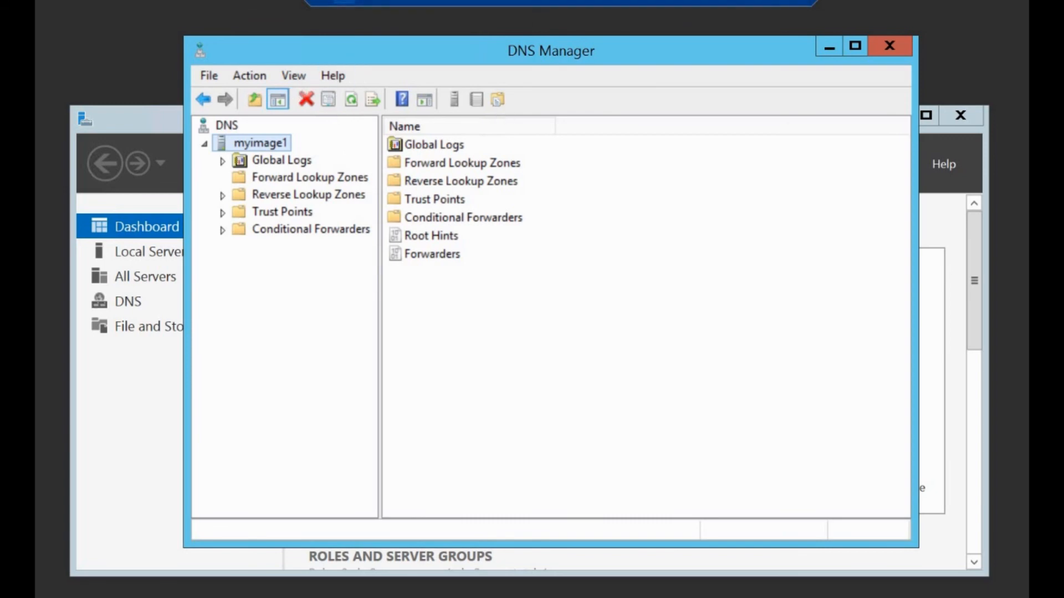
left_click(772, 4)
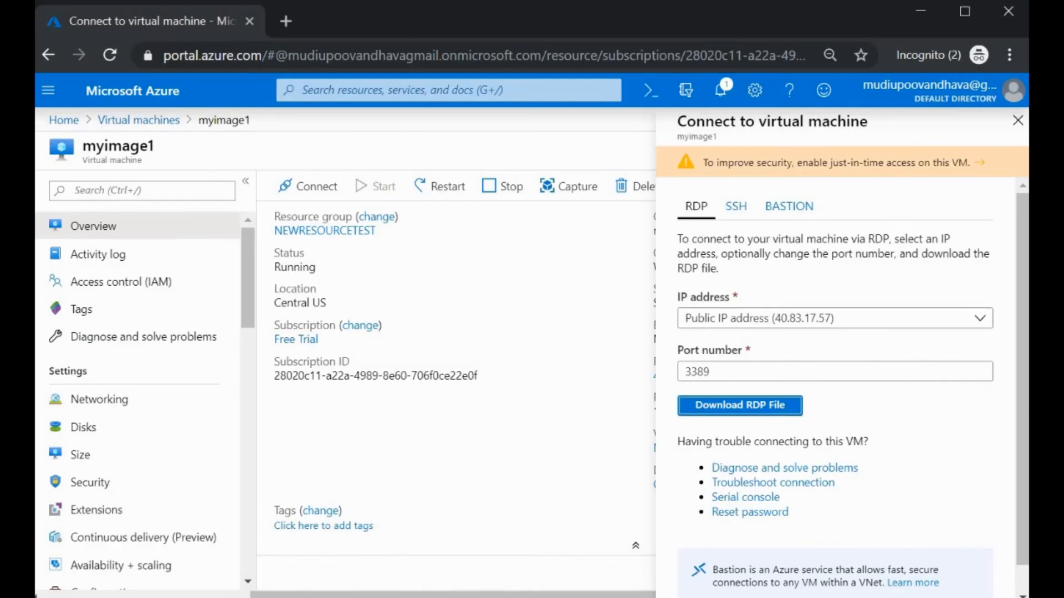
left_click(542, 597)
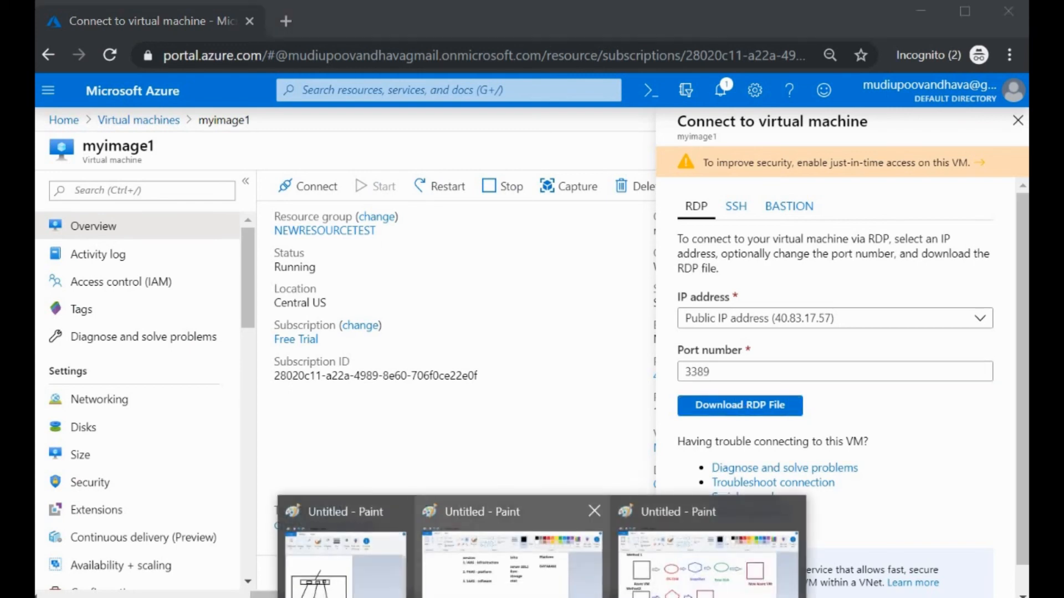
left_click(712, 557)
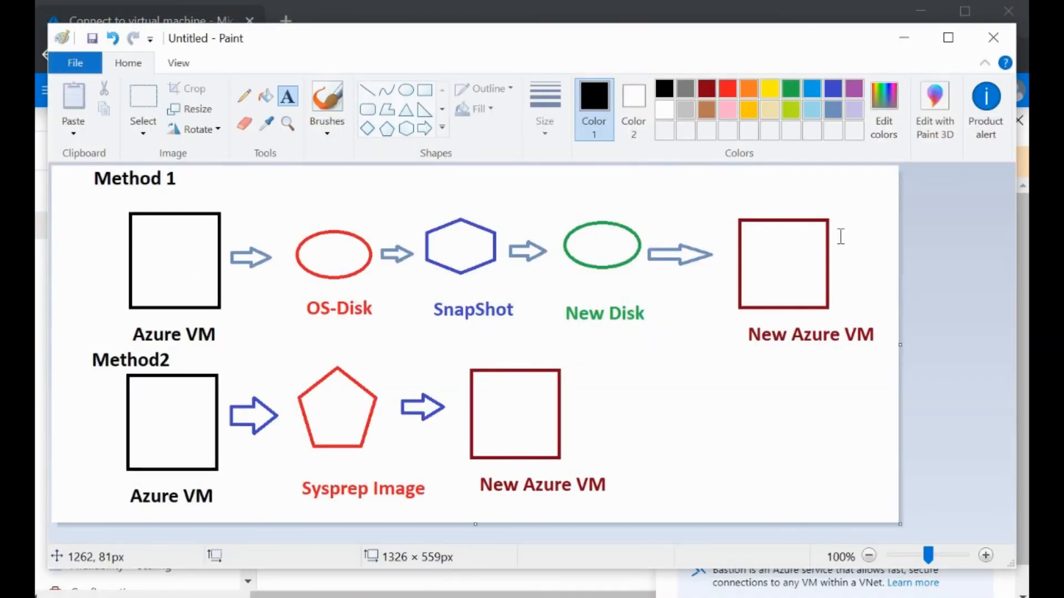
left_click(811, 258)
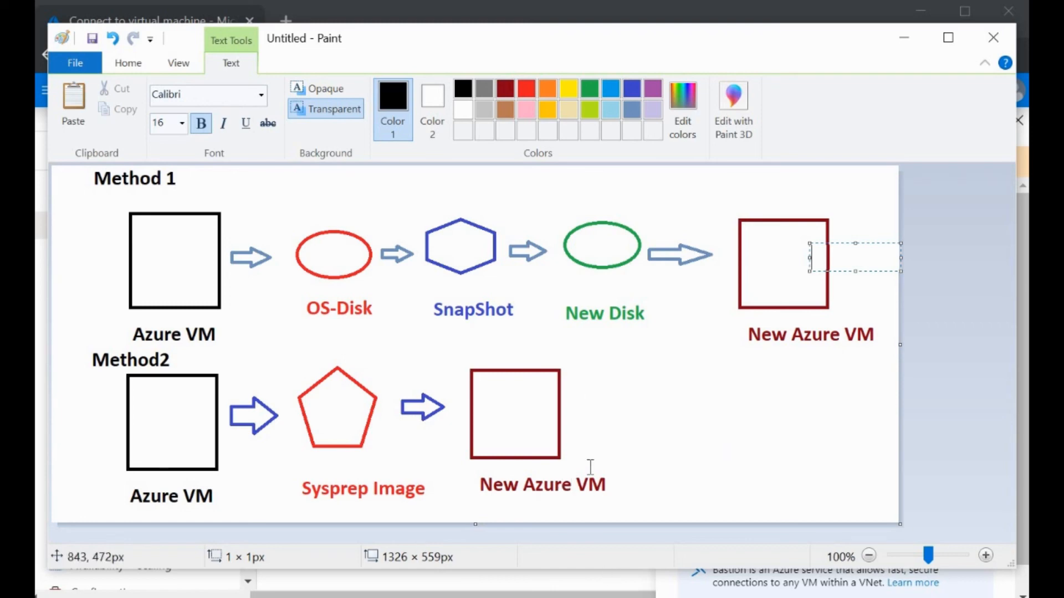
left_click(914, 43)
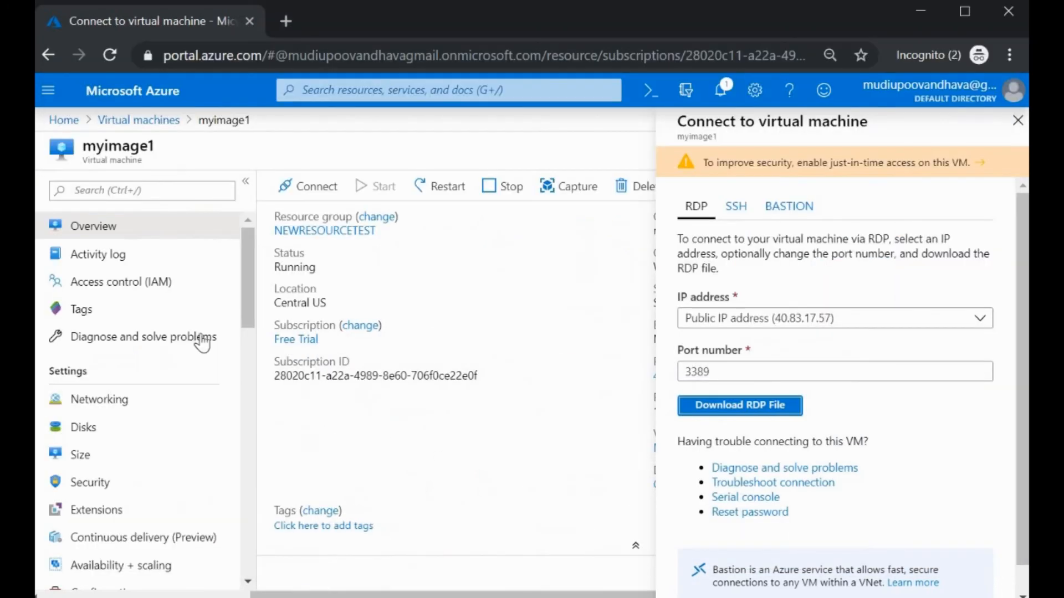